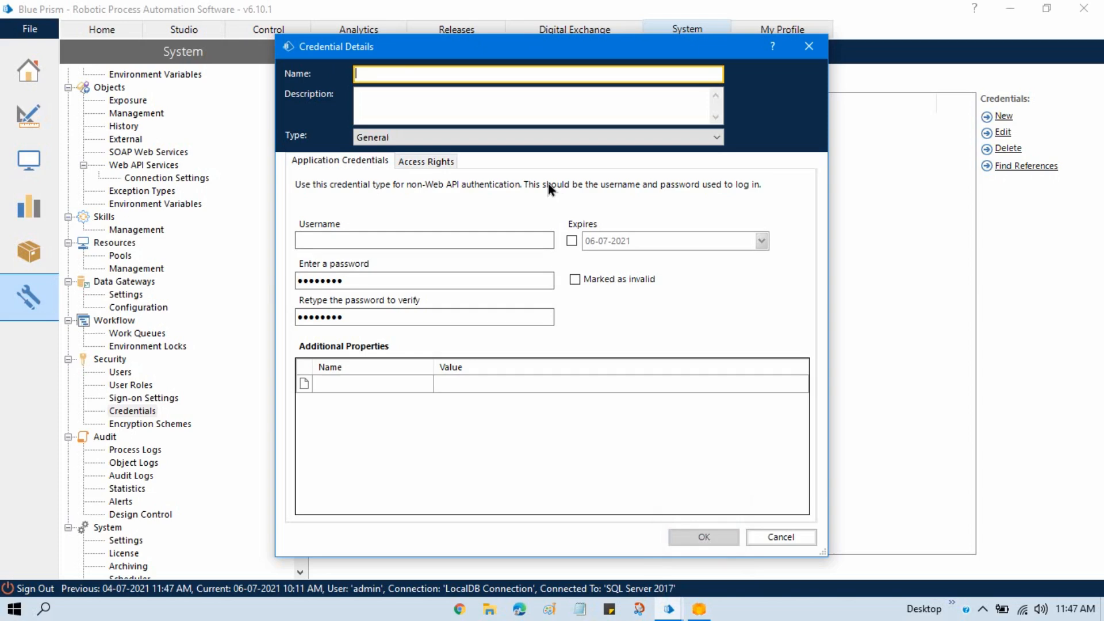
- Check the Centrix Data Solutions login window and name the new credential CentrixDataSolutions_Credential
left_click(701, 610)
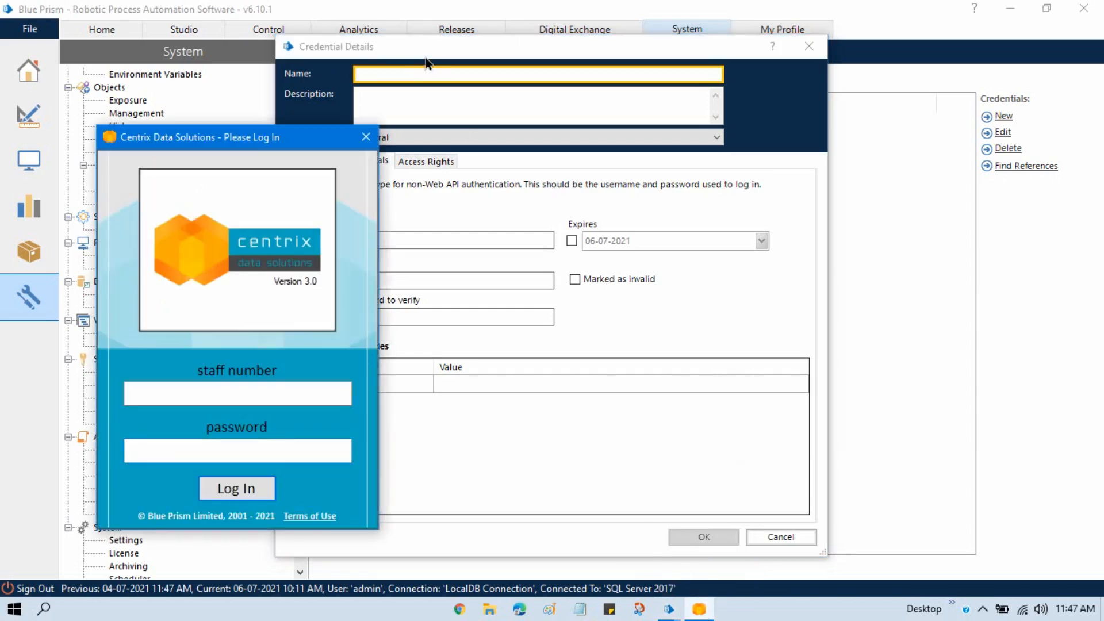
left_click(369, 80)
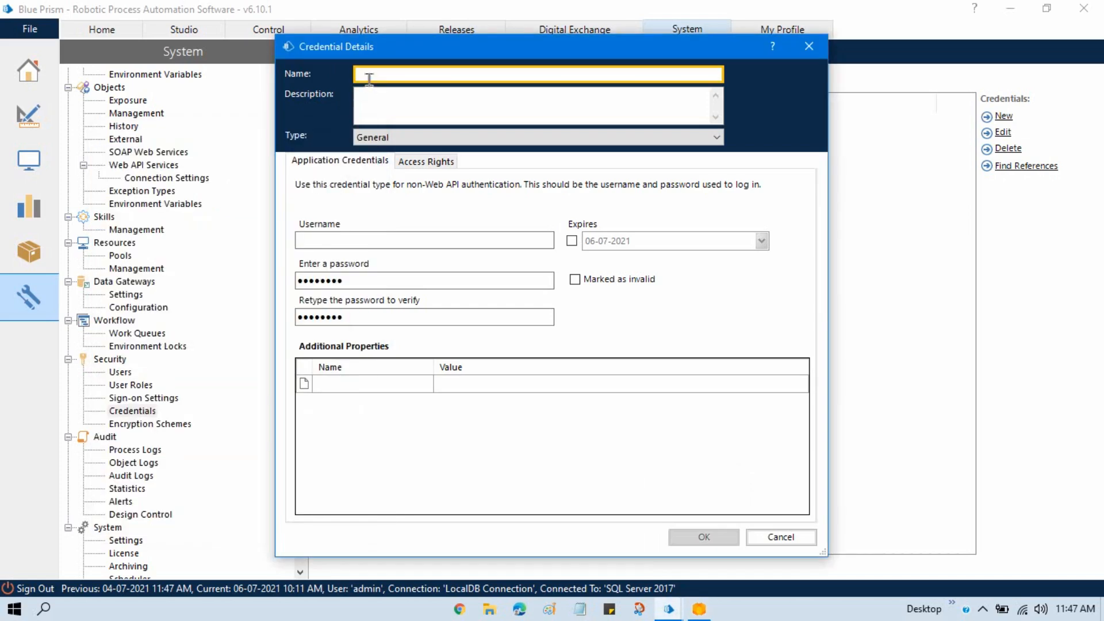
type("CentrixDataSolutions_Credential")
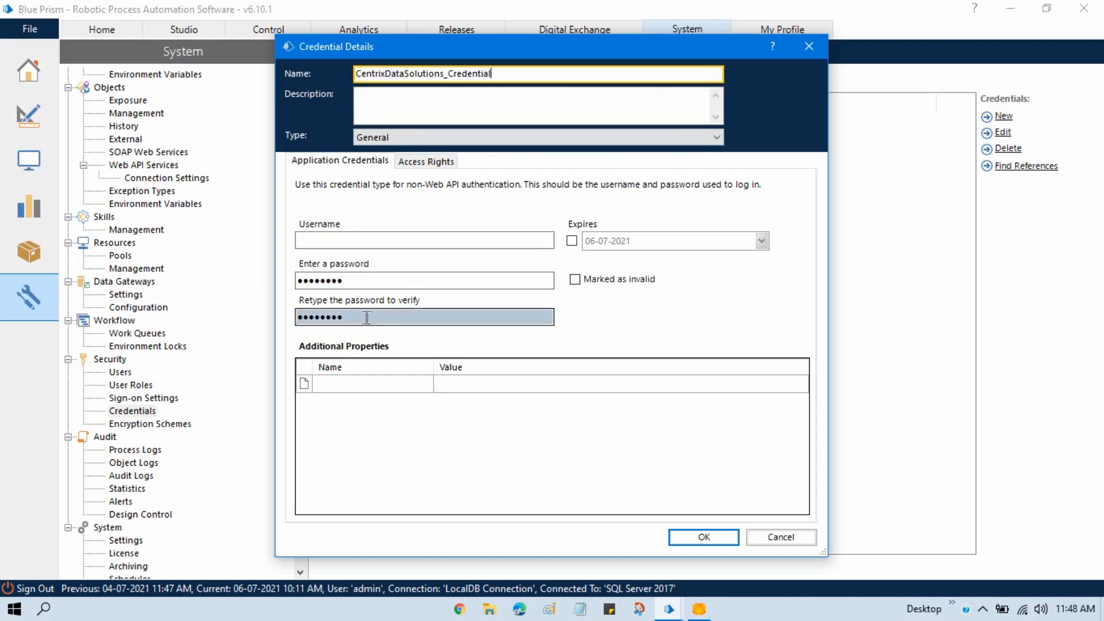
- Set the credential's username to bp, then enter and retype the account password
left_click(350, 239)
type("bp")
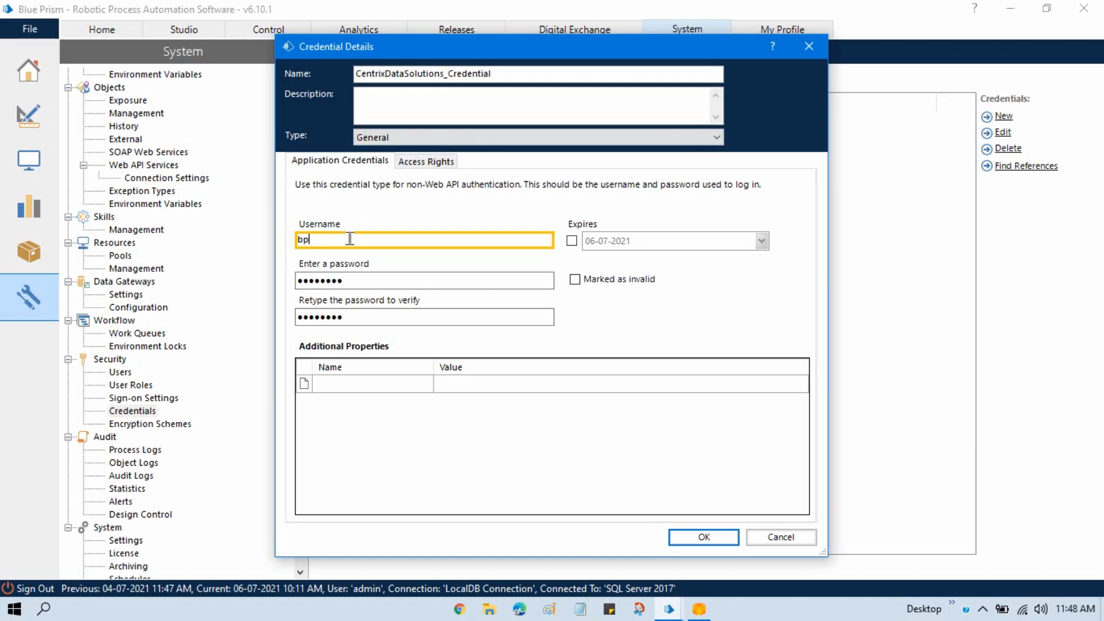
left_click(698, 609)
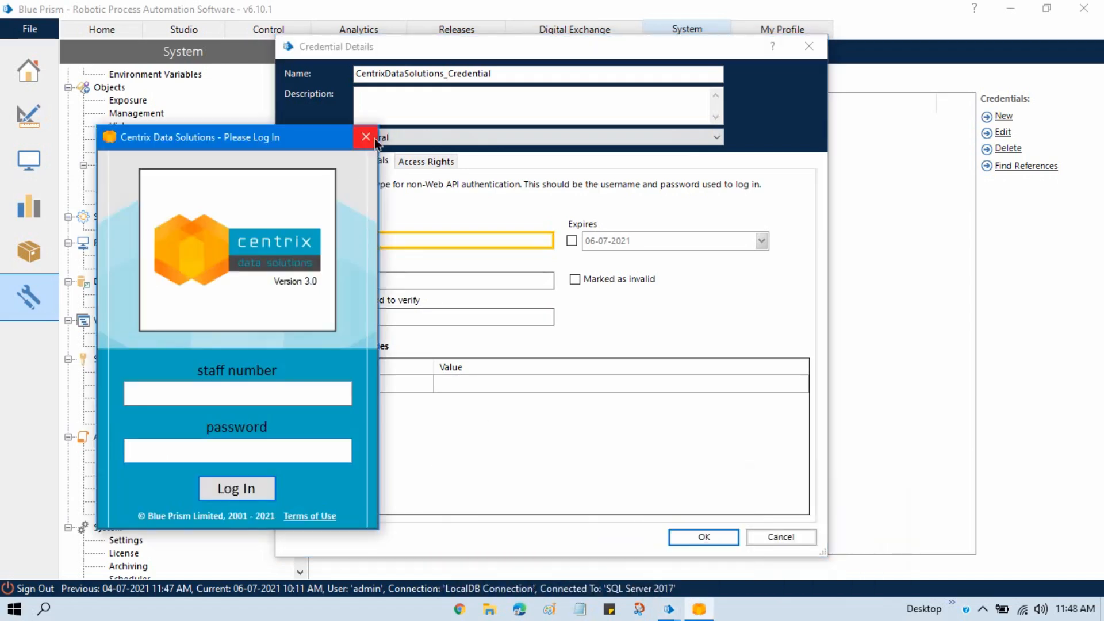
left_click(440, 282)
type("••••••••")
key("Tab")
type("••••••••")
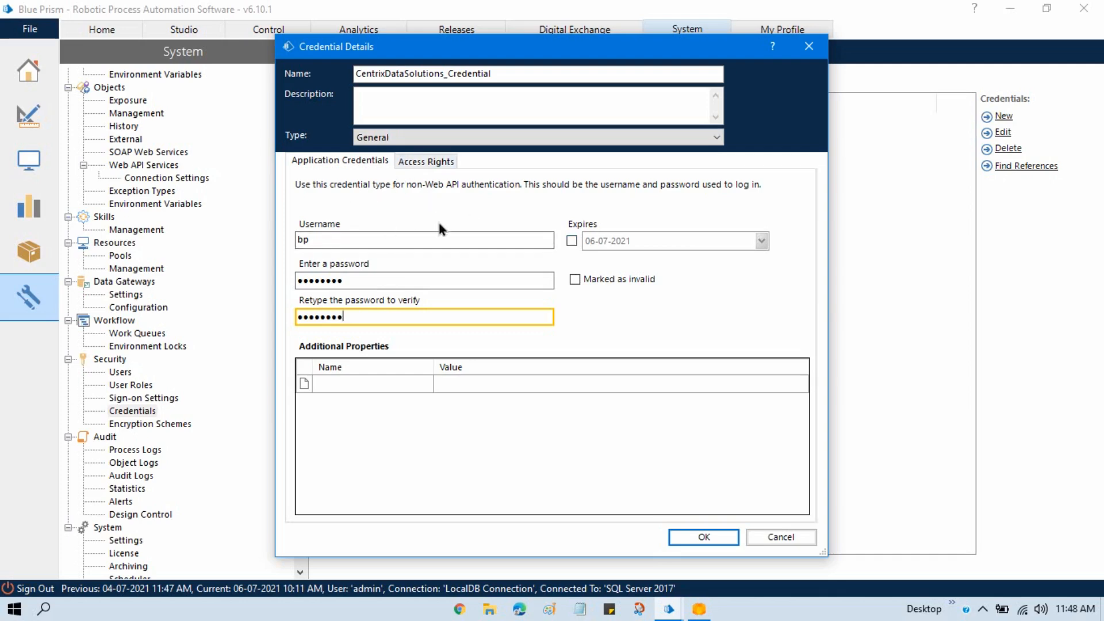
left_click(572, 240)
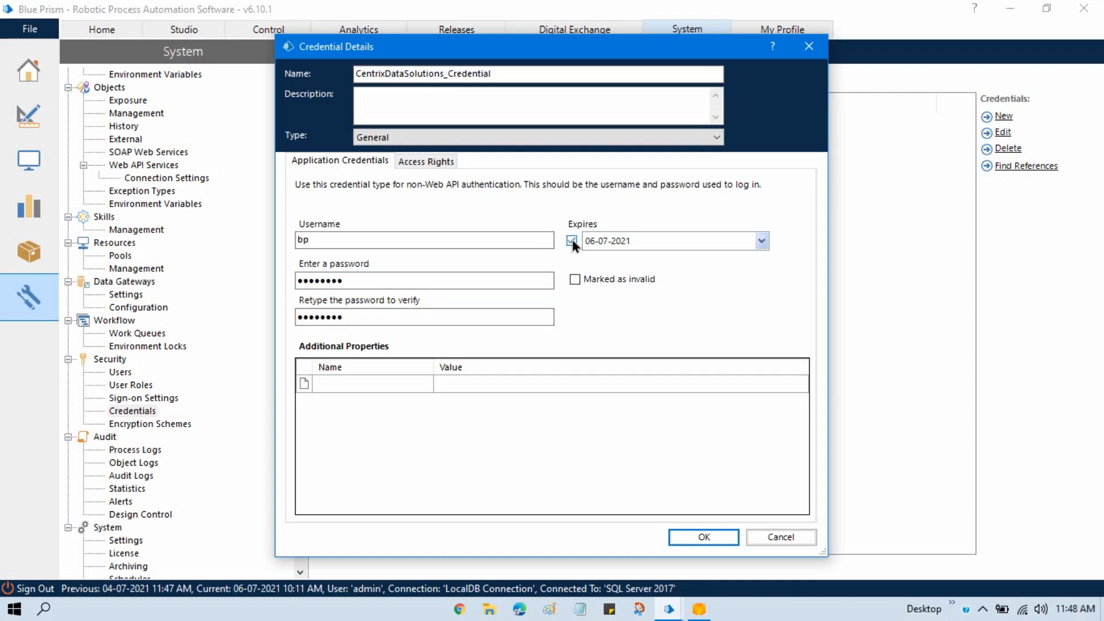
left_click(761, 240)
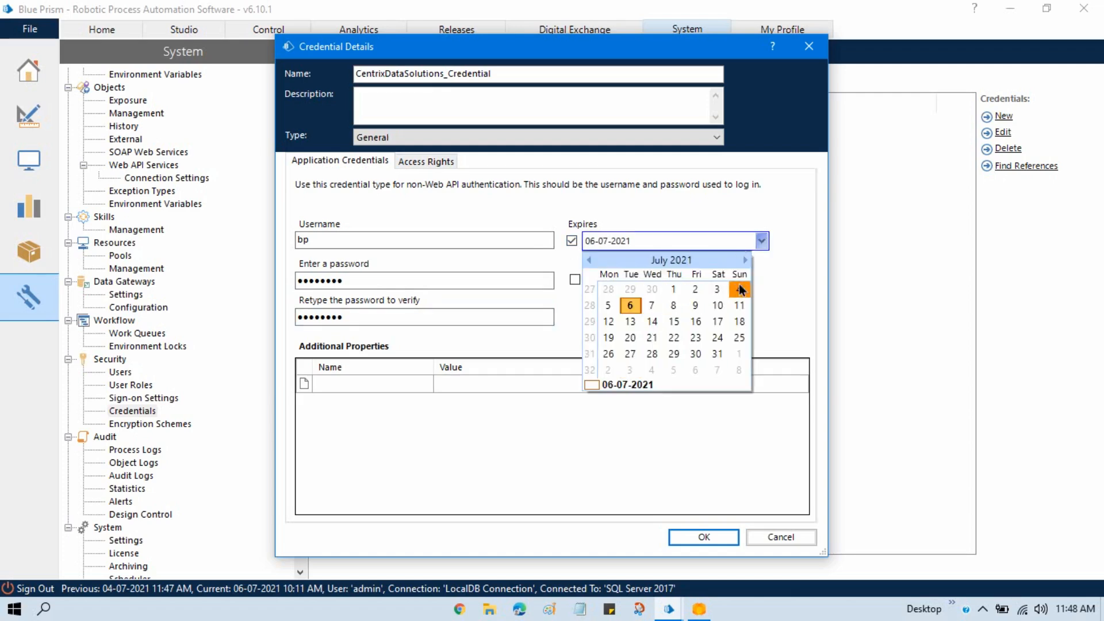
left_click(784, 270)
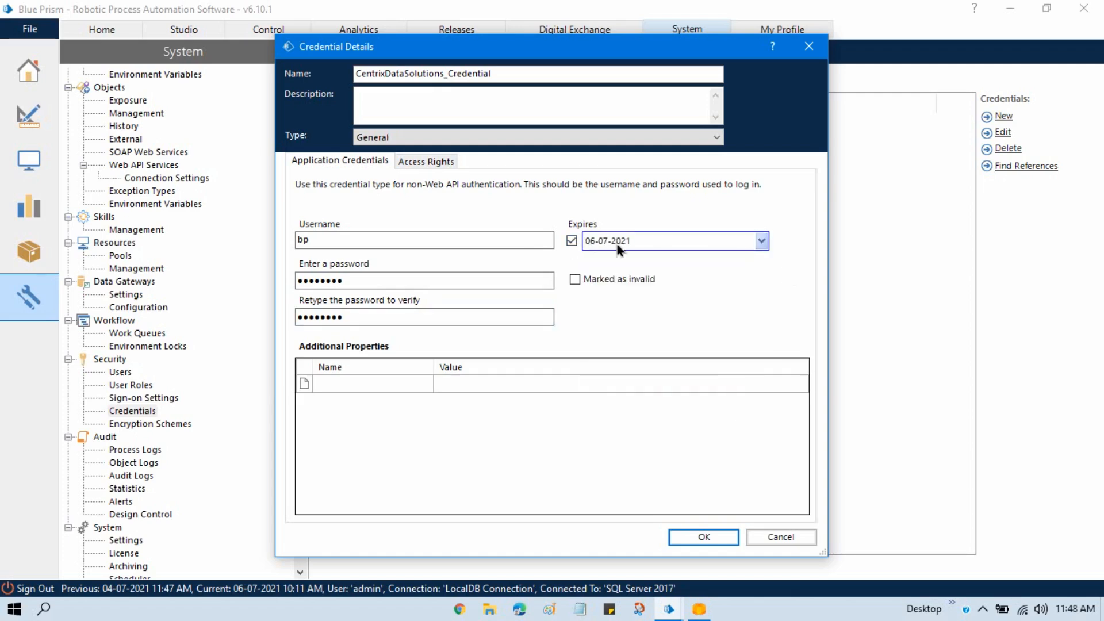
left_click(572, 241)
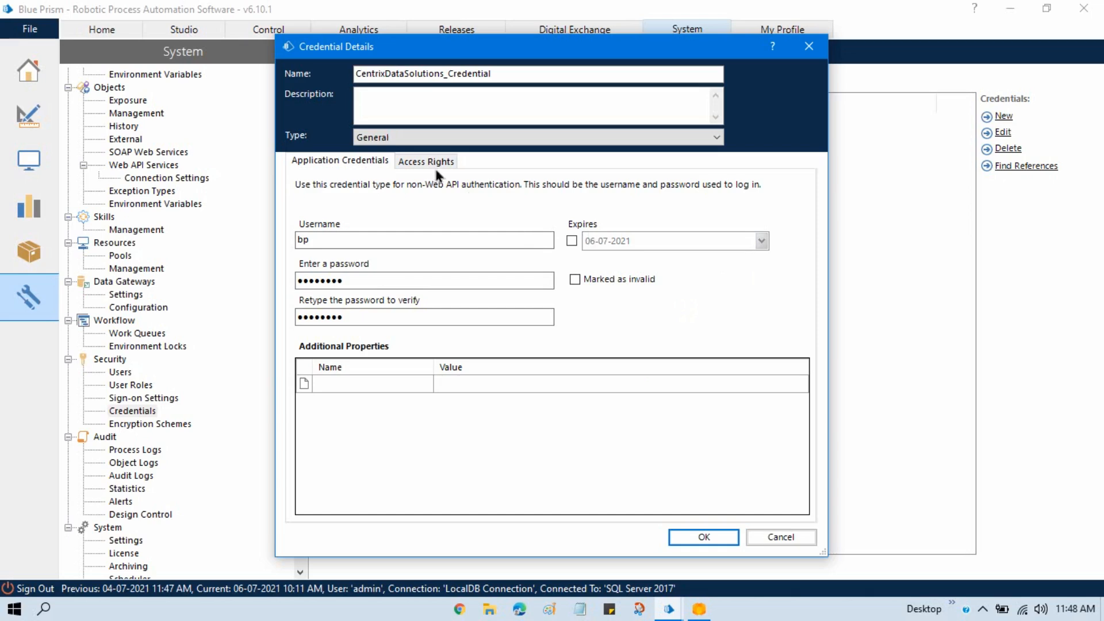
- Grant All Roles access to the credential in its security role access rights
left_click_drag(457, 55, 469, 53)
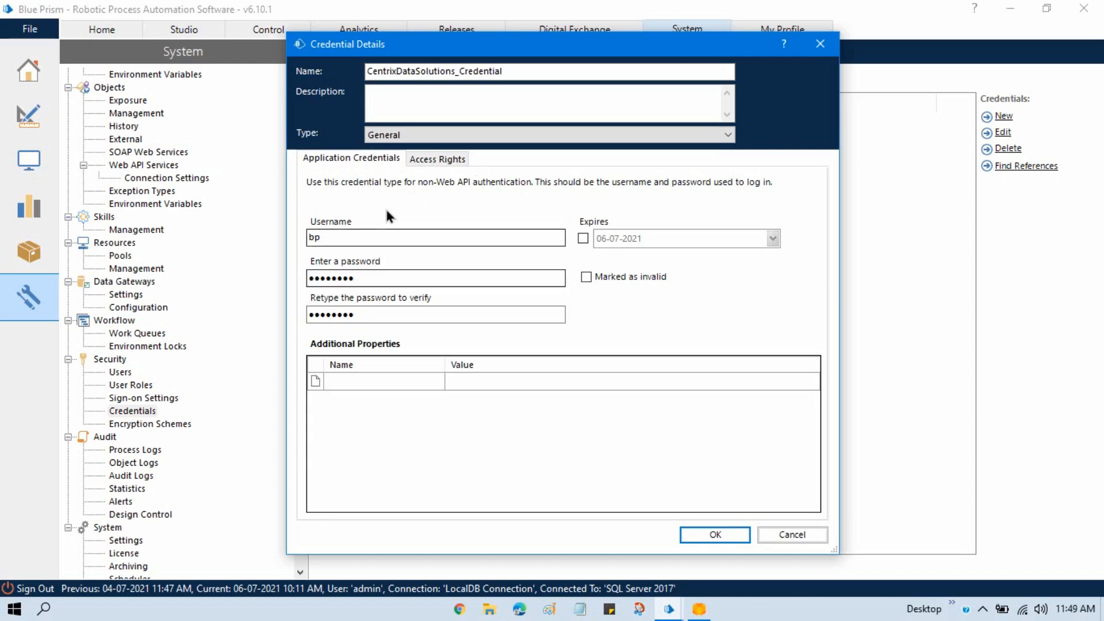
left_click(434, 164)
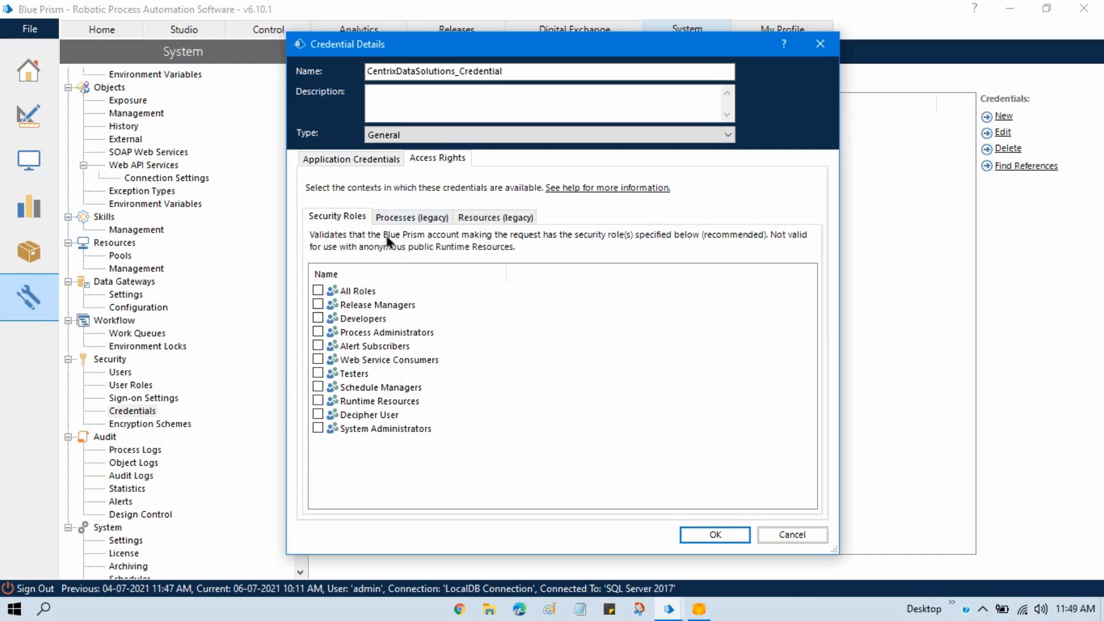
left_click(319, 290)
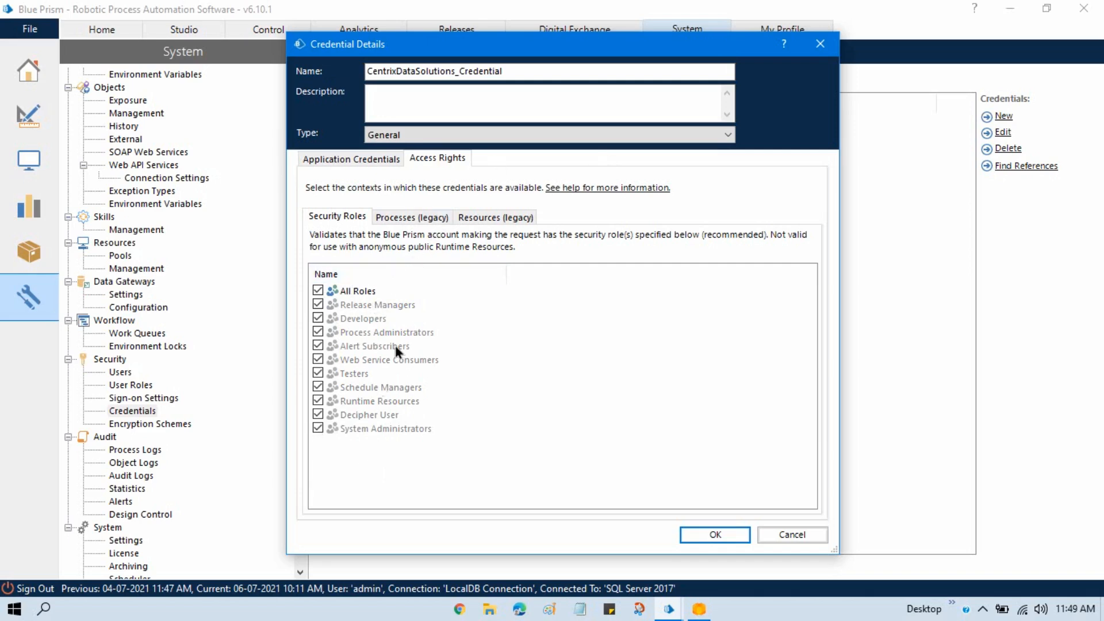
left_click(319, 291)
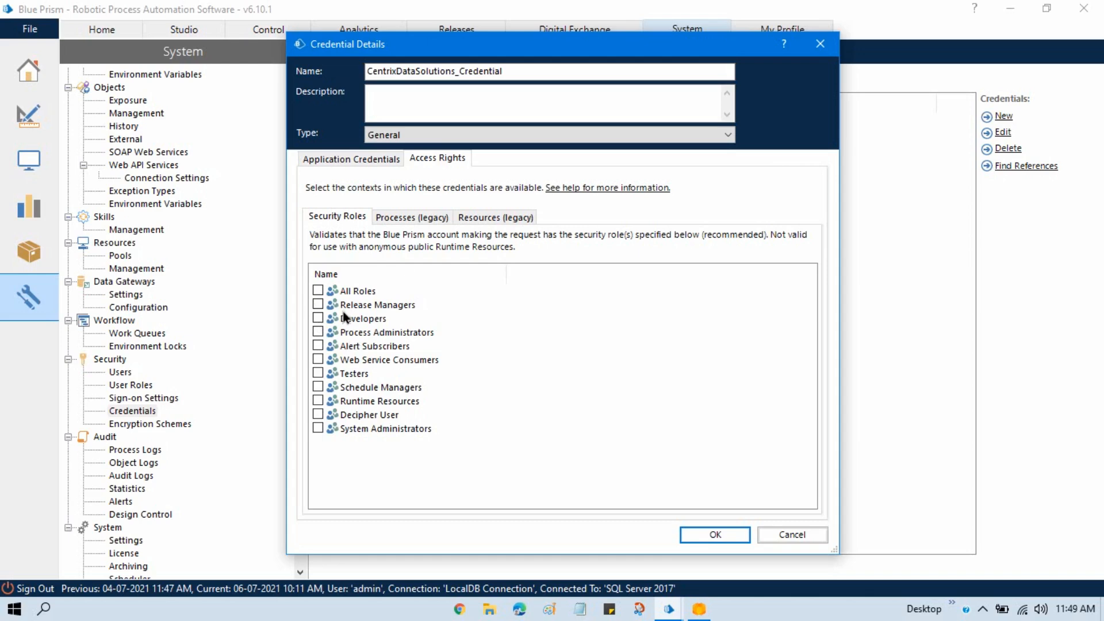
left_click(318, 291)
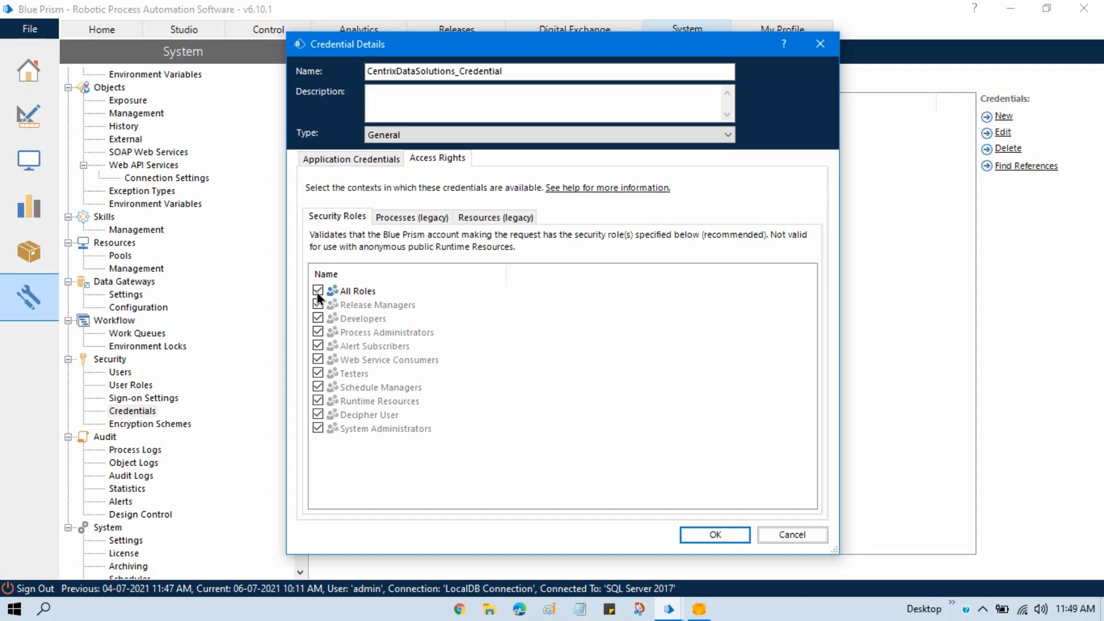
- Widen the process name column and allow the Centrix Data Solution process to use the credential
left_click(405, 222)
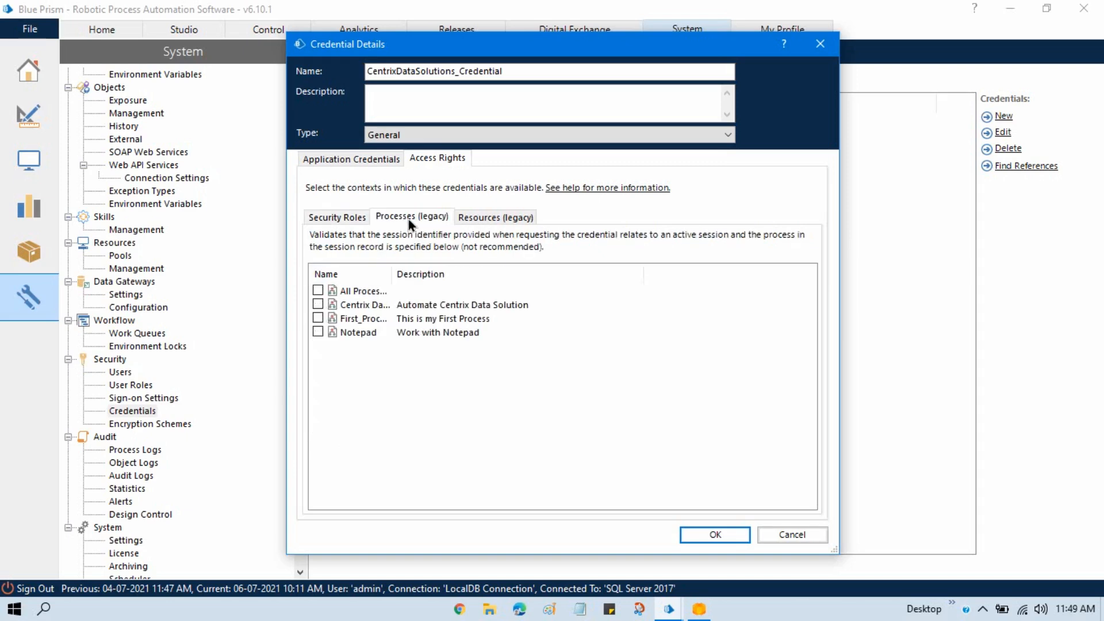
left_click_drag(392, 274, 519, 274)
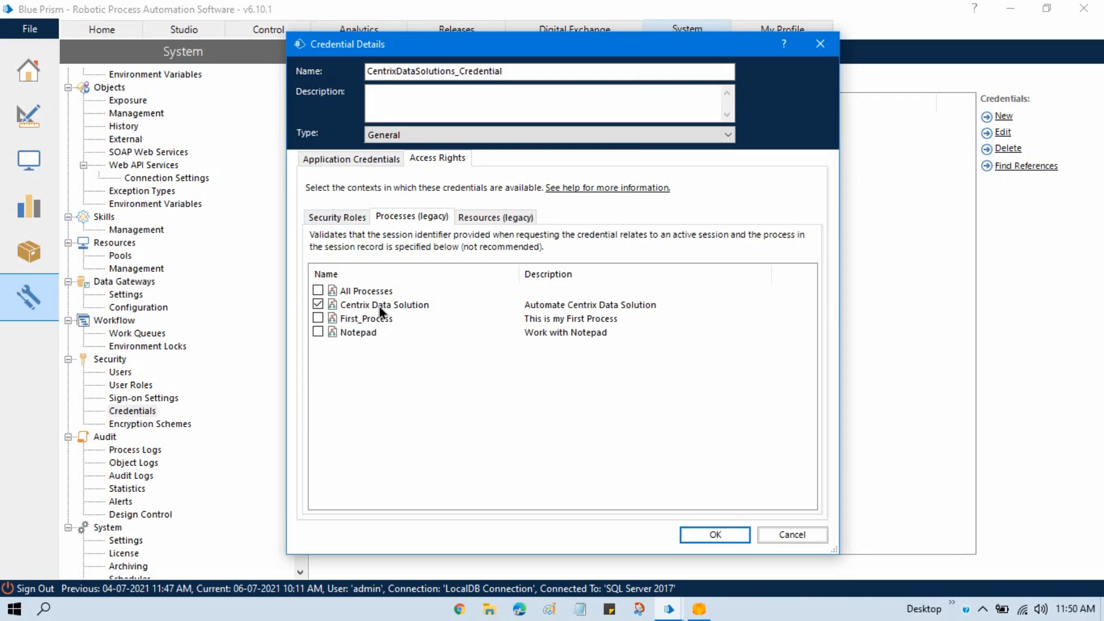
- Allow All Resources to use the credential and save the credential
left_click(495, 218)
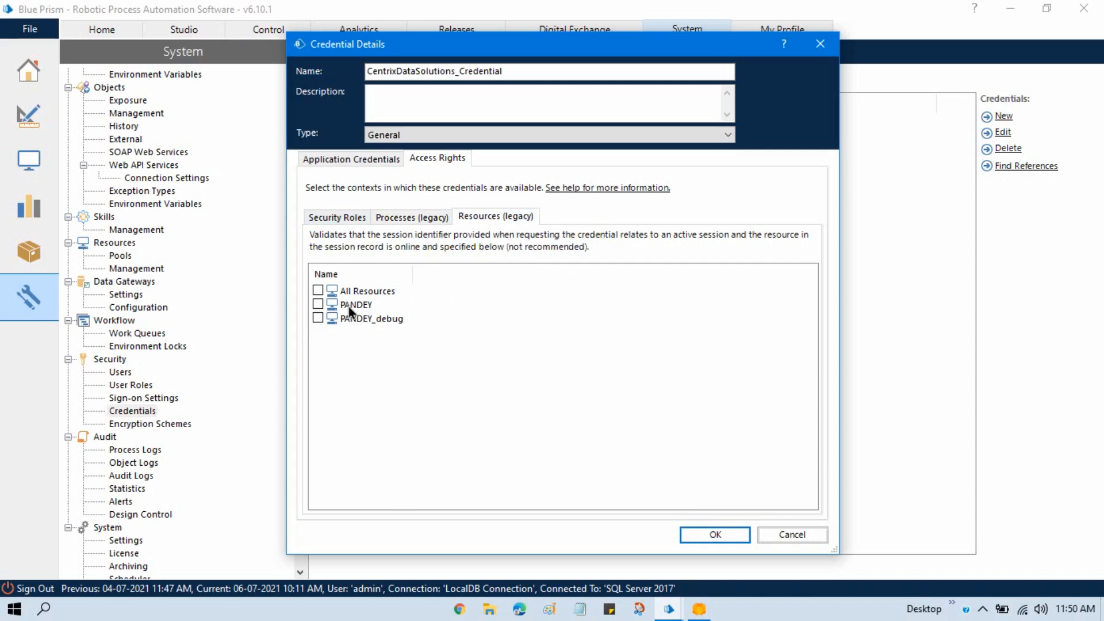
left_click(317, 304)
left_click(318, 318)
left_click(318, 291)
left_click(713, 533)
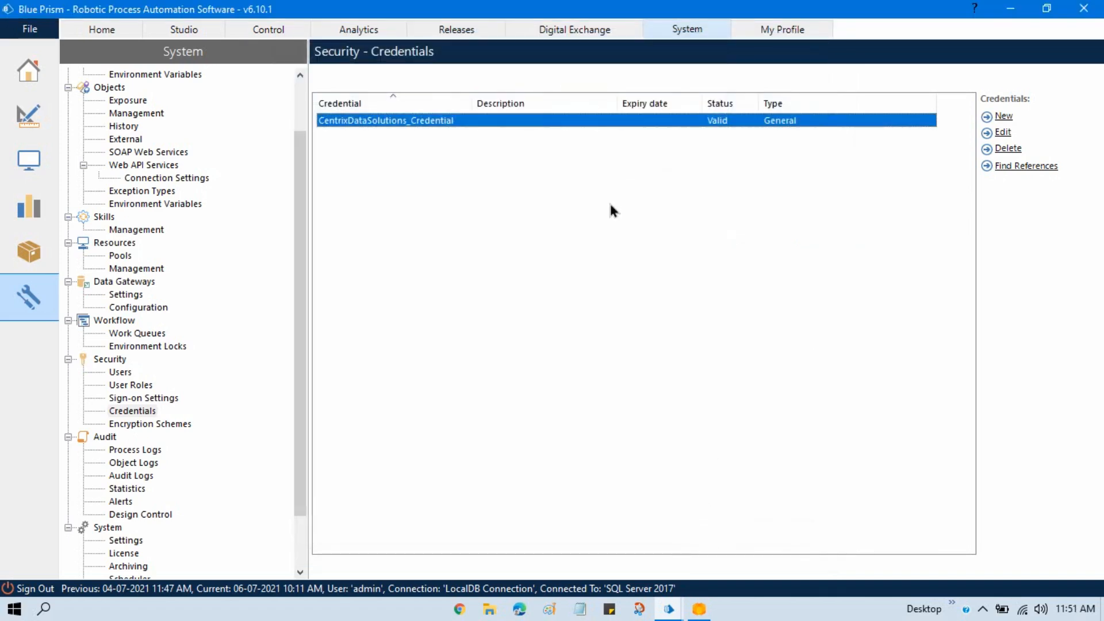
- Open CentrixDataSolutions_Credential for editing to review its details, and close it without changes
left_click(610, 205)
left_click(383, 121)
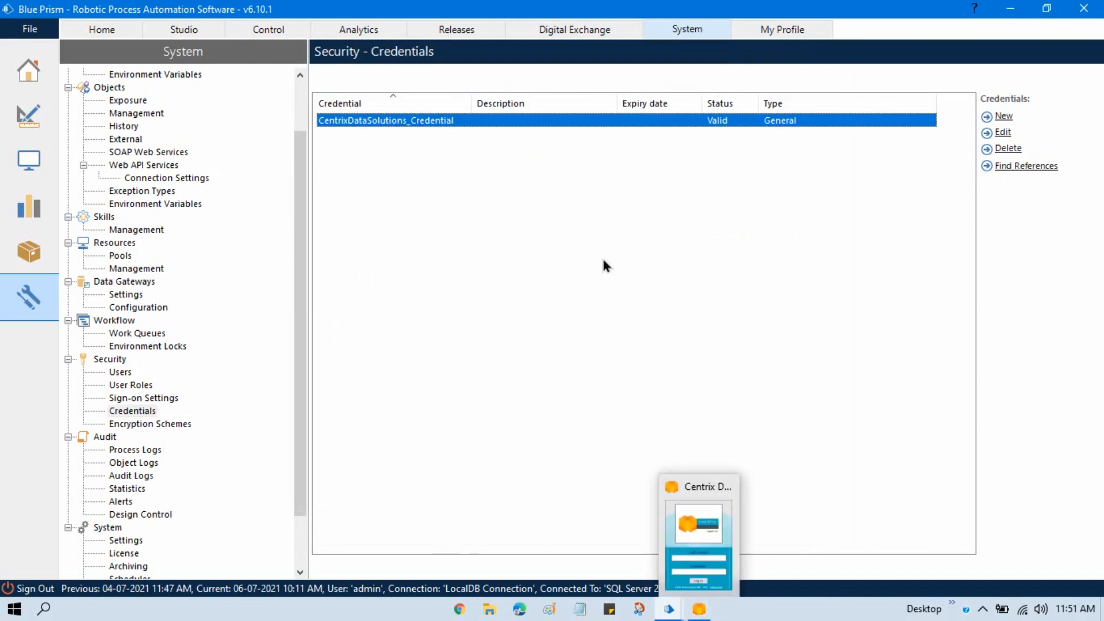
left_click(547, 270)
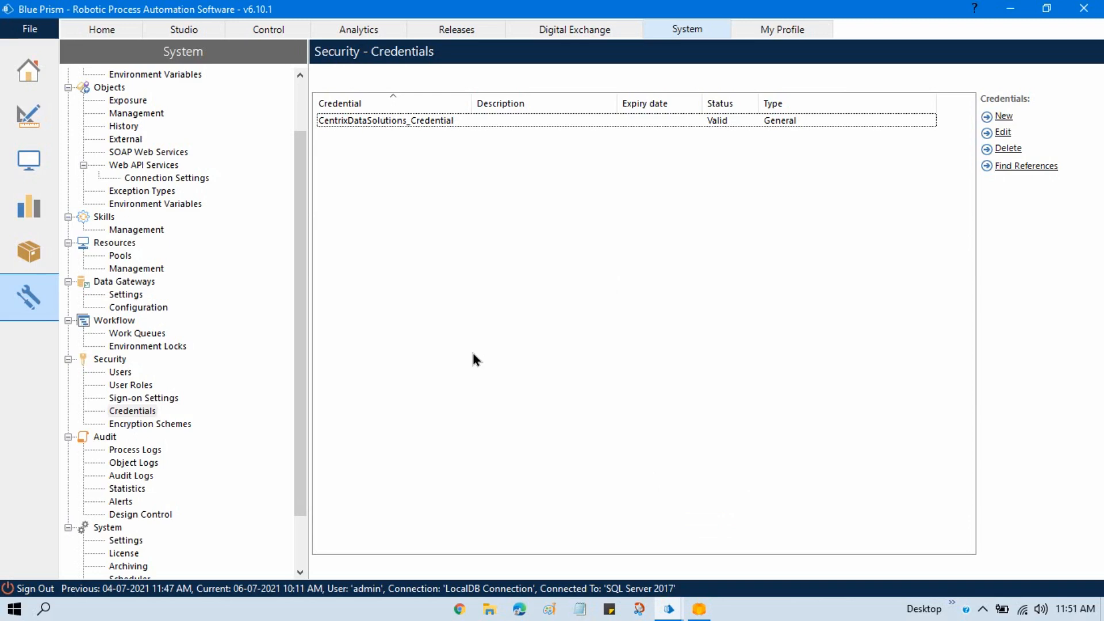
left_click(653, 120)
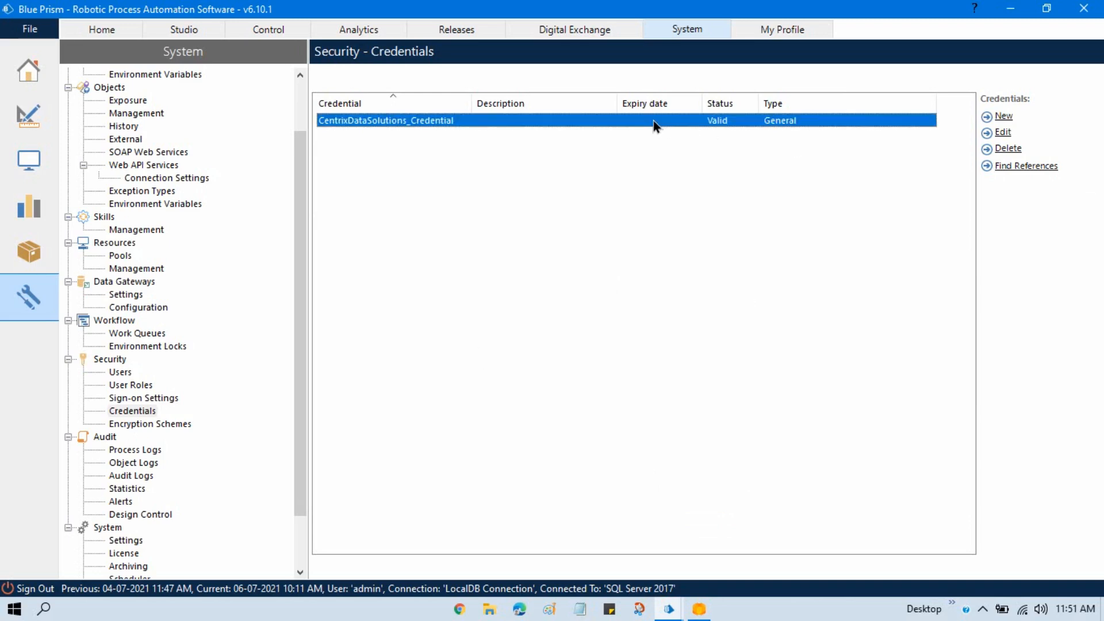
left_click(1003, 132)
left_click(349, 280)
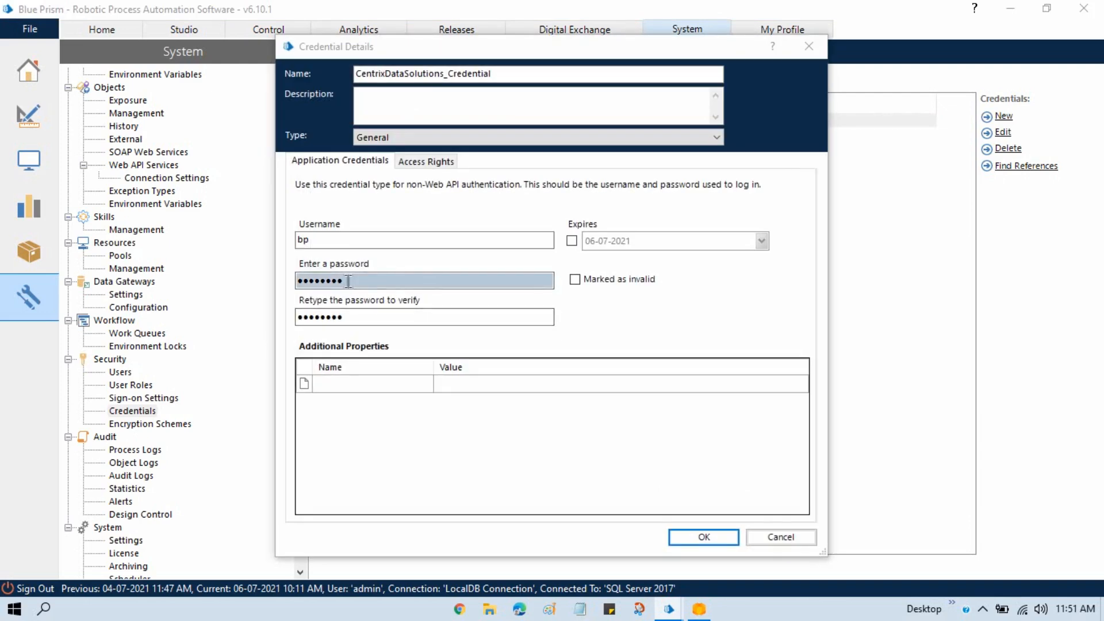
left_click(810, 48)
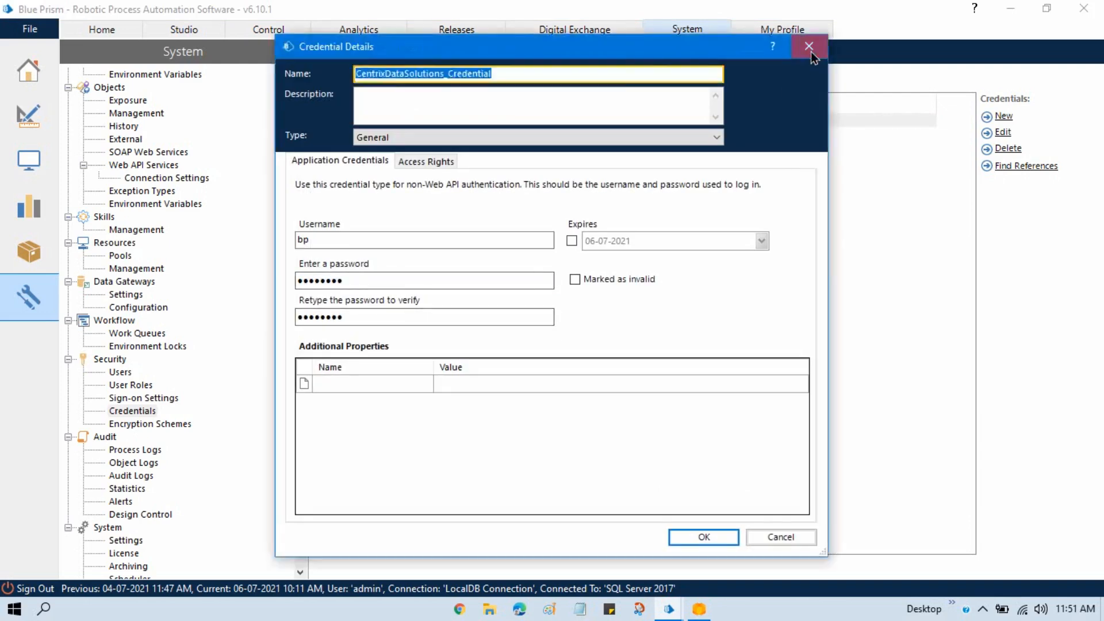
- Open and dismiss the credential's deletion confirmation, and find references to the credential
left_click(1007, 151)
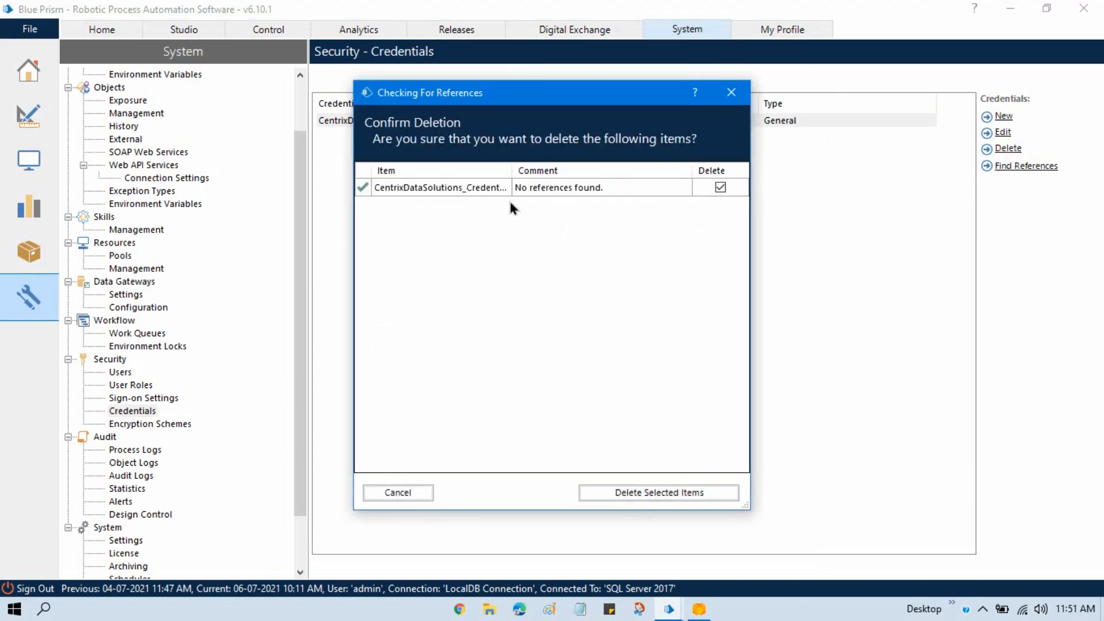
left_click(739, 96)
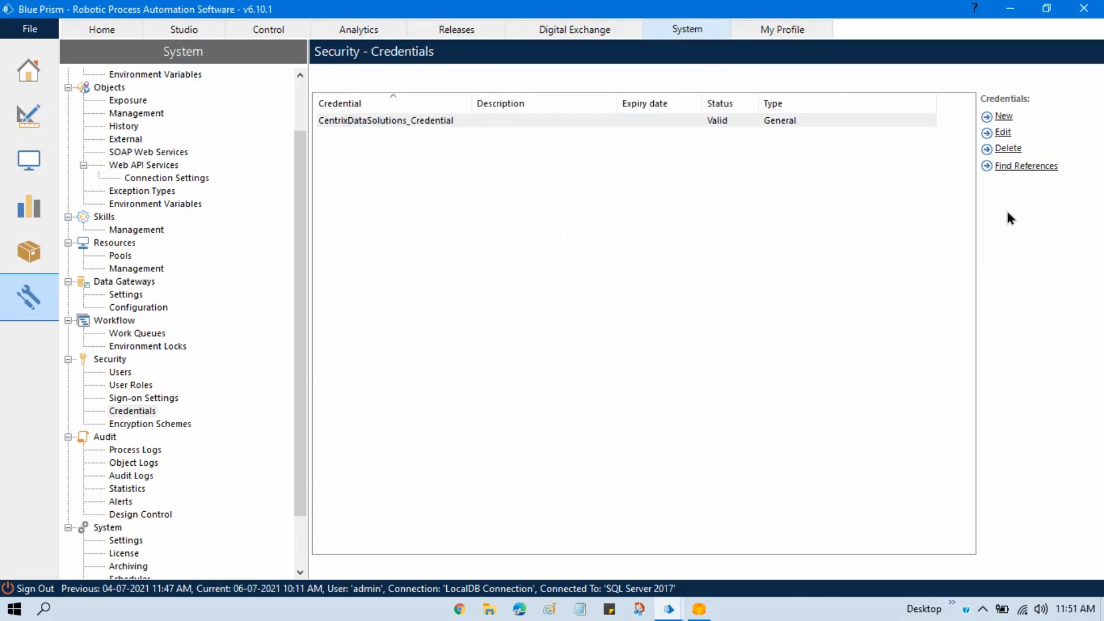
left_click(1016, 167)
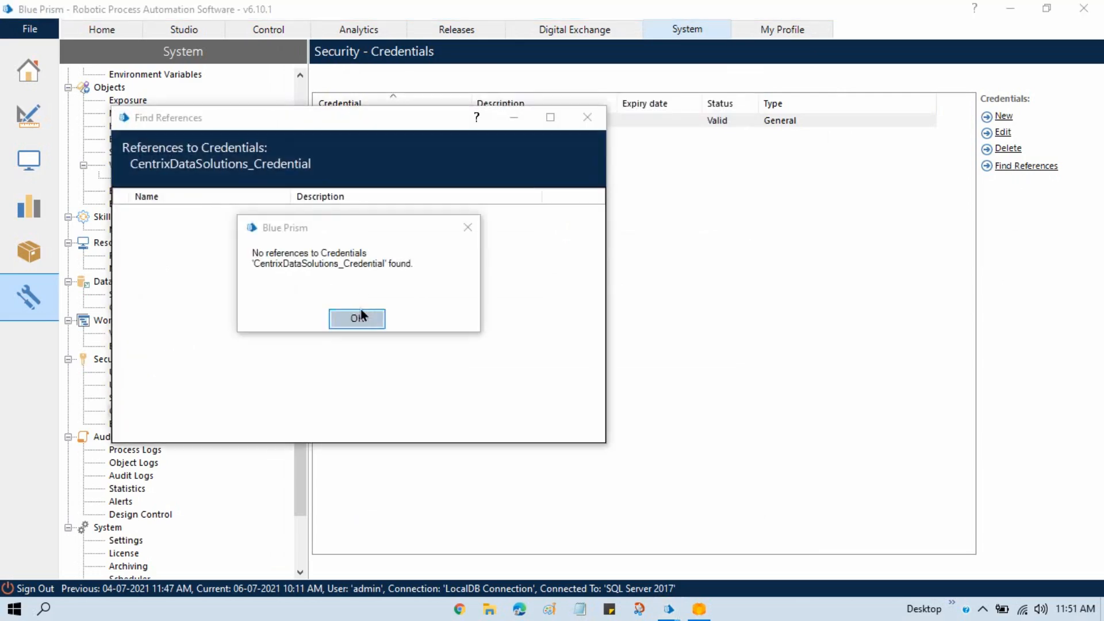
left_click_drag(318, 232, 346, 266)
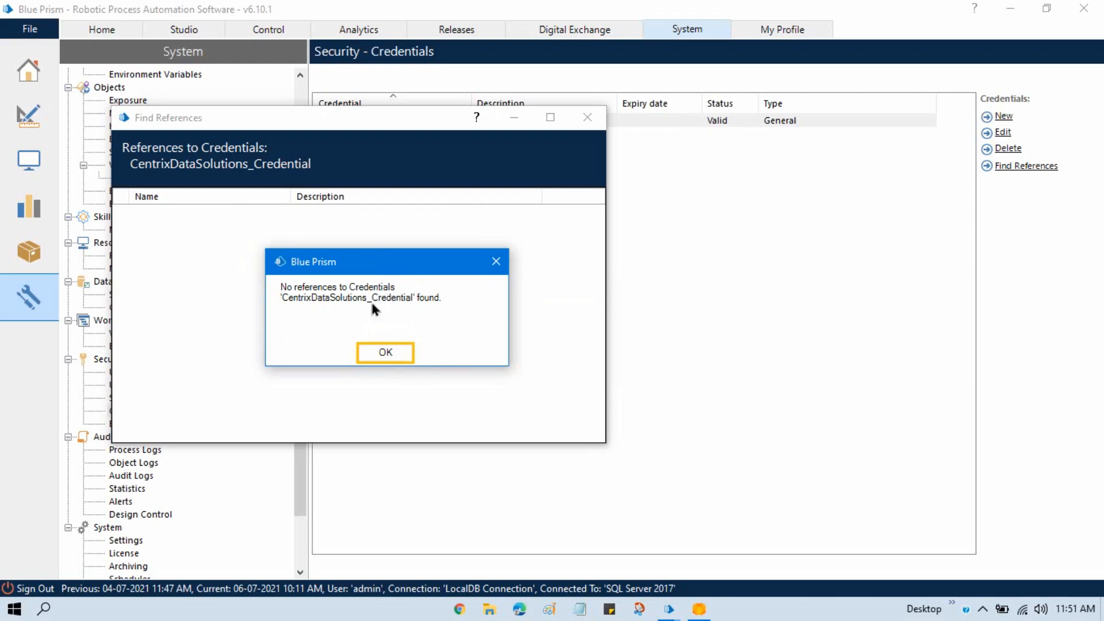
left_click(386, 353)
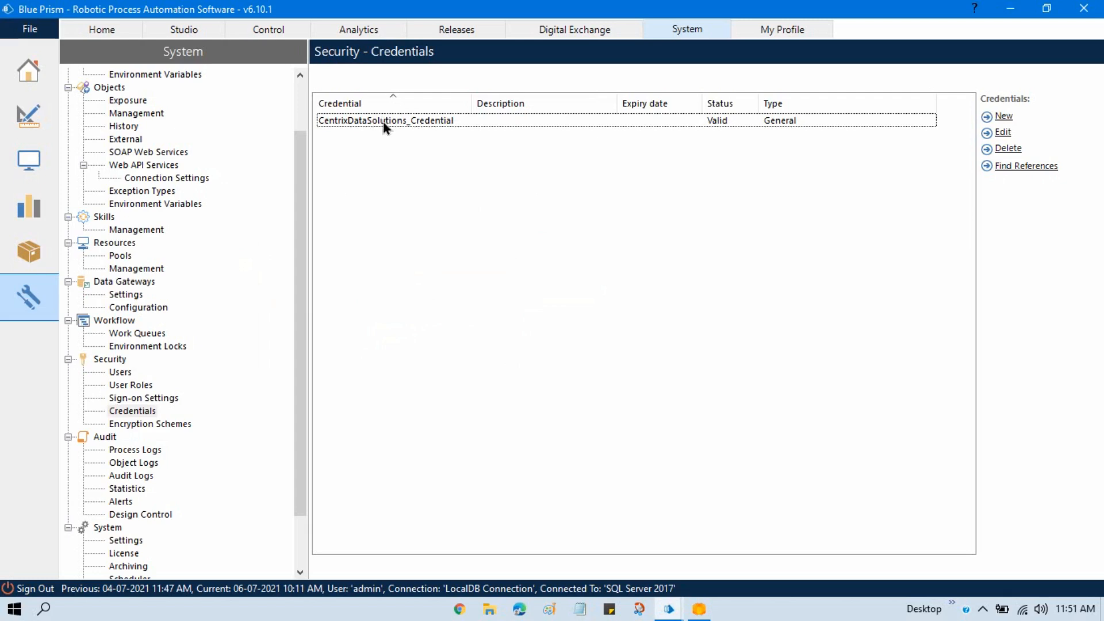
- Switch to the Centrix Data Solutions object in Object Studio and clear both hardcoded values in the Type Staff Number & Password writer stage
left_click(669, 608)
left_click(746, 546)
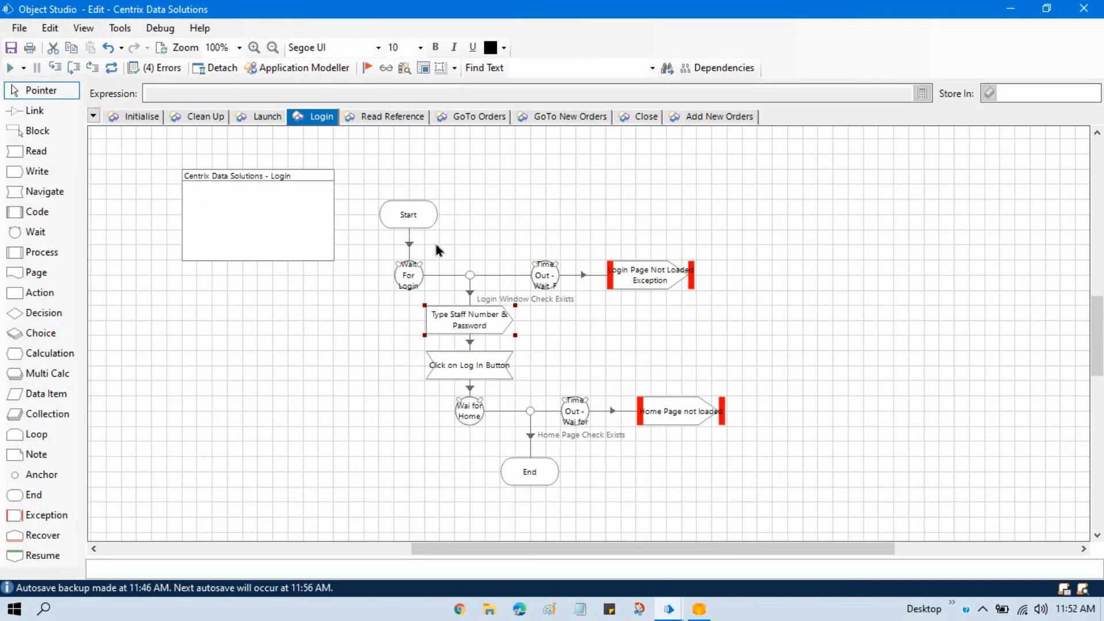
double_click(470, 323)
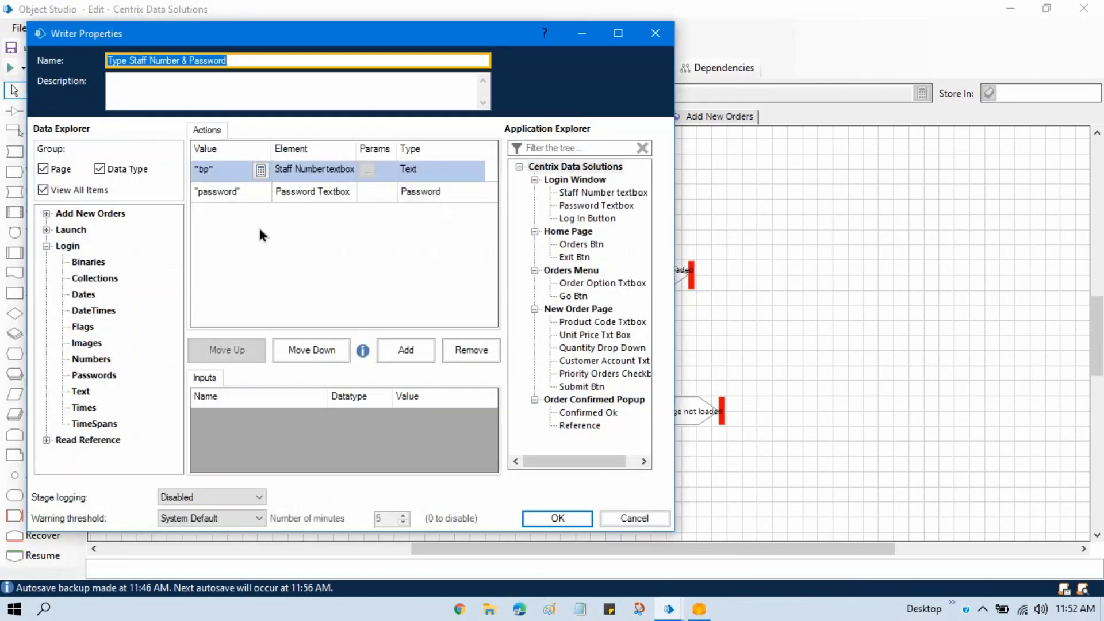
left_click(247, 175)
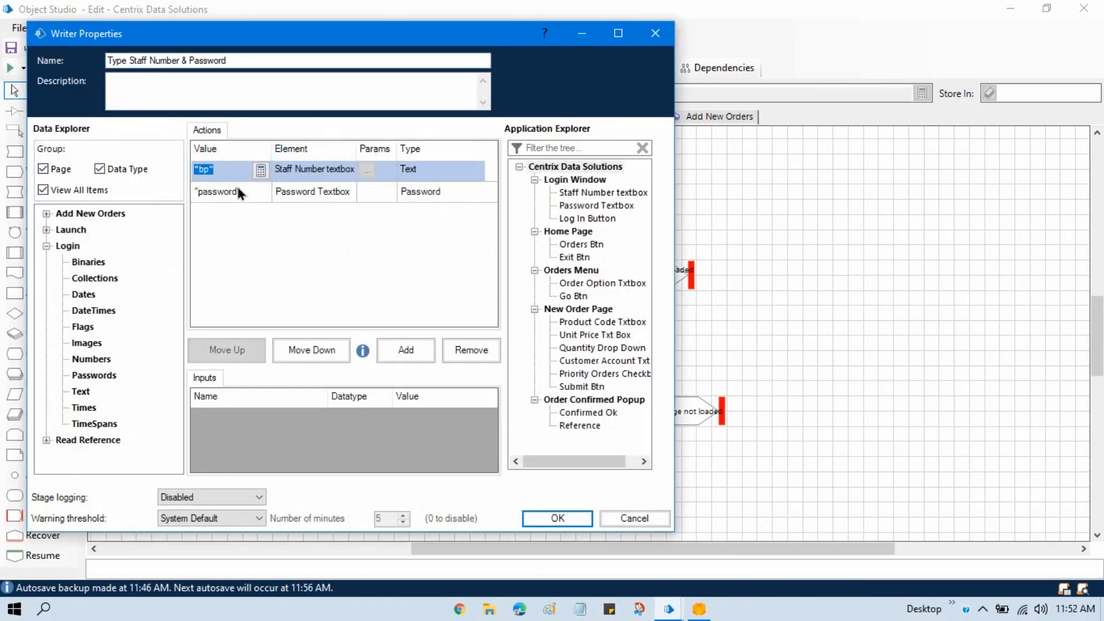
left_click(222, 188)
key("BackSpace")
key("BackSpace")
key("BackSpace")
key("BackSpace")
key("BackSpace")
key("BackSpace")
key("BackSpace")
key("BackSpace")
key("BackSpace")
key("BackSpace")
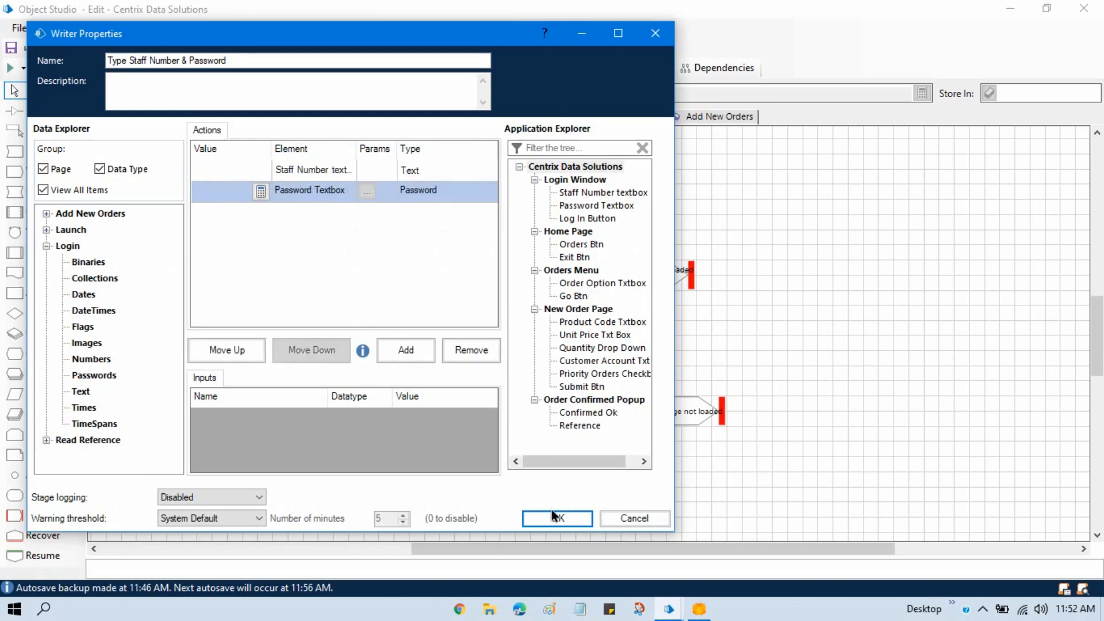
left_click(555, 518)
- Move the stages from Type Staff Number & Password through End lower on the Login page, leaving a gap beneath the Wait For Login stage
scroll(1097, 336, "down", 1)
scroll(1097, 339, "down", 1)
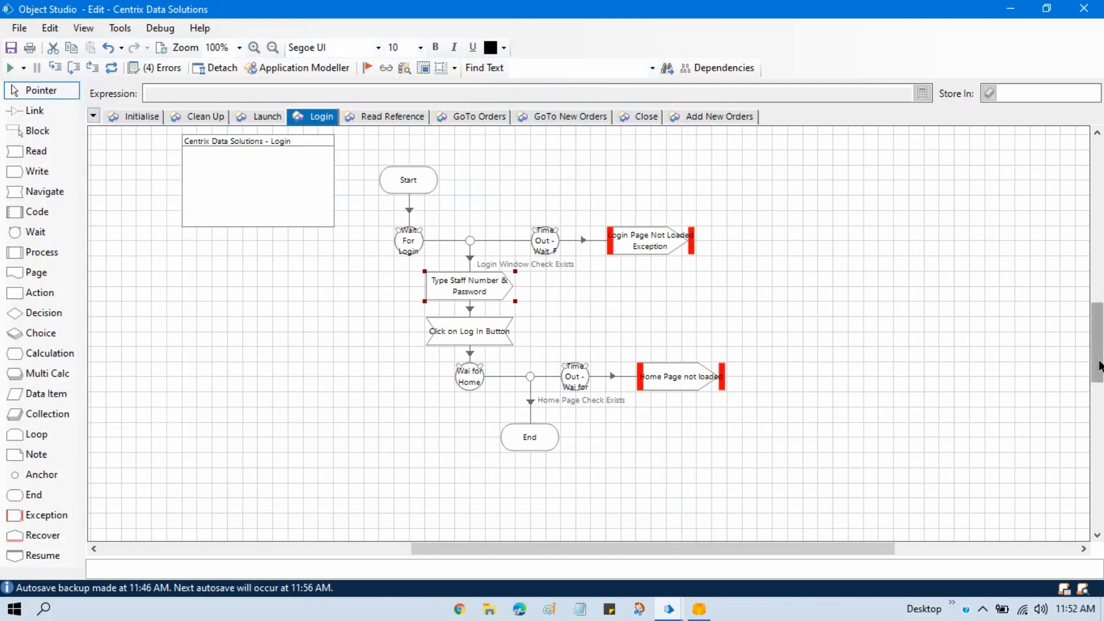
scroll(1098, 371, "down", 1)
left_click_drag(384, 267, 750, 463)
left_click_drag(692, 368, 697, 443)
left_click(852, 351)
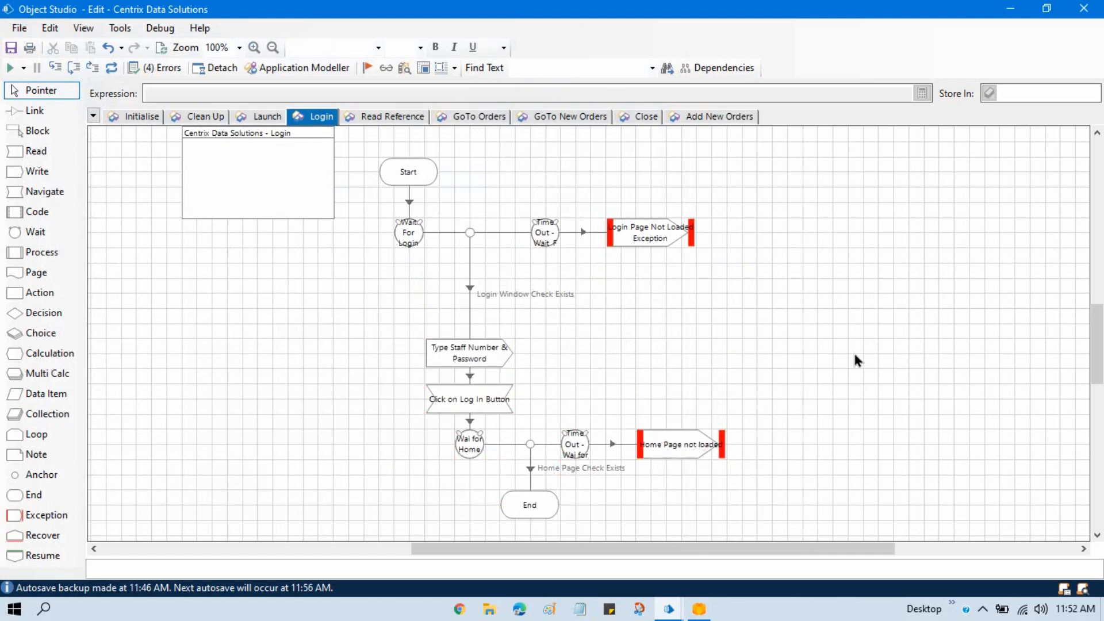
- Delete the link between the Wait For Login stage and the Type Staff Number & Password stage
left_click(471, 289)
right_click(470, 290)
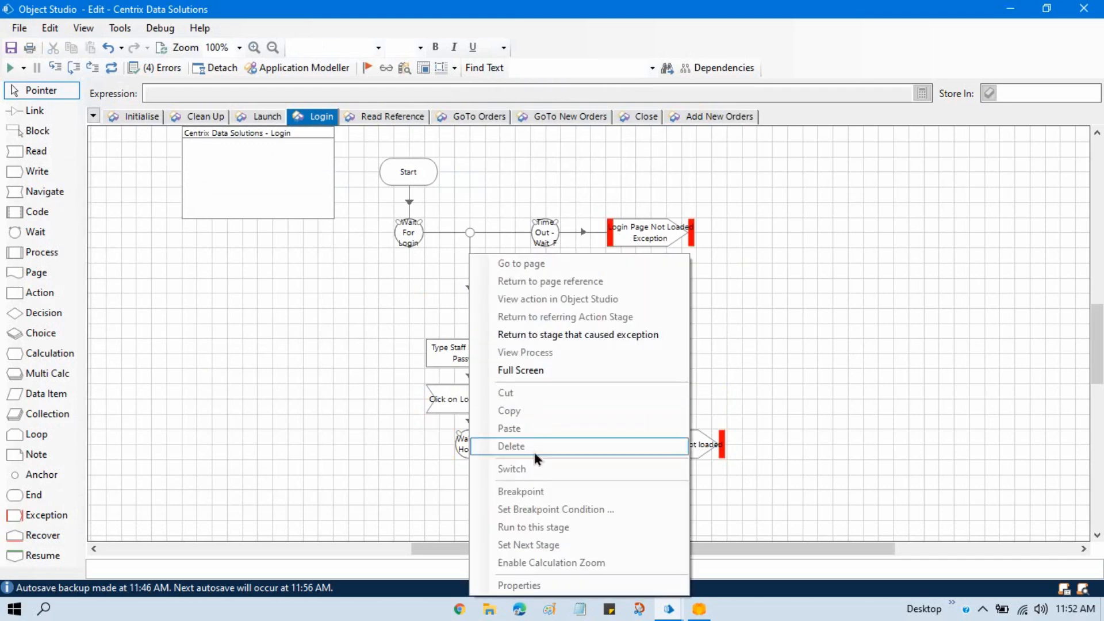
left_click(440, 315)
right_click(468, 291)
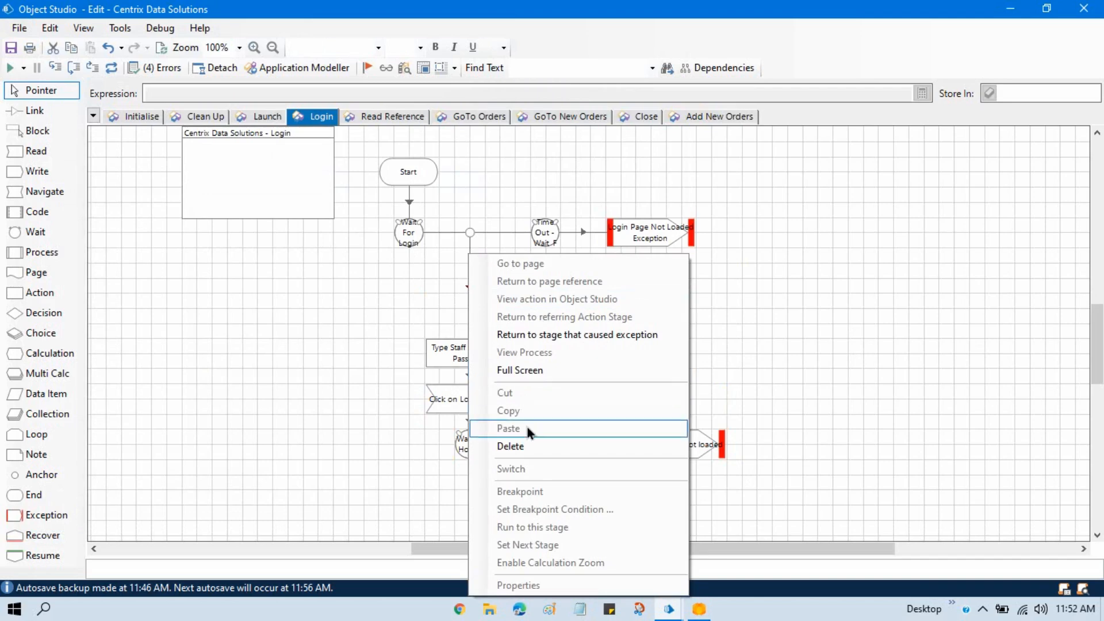
left_click(527, 448)
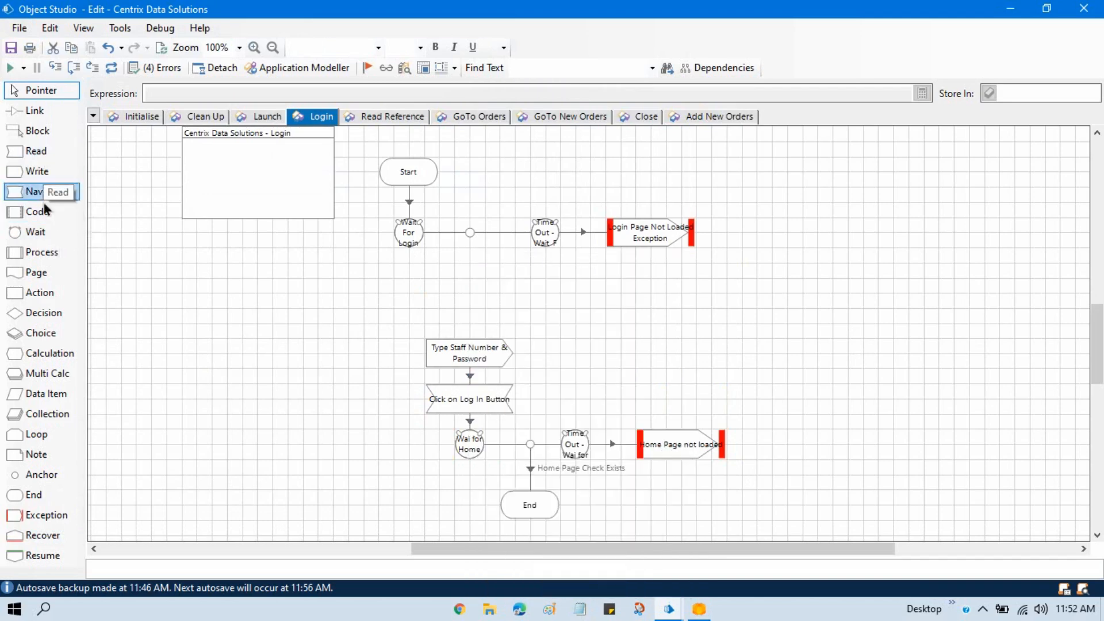
- Add an Action stage in the gap above Type Staff Number & Password, using the Credentials business object and its Get action
left_click_drag(41, 293, 467, 291)
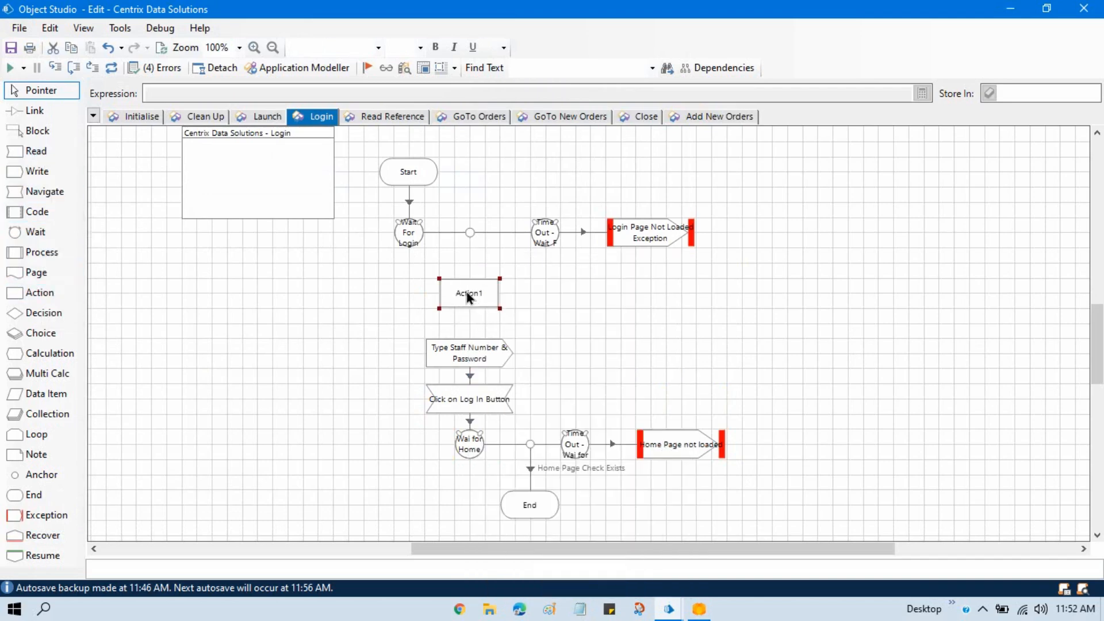
double_click(468, 295)
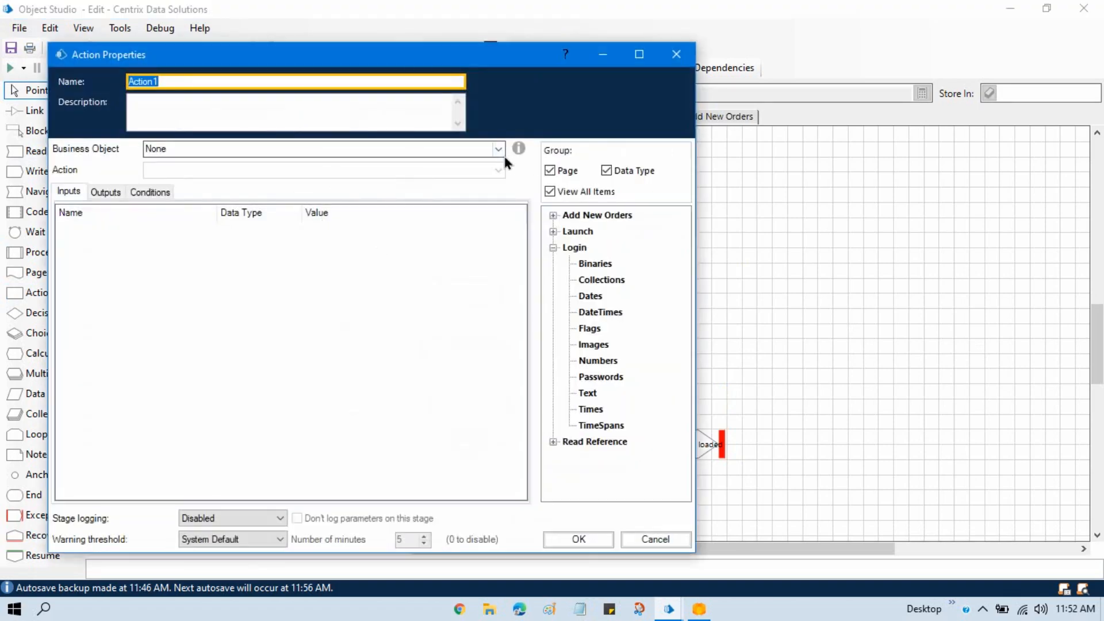
left_click(498, 149)
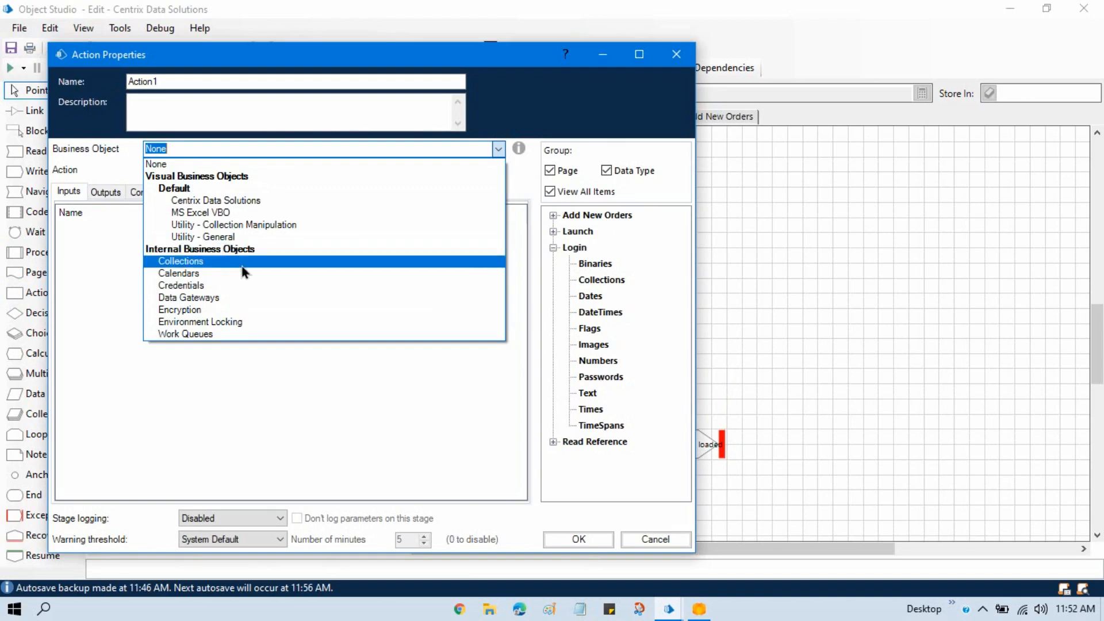
left_click(195, 285)
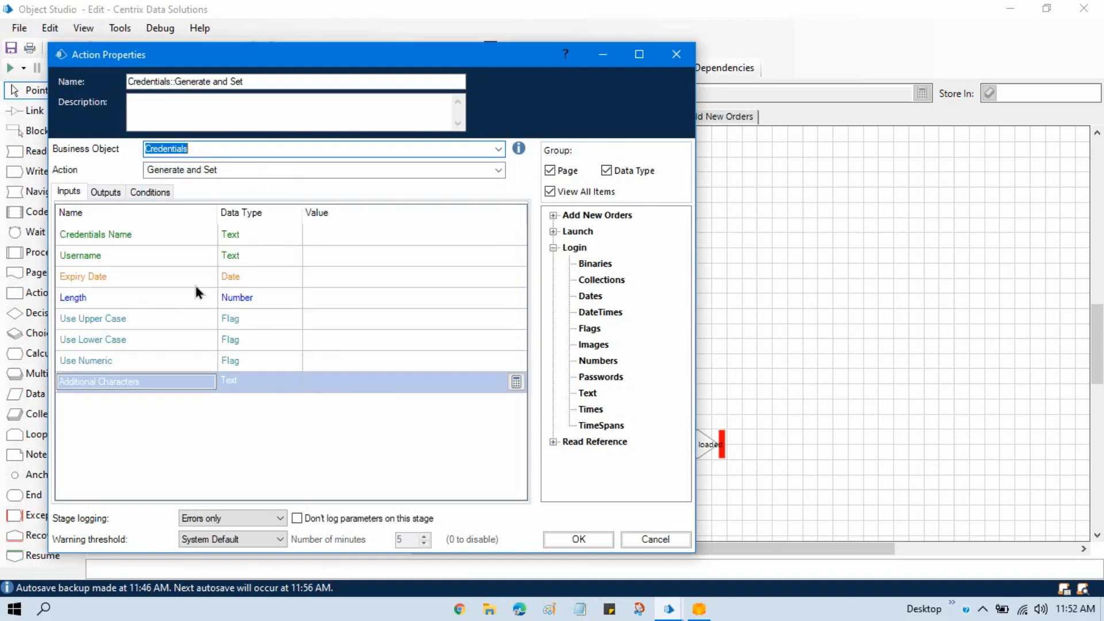
left_click(499, 171)
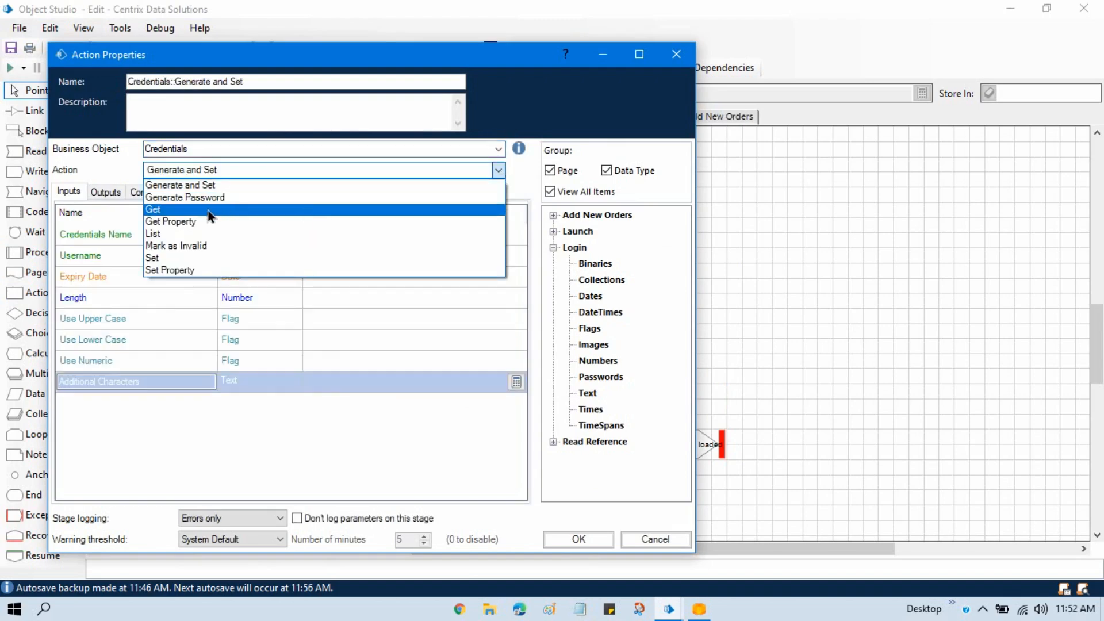
left_click(207, 210)
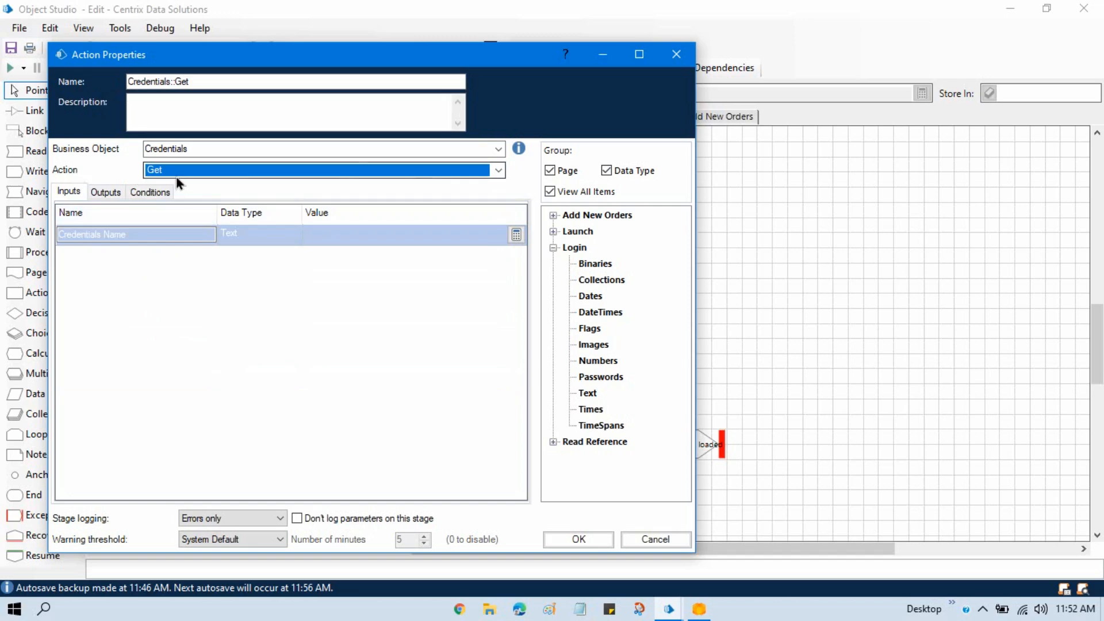
- Rename the new action stage as Get Credentials and confirm its properties
left_click_drag(171, 81, 77, 85)
key("BackSpace")
key("Delete")
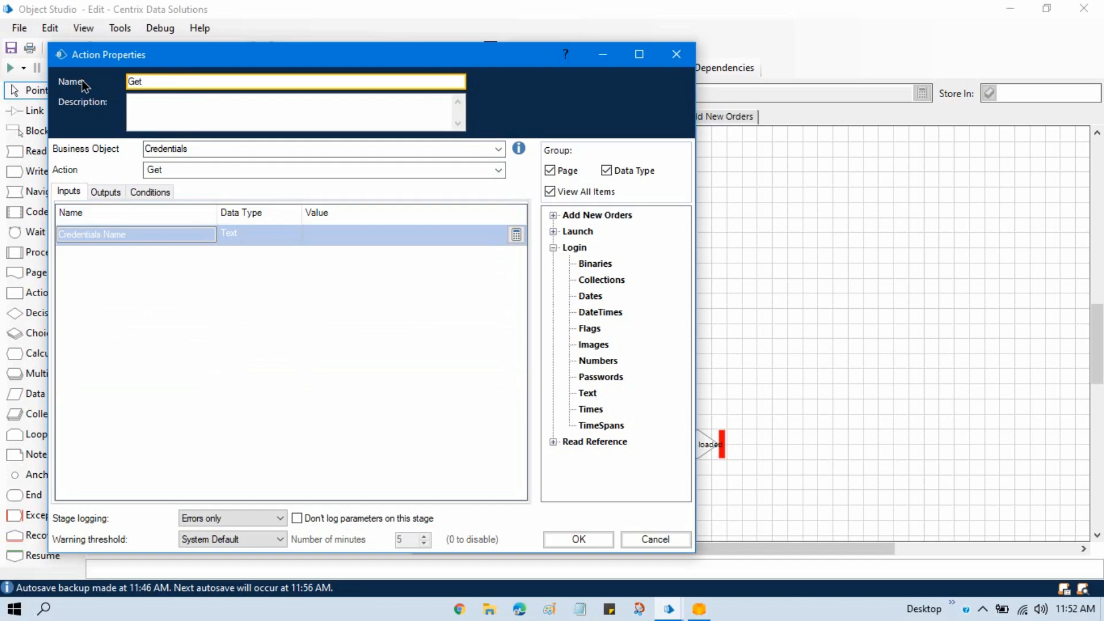
key("End")
type("Credentials")
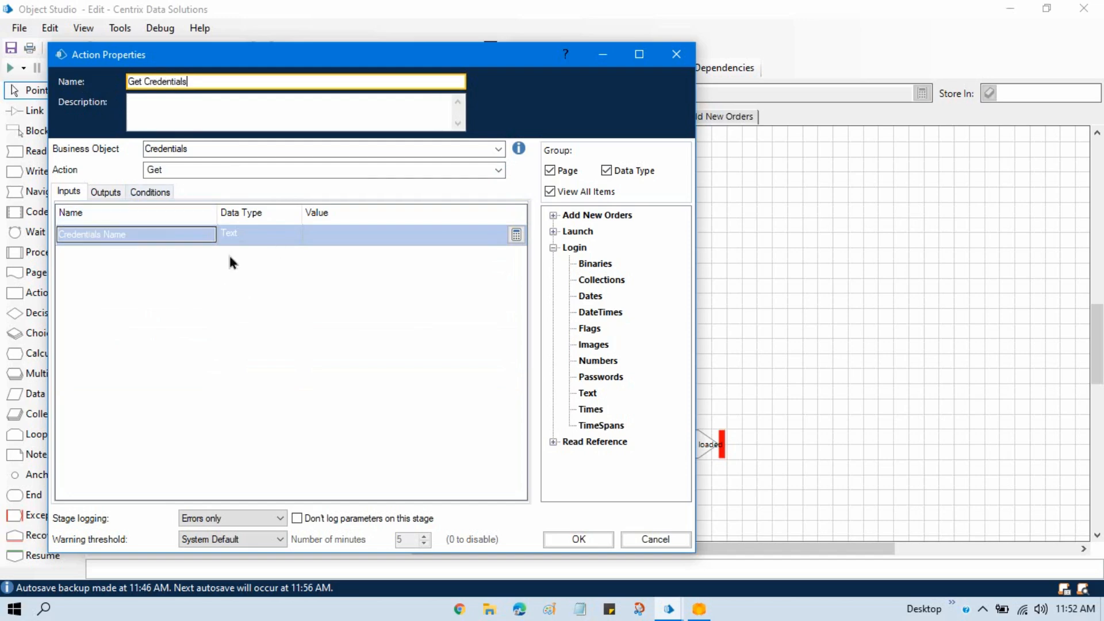
left_click(592, 541)
- Switch to the main Blue Prism window, copy the name CentrixDataSolutions_Credential from the credential's details, and return to Object Studio
key("alt+Tab")
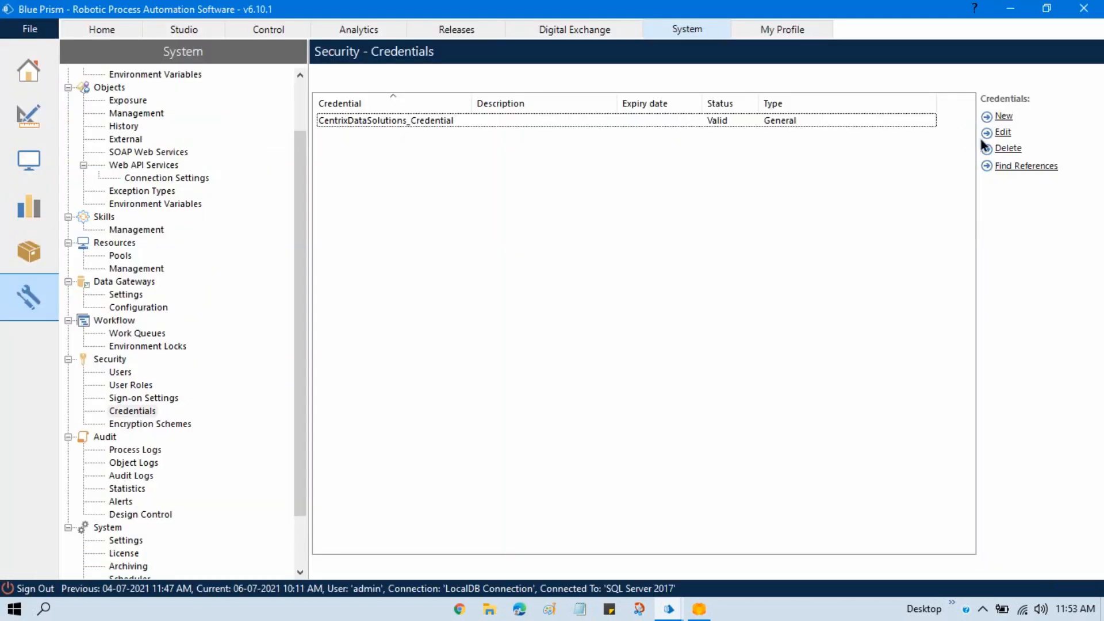
left_click(432, 122)
left_click(1002, 133)
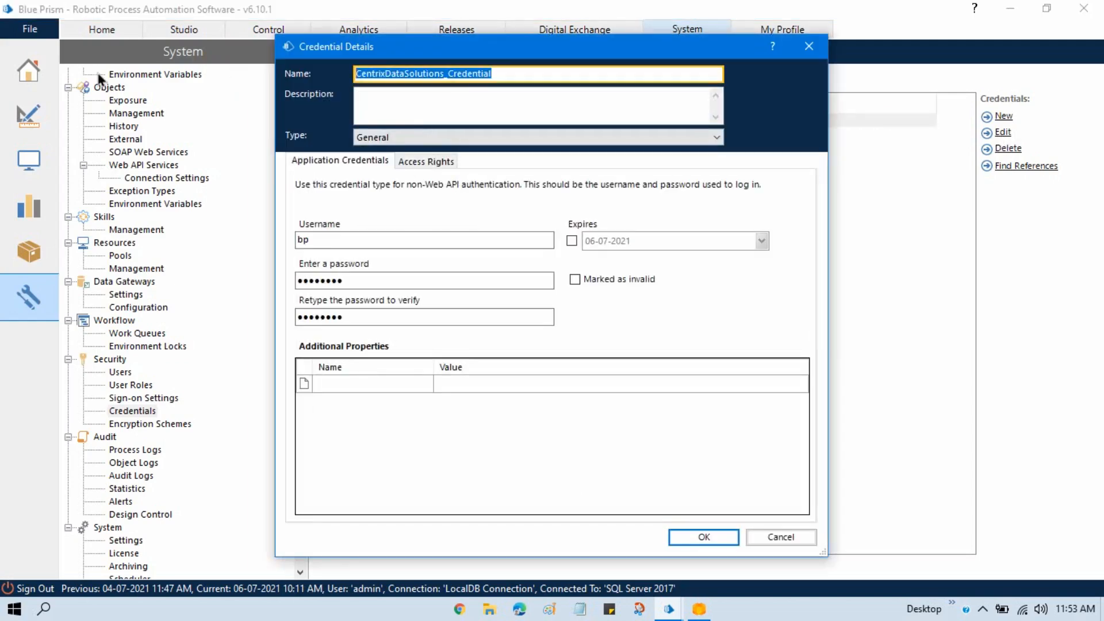
left_click(762, 535)
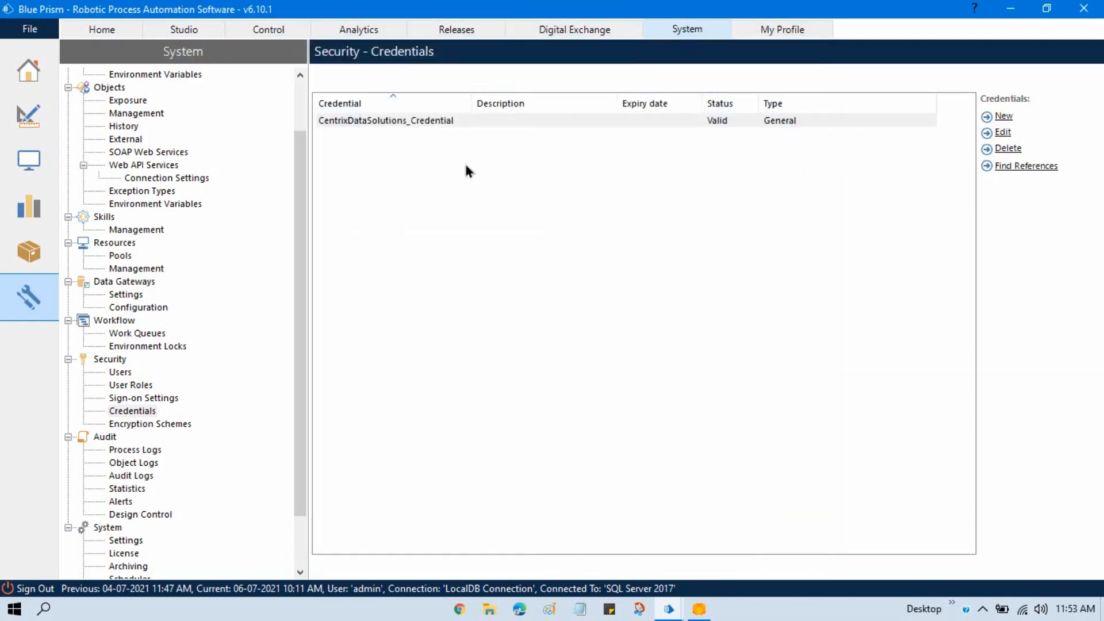
left_click(1010, 11)
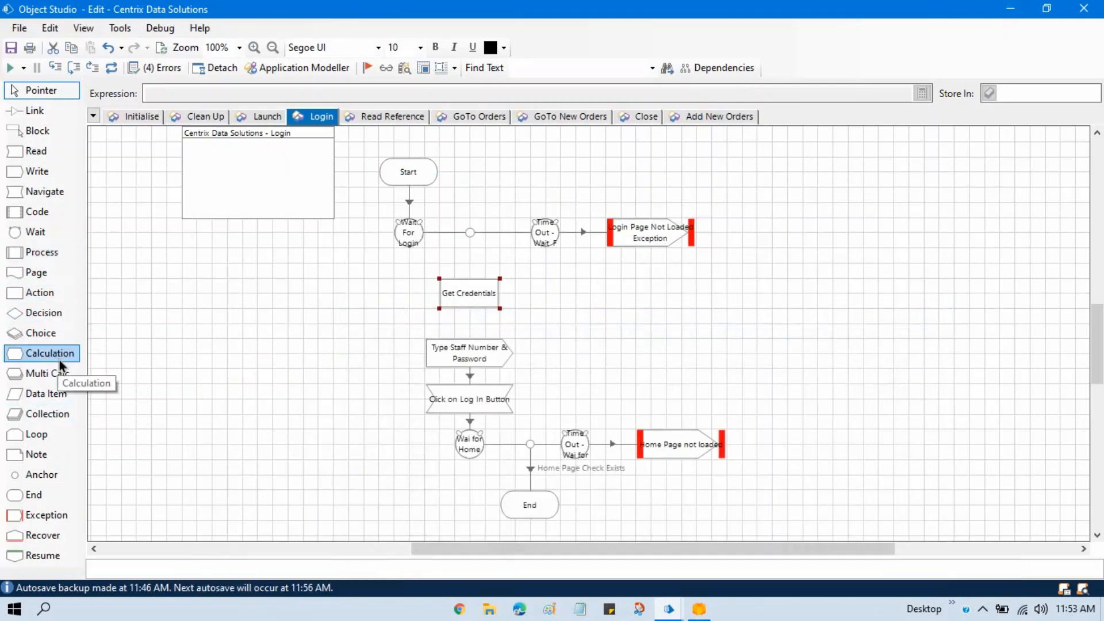
- Add a Text data item beside Get Credentials, with CentrixDataSolutions_Credential as both name and initial value, and widen it to fit
left_click_drag(58, 394, 257, 293)
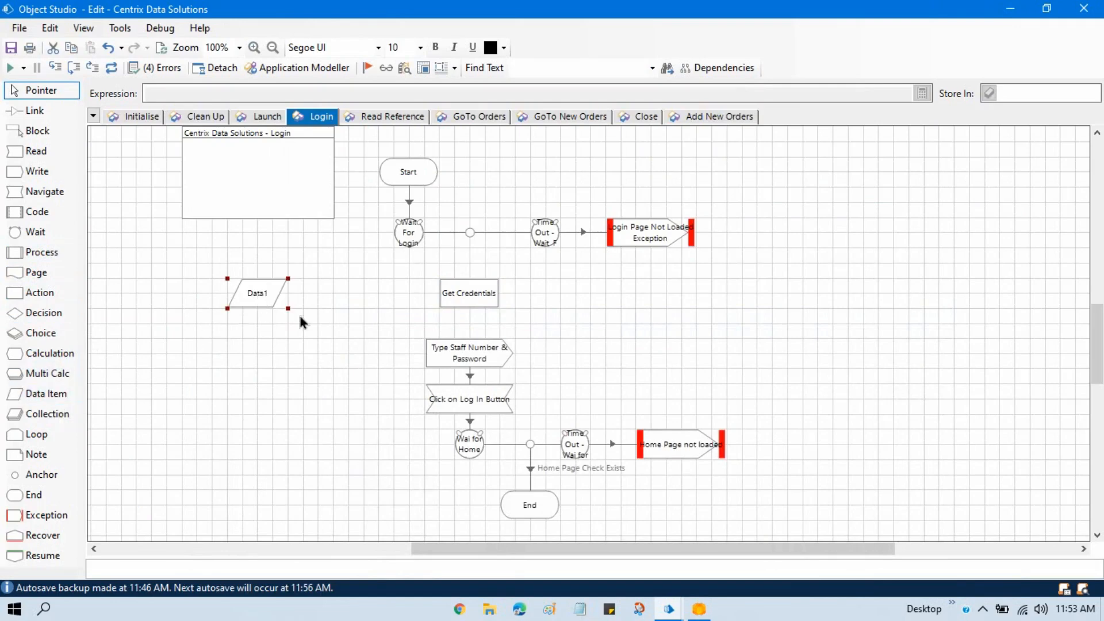
double_click(259, 293)
left_click(223, 201)
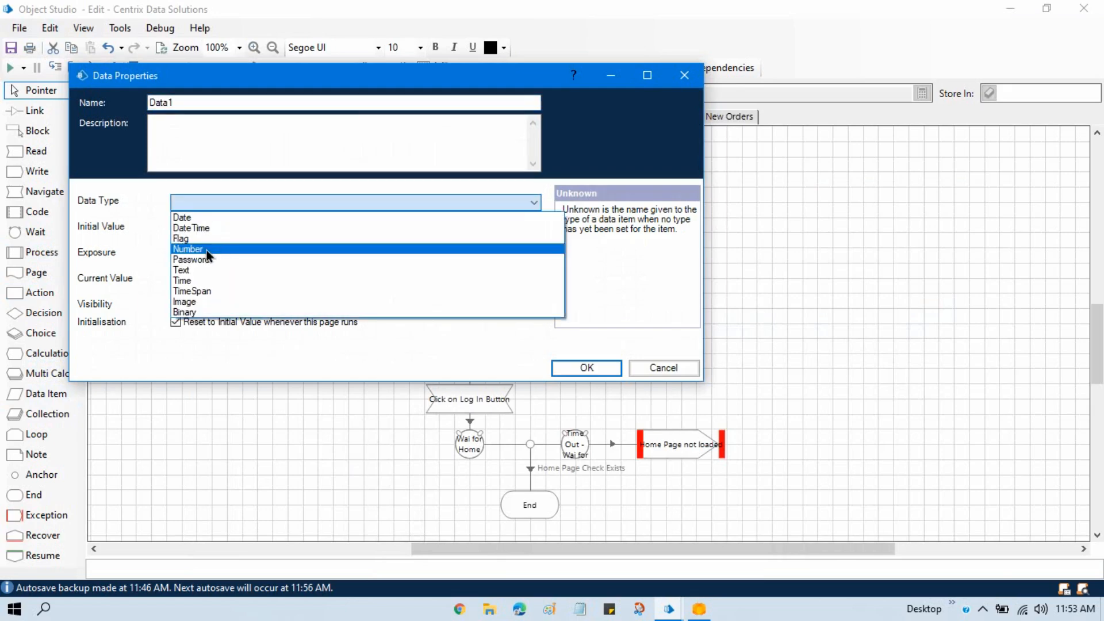
left_click(200, 271)
left_click(212, 228)
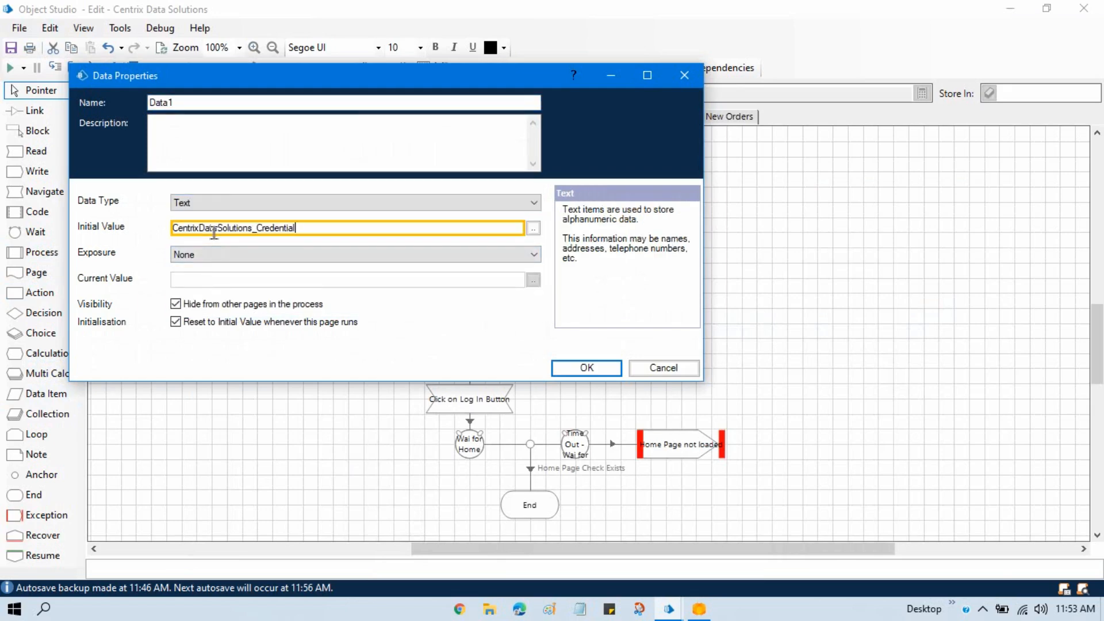
key("ctrl+v")
double_click(218, 103)
key("ctrl+v")
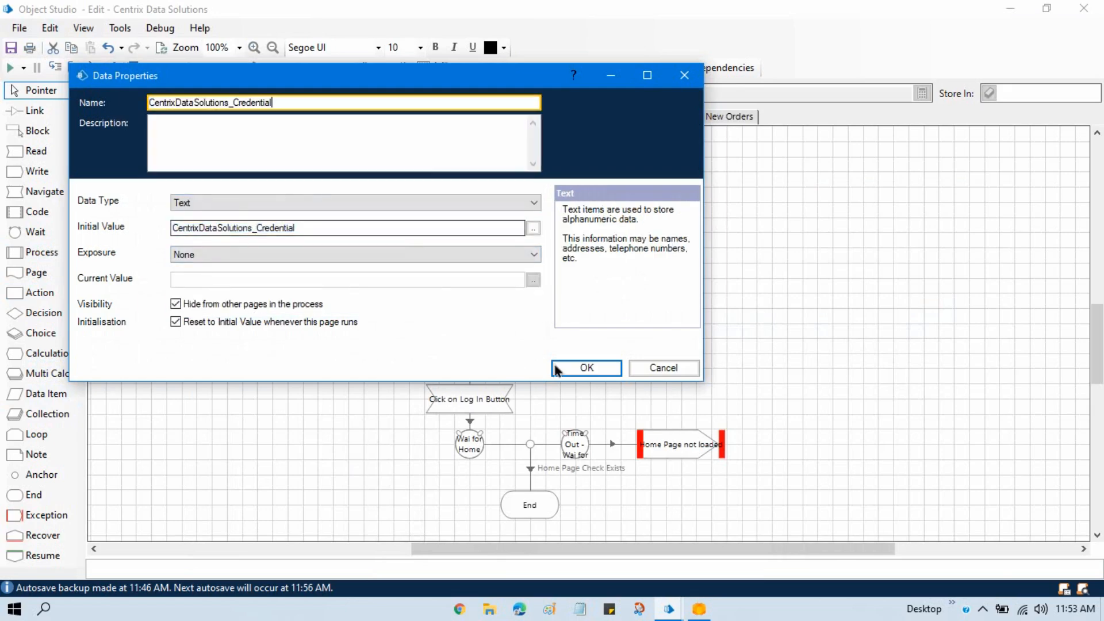
left_click(588, 368)
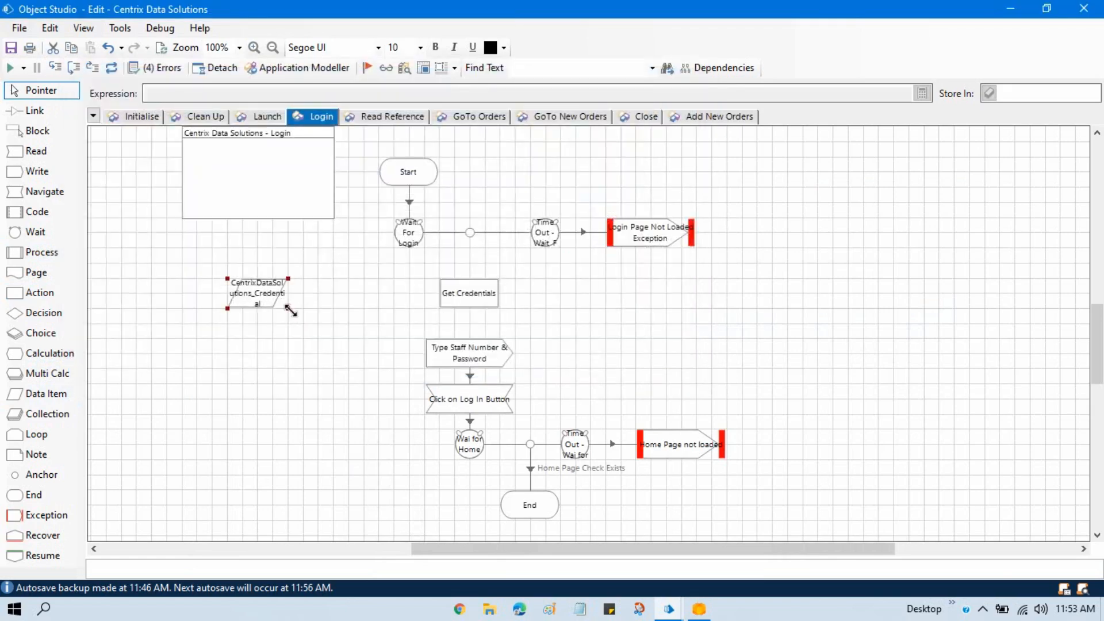
left_click_drag(288, 308, 334, 309)
left_click(294, 359)
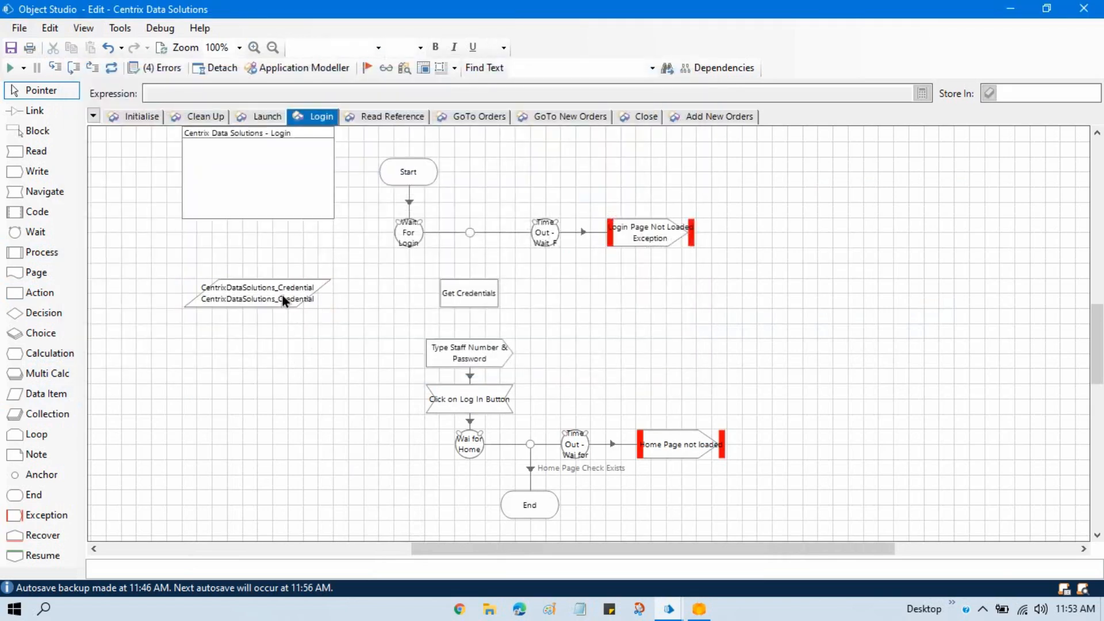
- Link the Wait For Login check to Get Credentials, and Get Credentials to Type Staff Number & Password
left_click(33, 112)
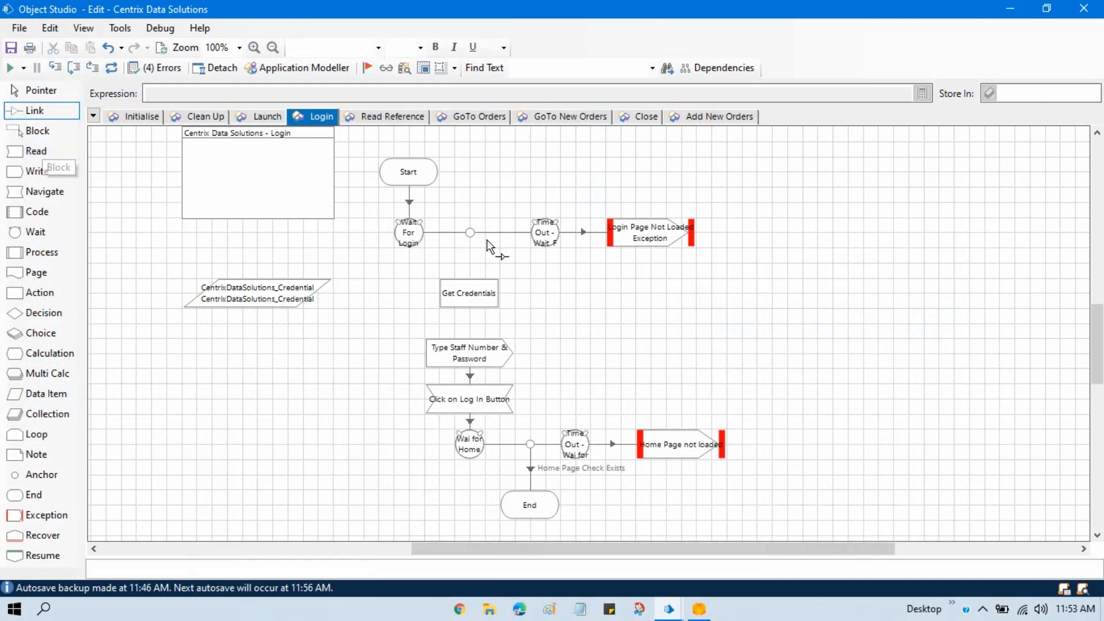
left_click_drag(470, 233, 467, 361)
left_click(36, 91)
- Set the Credentials Name input of the Get Credentials stage to the CentrixDataSolutions_Credential data item
double_click(490, 298)
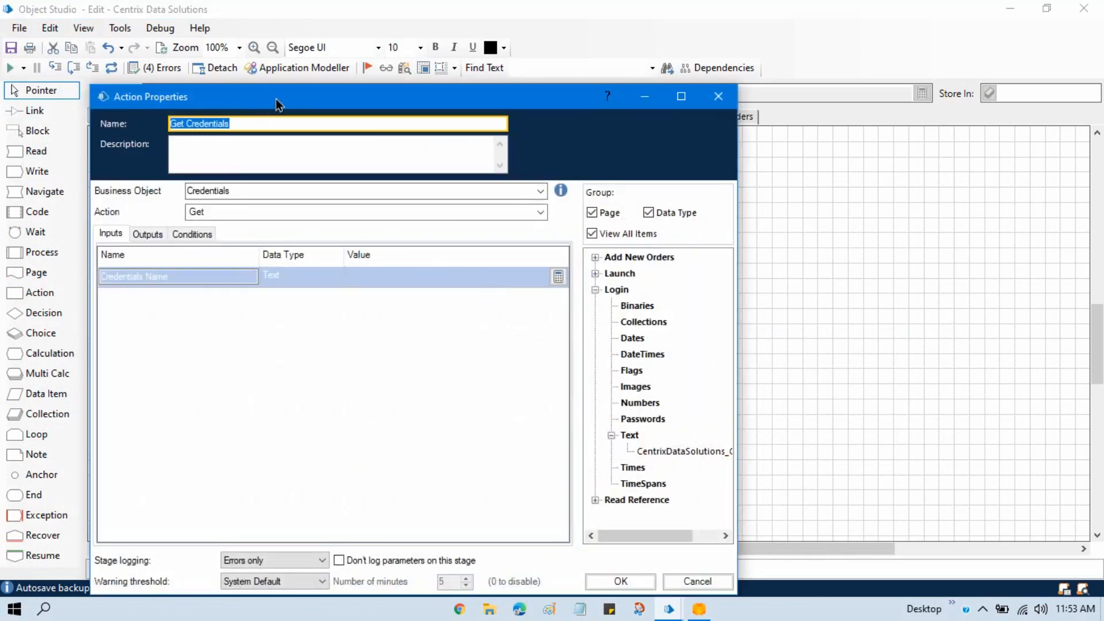
left_click_drag(276, 98, 297, 68)
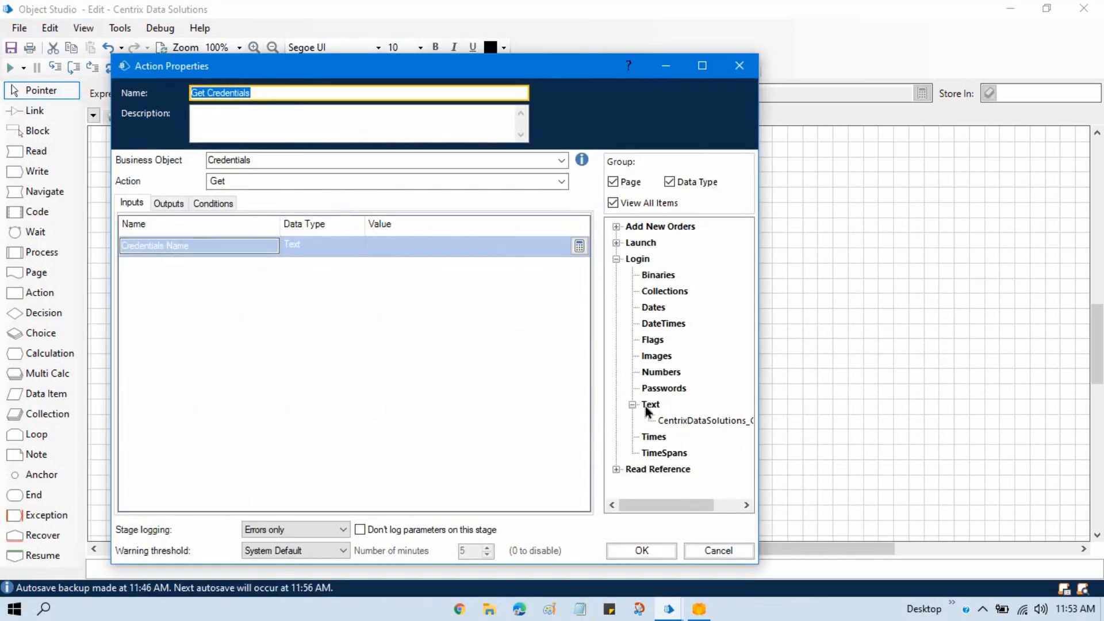
left_click_drag(678, 418, 406, 253)
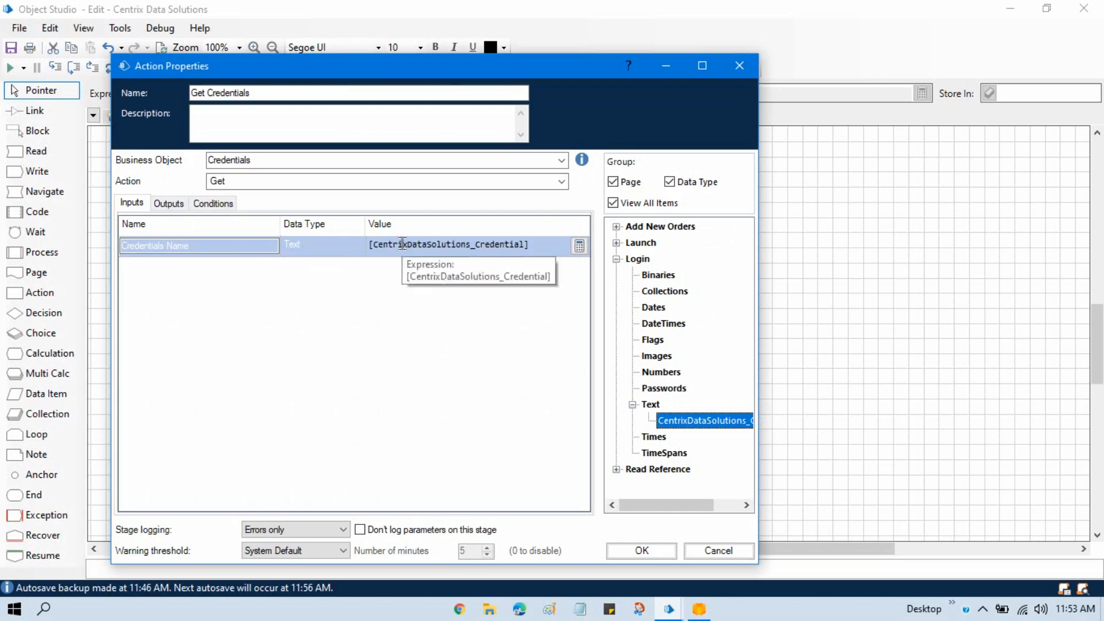
- Store the Get Credentials outputs in new Password and Username data items, and place both items beneath the CentrixDataSolutions_Credential data item
left_click(168, 203)
left_click(402, 245)
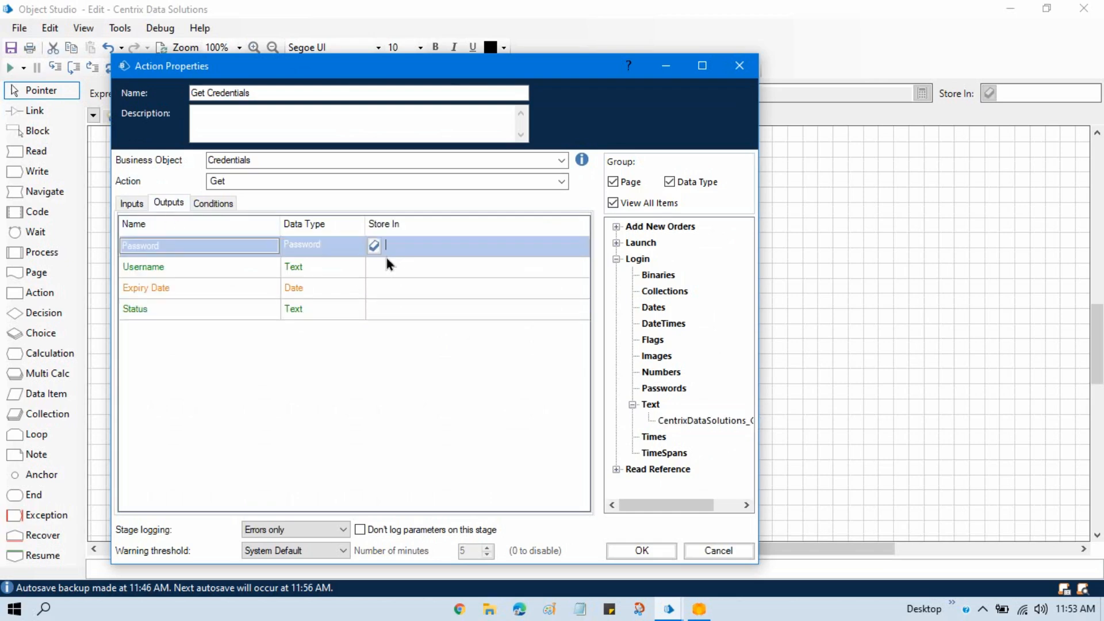
left_click(374, 245)
left_click(413, 283)
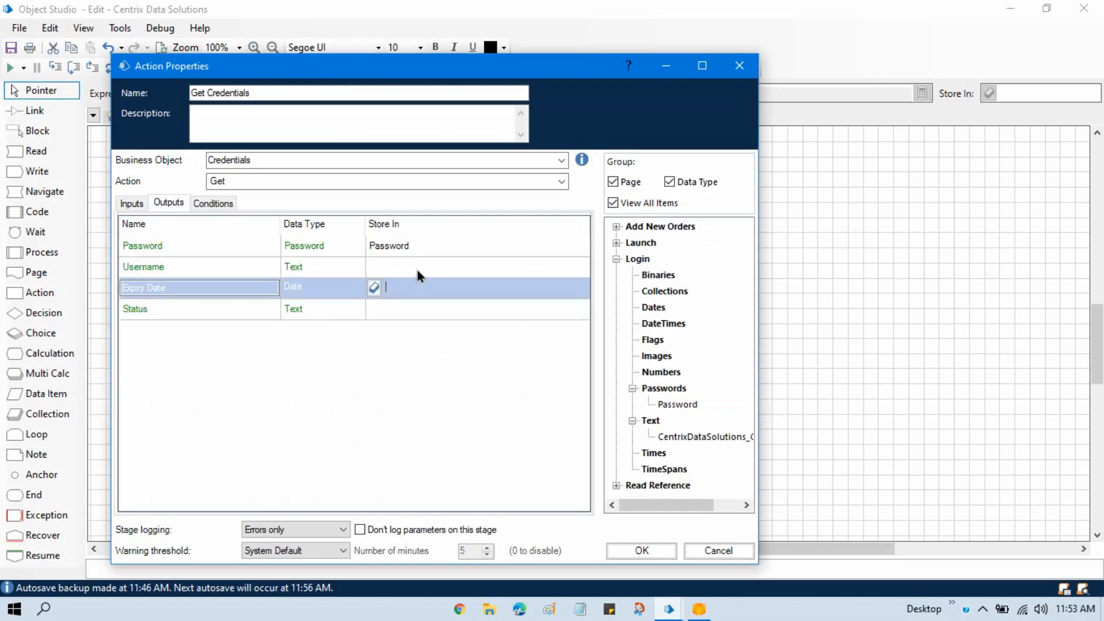
left_click(416, 267)
left_click(374, 267)
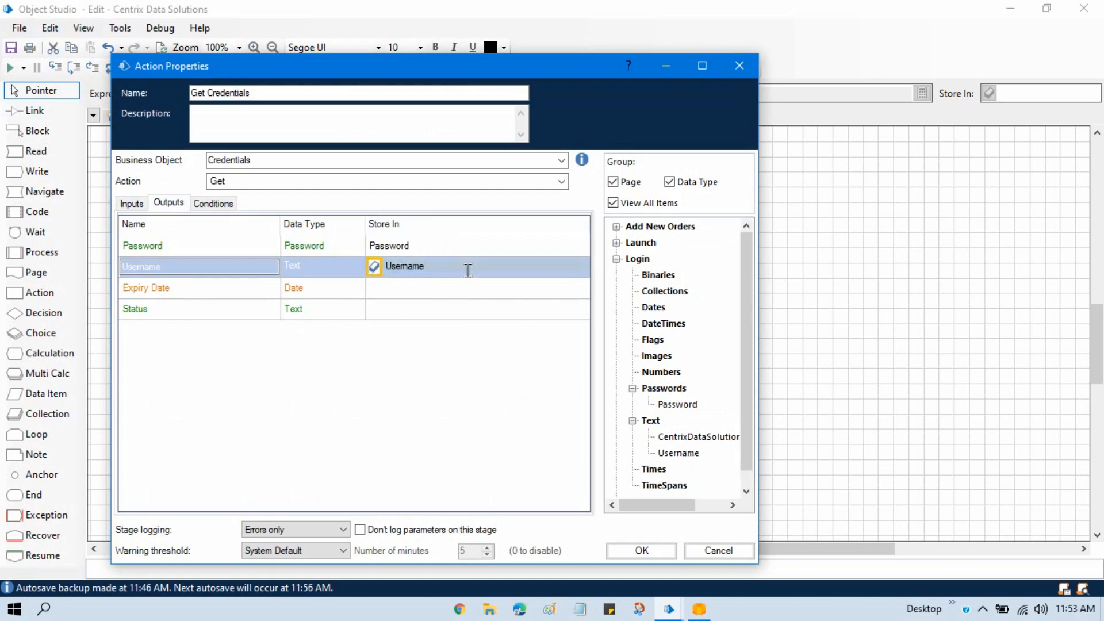
left_click(132, 204)
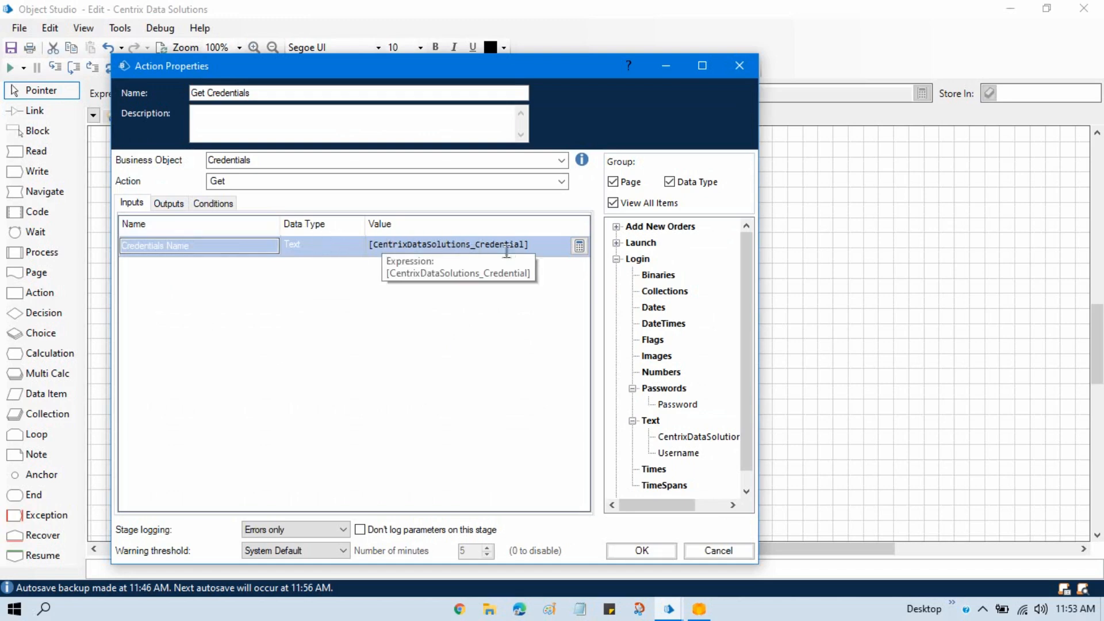
left_click(172, 202)
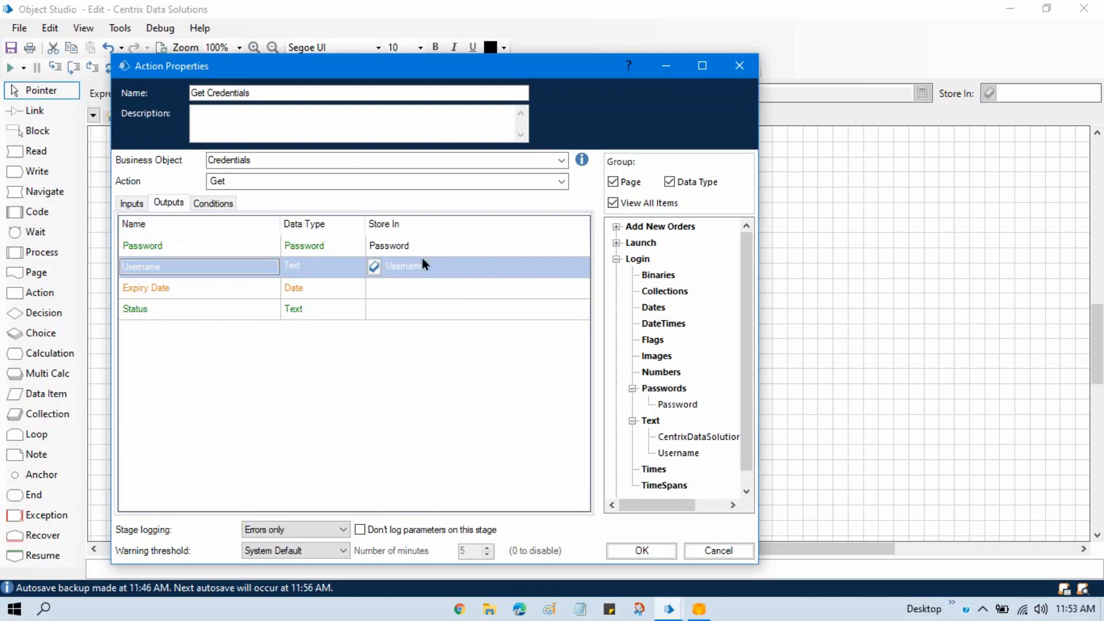
left_click(649, 555)
left_click_drag(524, 291, 190, 346)
left_click_drag(405, 294, 227, 388)
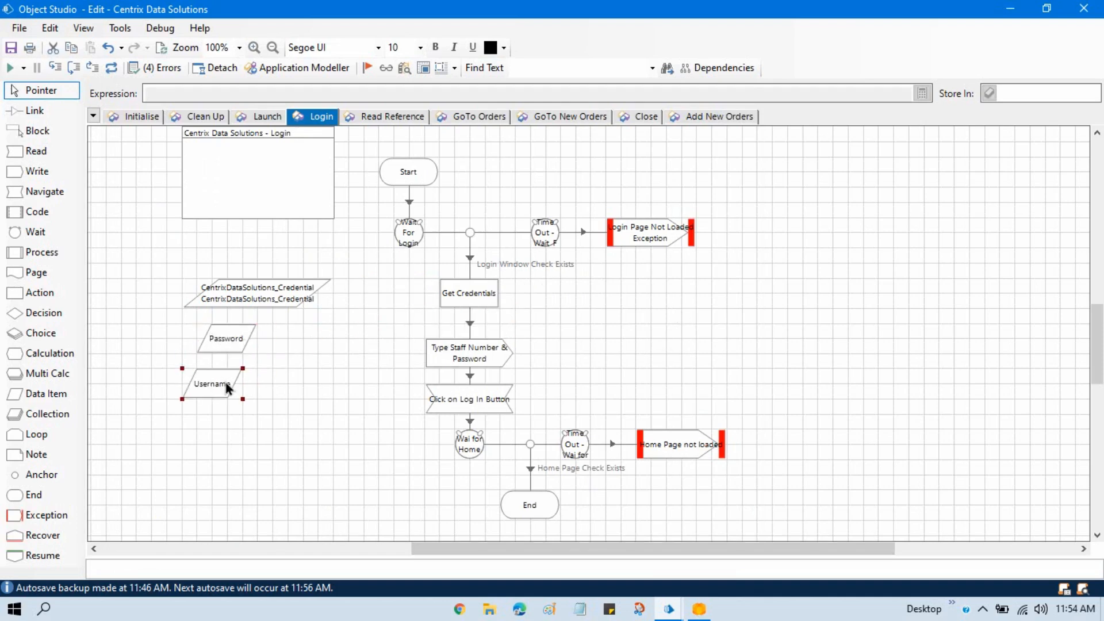
- Set the Type Staff Number & Password stage to write Username to the Staff Number textbox and Password to the Password Textbox
double_click(481, 360)
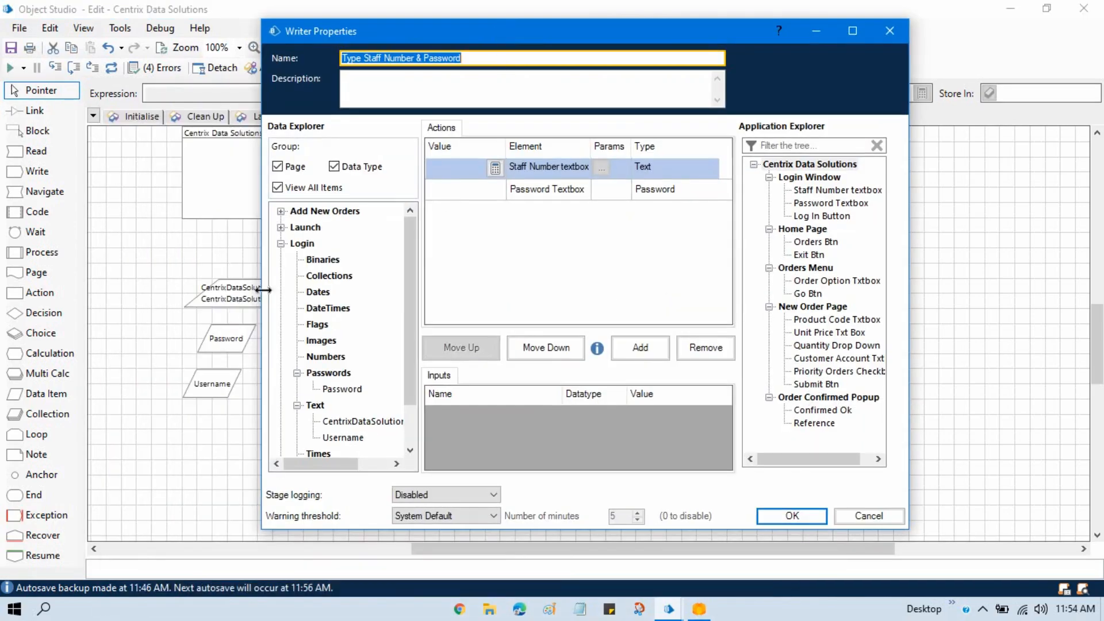
left_click_drag(349, 440, 522, 255)
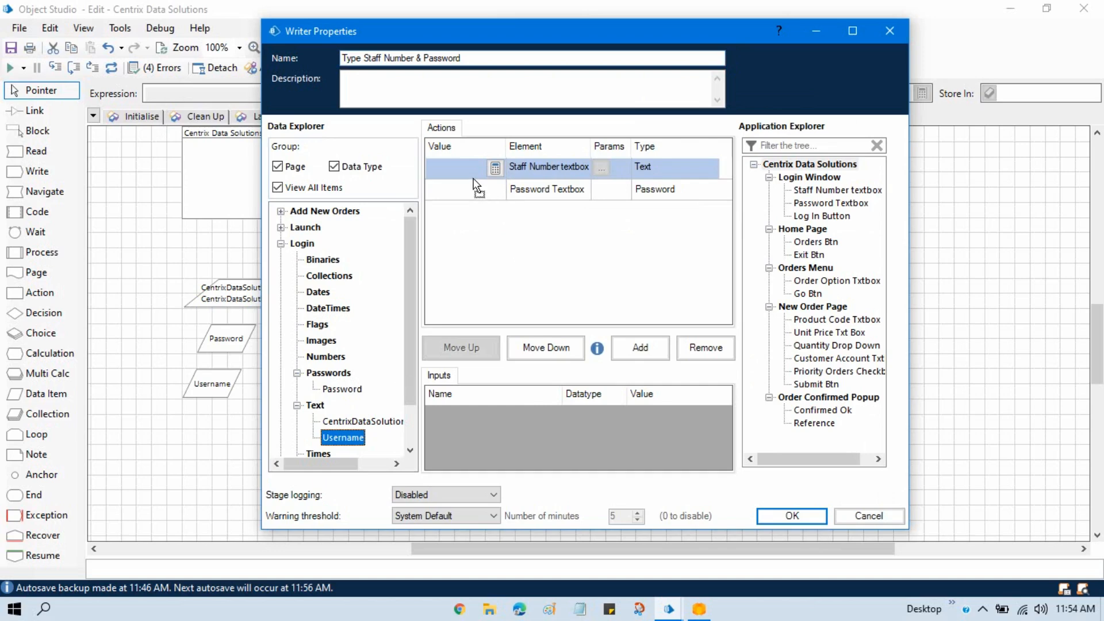
left_click_drag(460, 170, 460, 170)
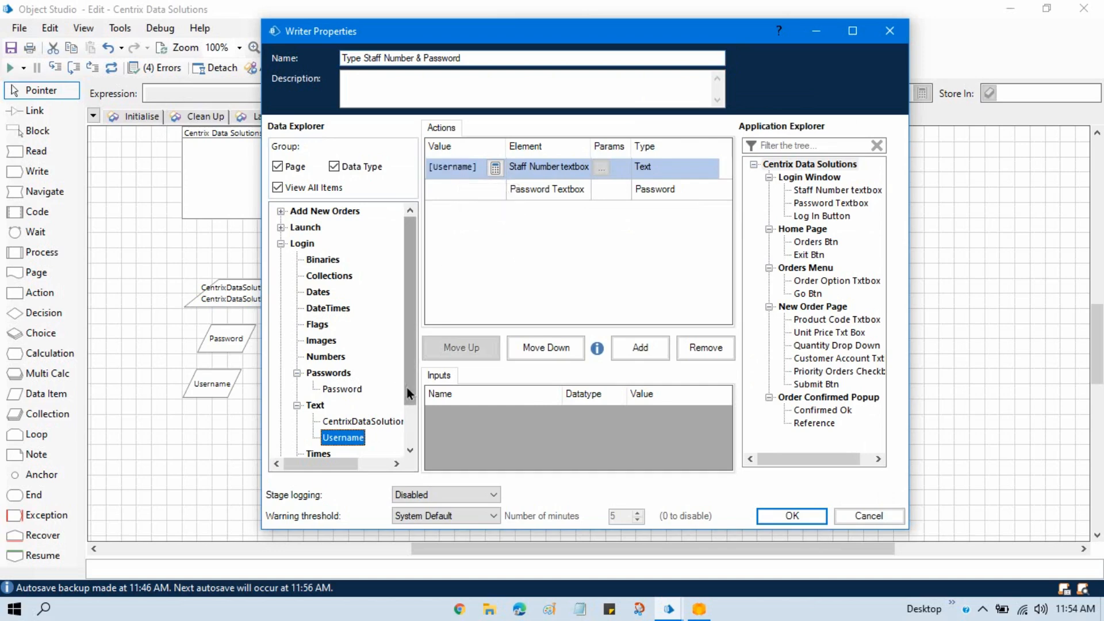
left_click_drag(356, 390, 455, 190)
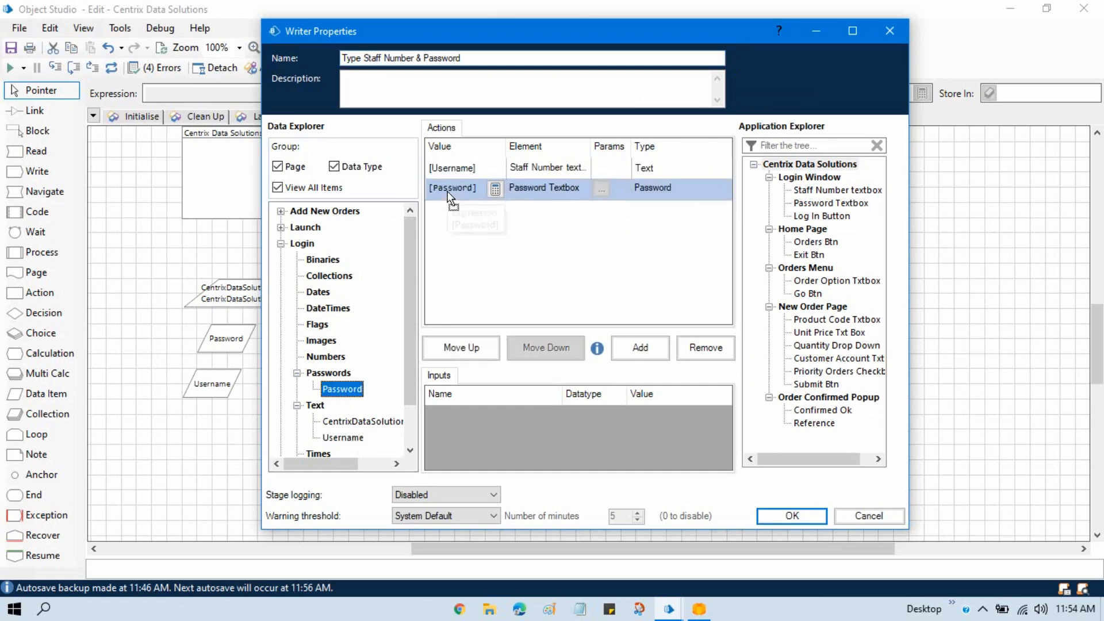
left_click(790, 514)
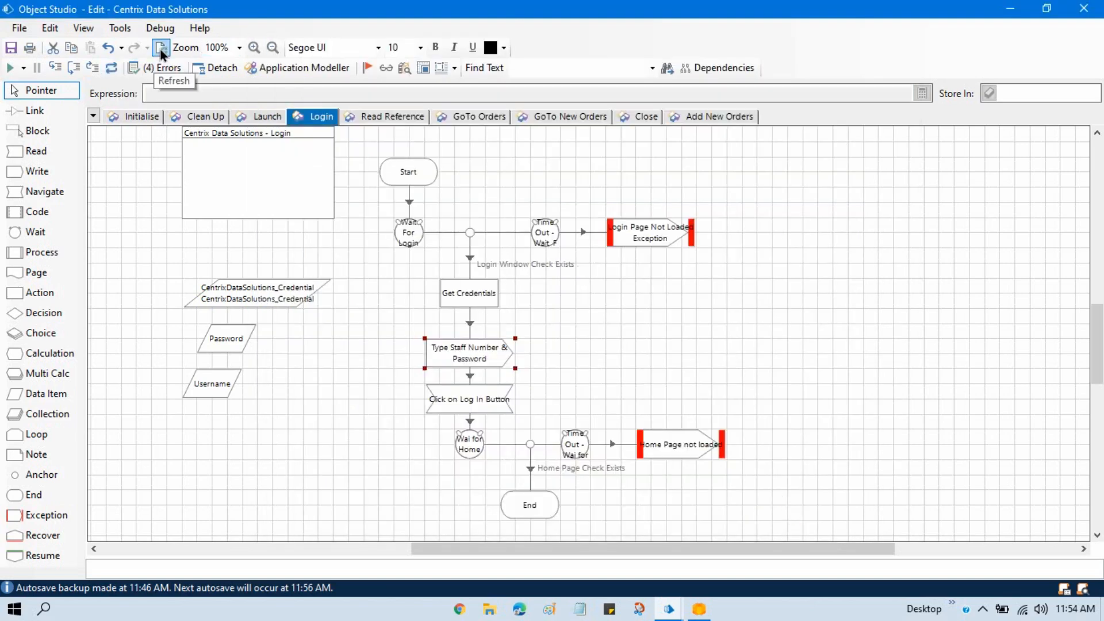
- Close the running Centrix application, relaunch it from Object Studio, and arrange its login window beside the restored studio window
left_click(710, 618)
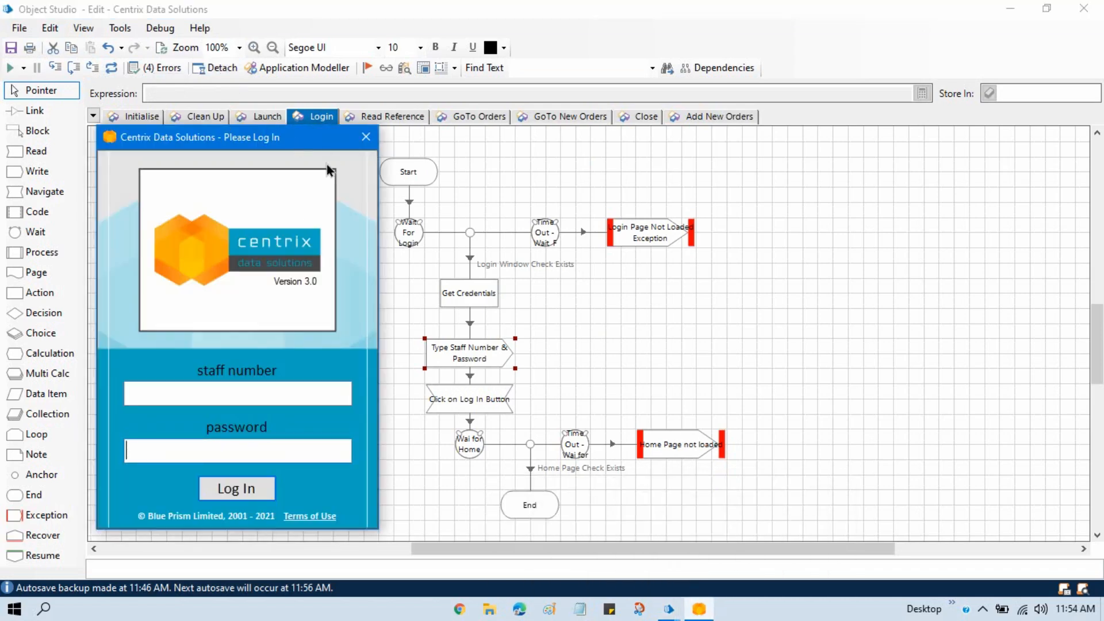
left_click(373, 143)
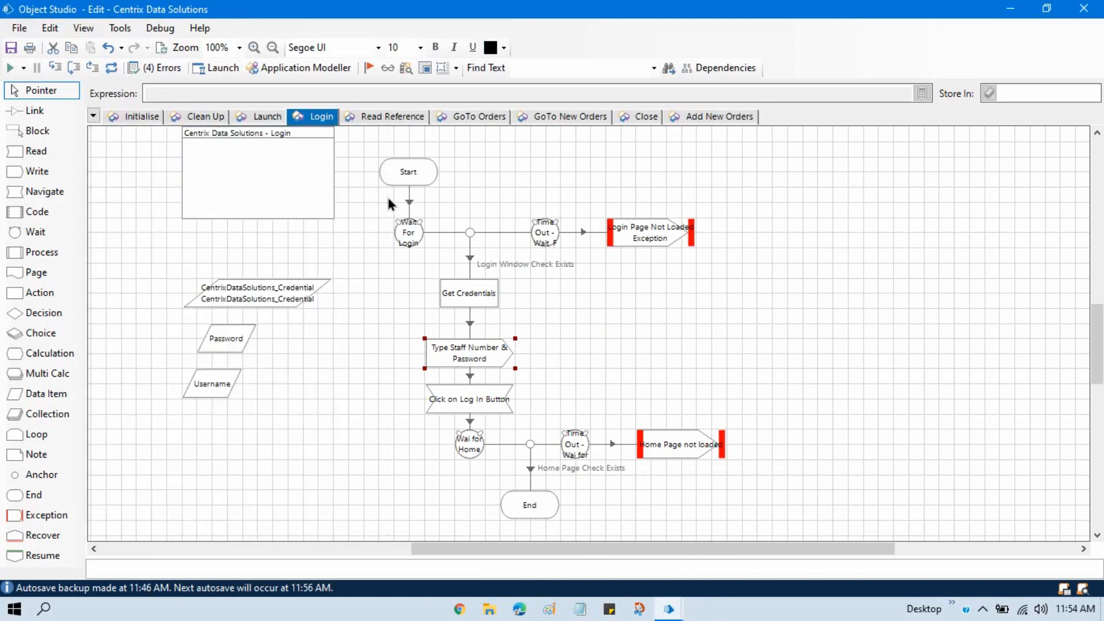
left_click(215, 68)
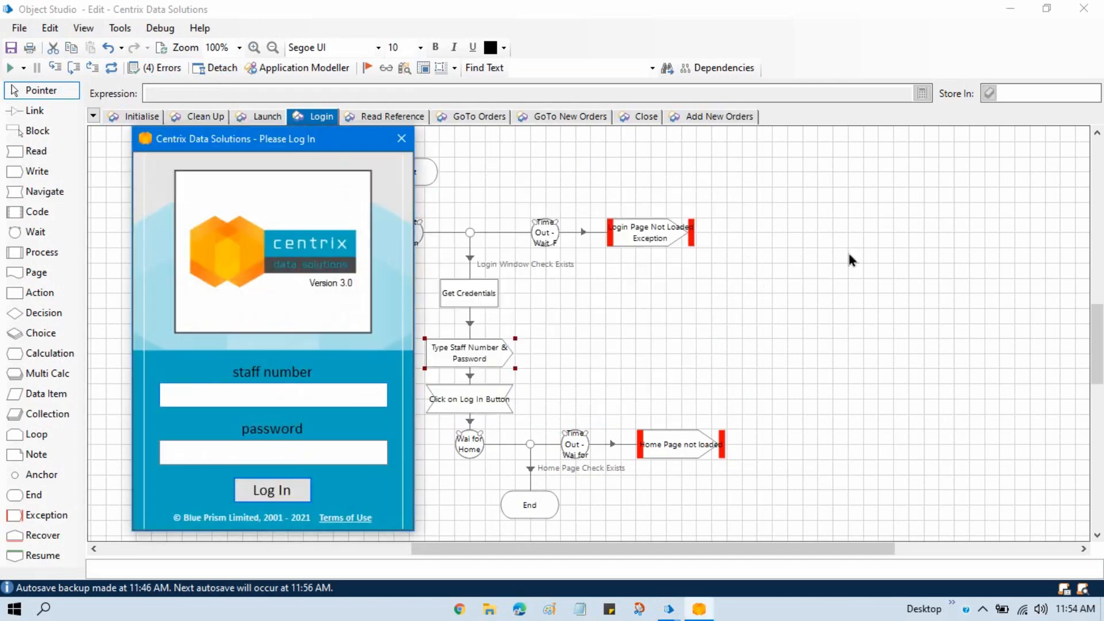
left_click(802, 264)
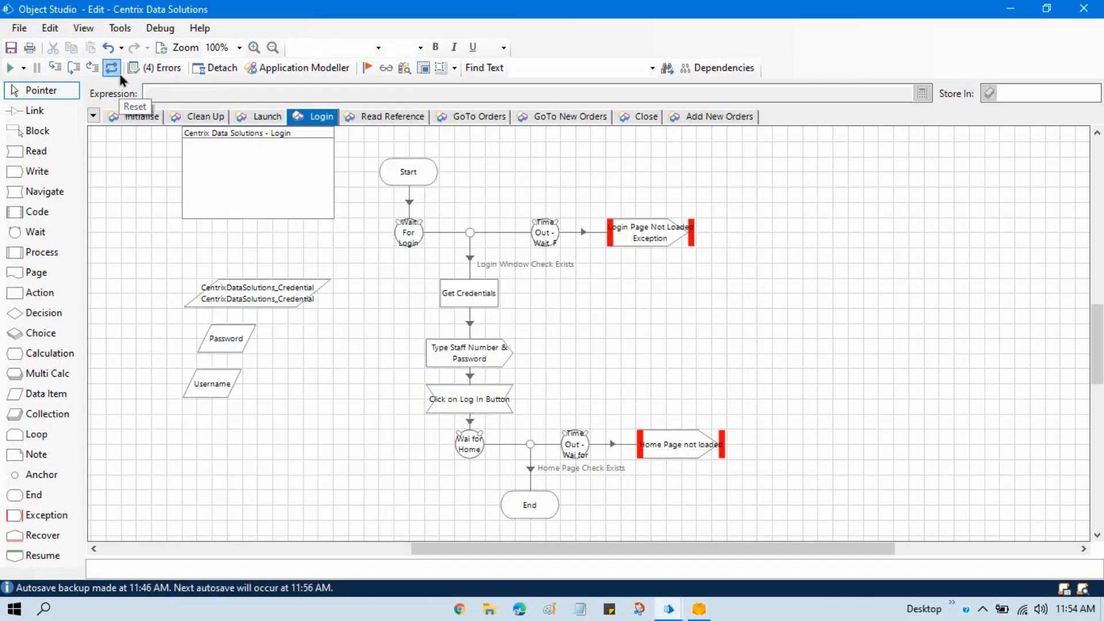
left_click(1042, 15)
left_click_drag(260, 144, 228, 69)
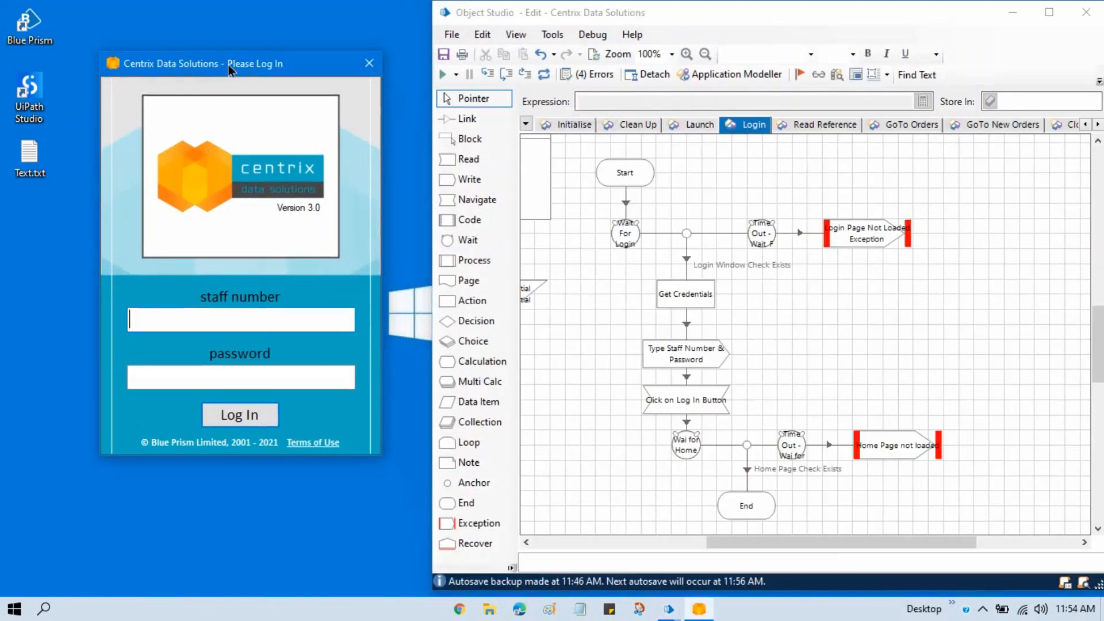
- Test the Login page by running it from the Get Credentials stage, dismiss the message, and reset the debug session
right_click(689, 300)
left_click(761, 547)
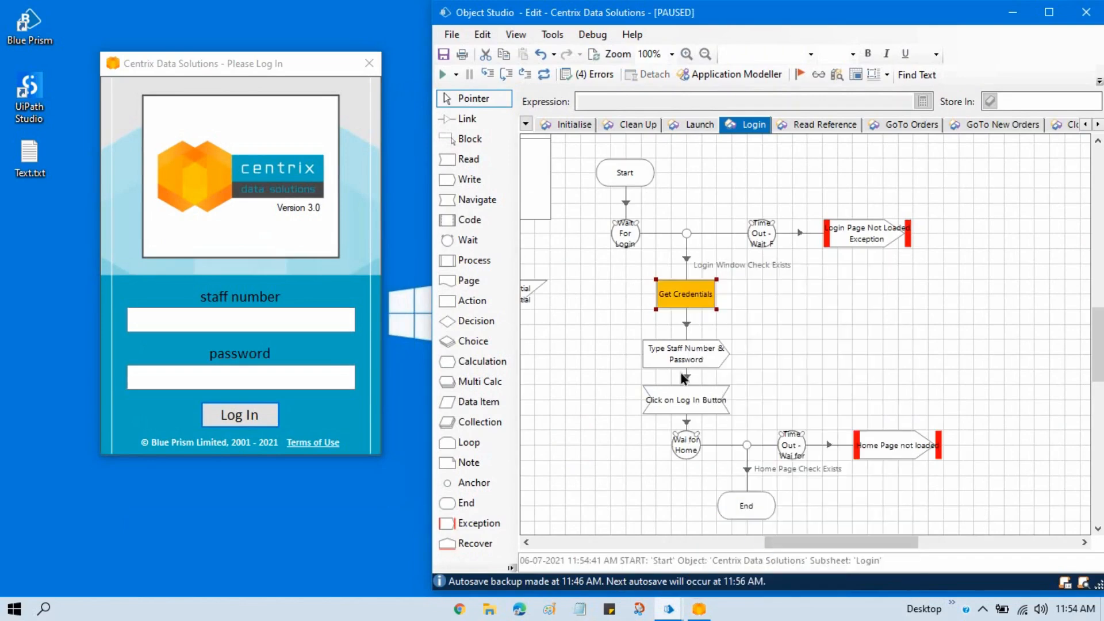
left_click(487, 74)
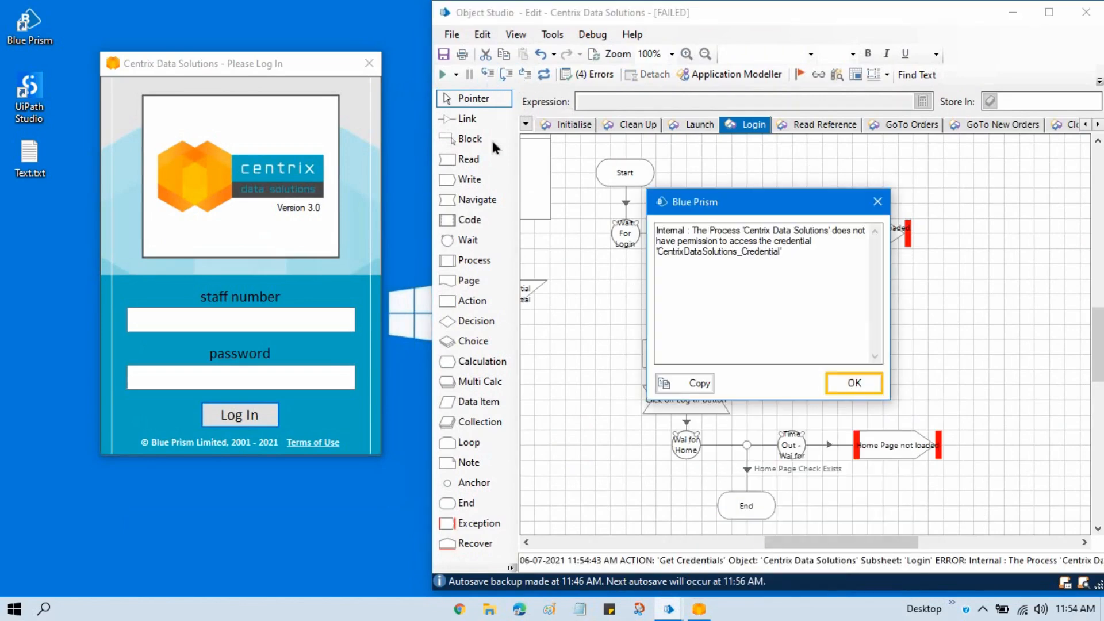
left_click_drag(750, 208, 670, 161)
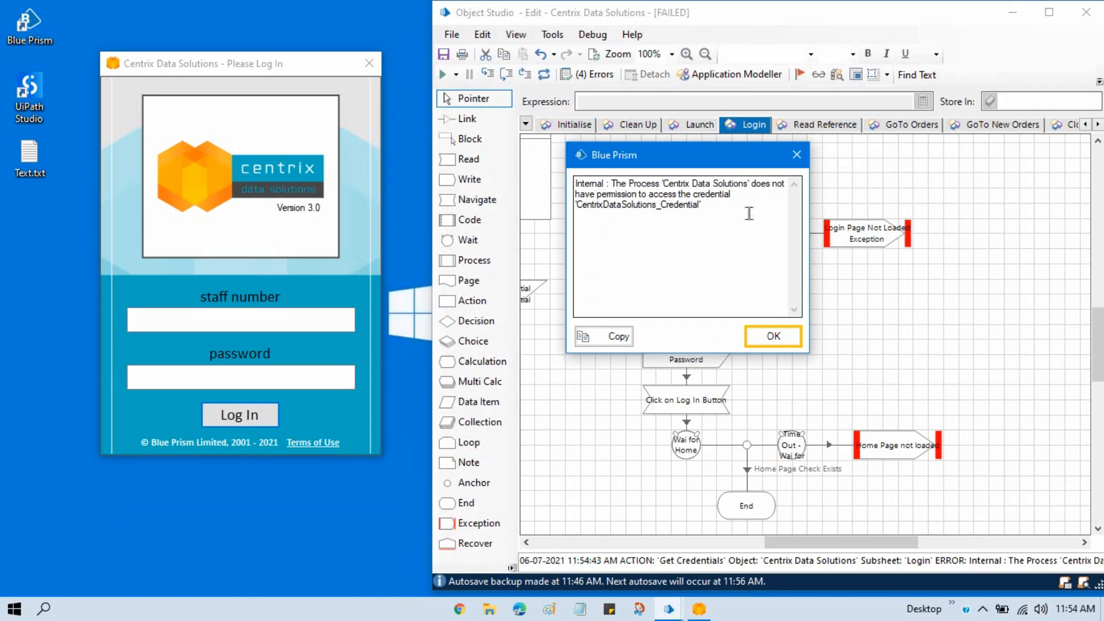
left_click_drag(729, 167, 731, 197)
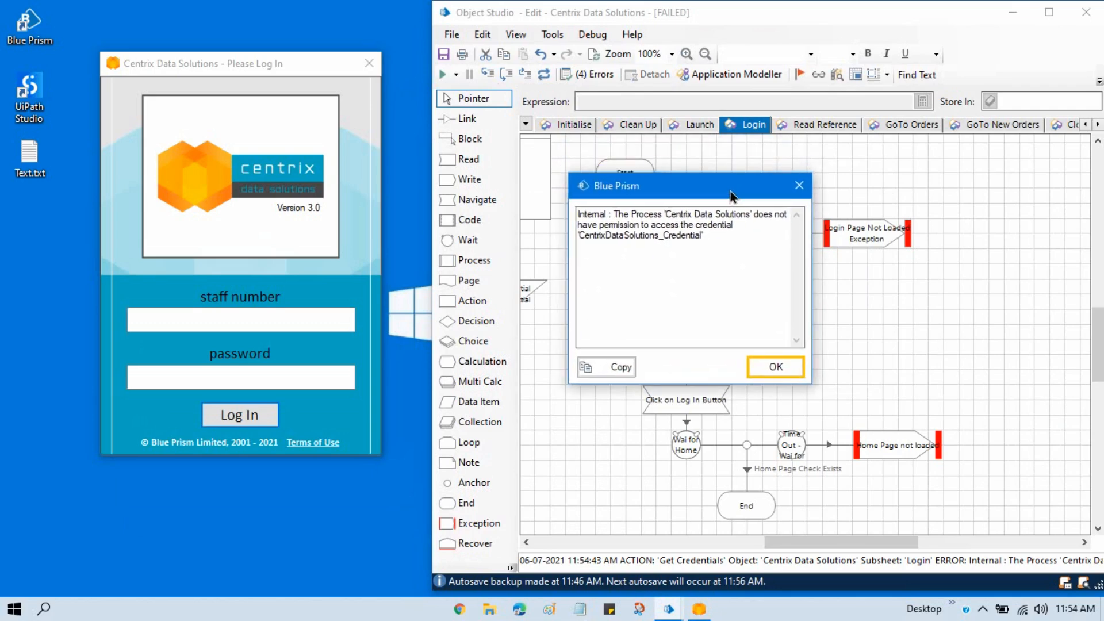
left_click(778, 367)
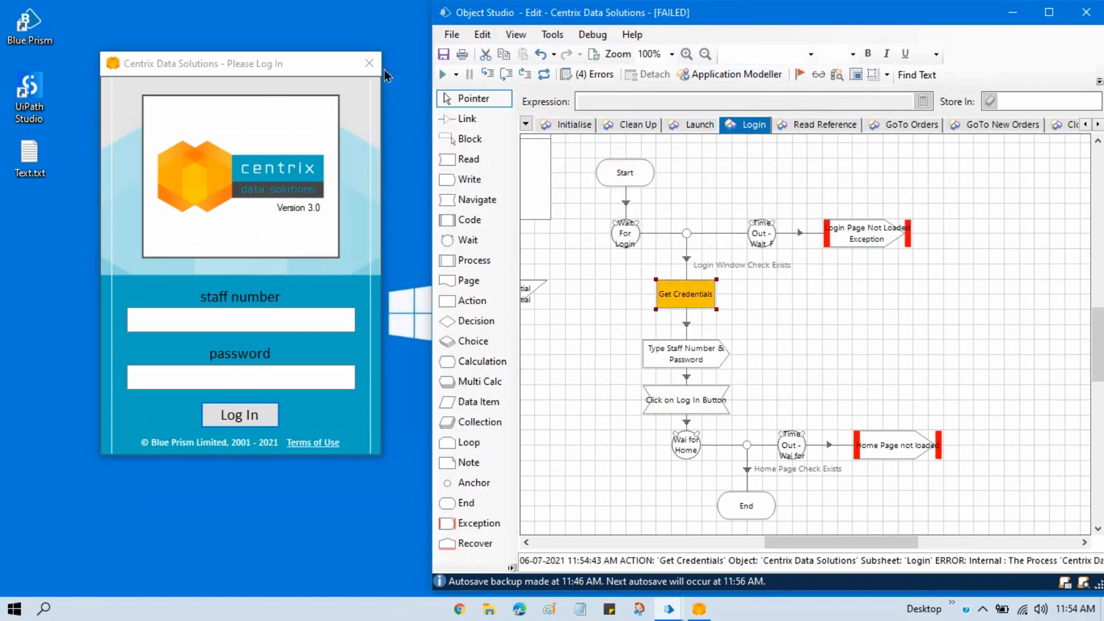
left_click(1052, 17)
left_click(111, 68)
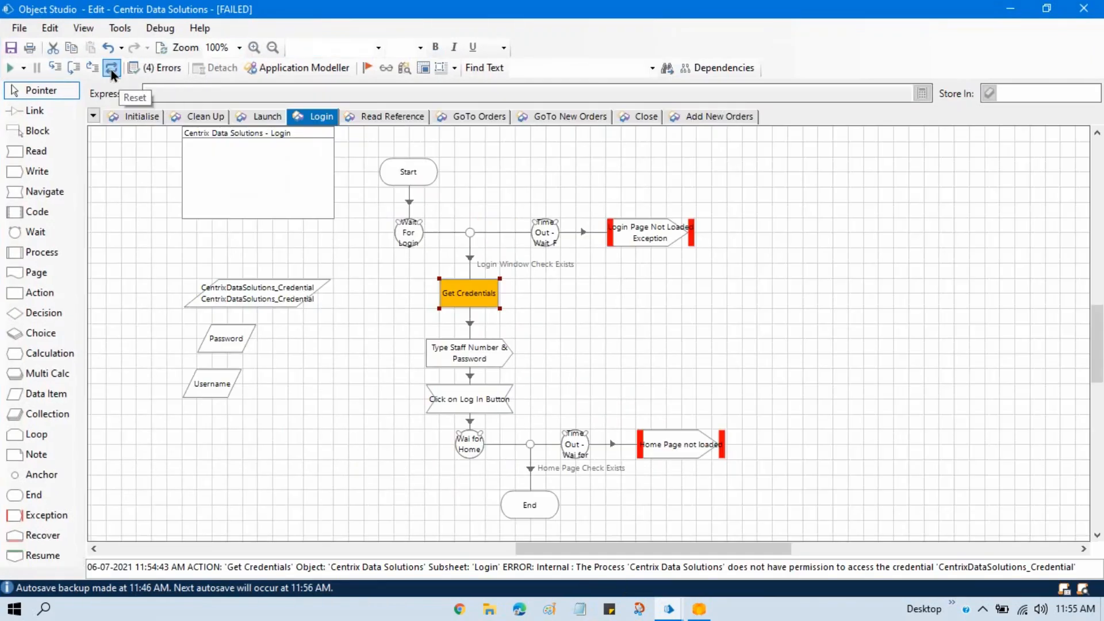
- Delete the Get Credentials stage and move the remaining stages from Type Staff Number & Password through End up to close the gap
left_click(478, 298)
key("Delete")
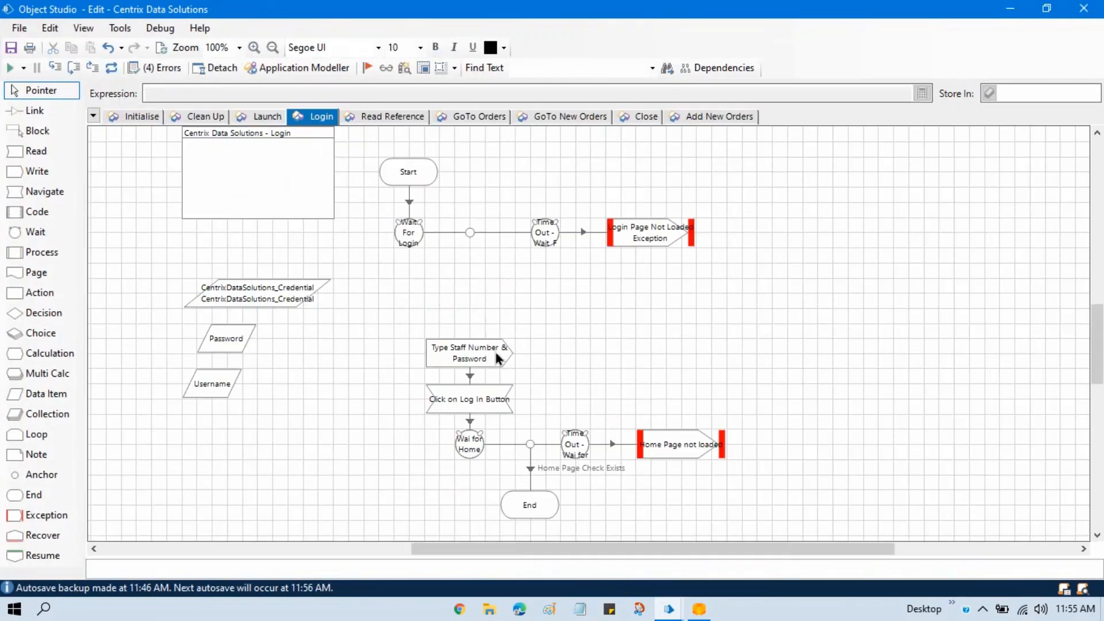
left_click_drag(400, 325, 717, 516)
left_click_drag(693, 448, 695, 372)
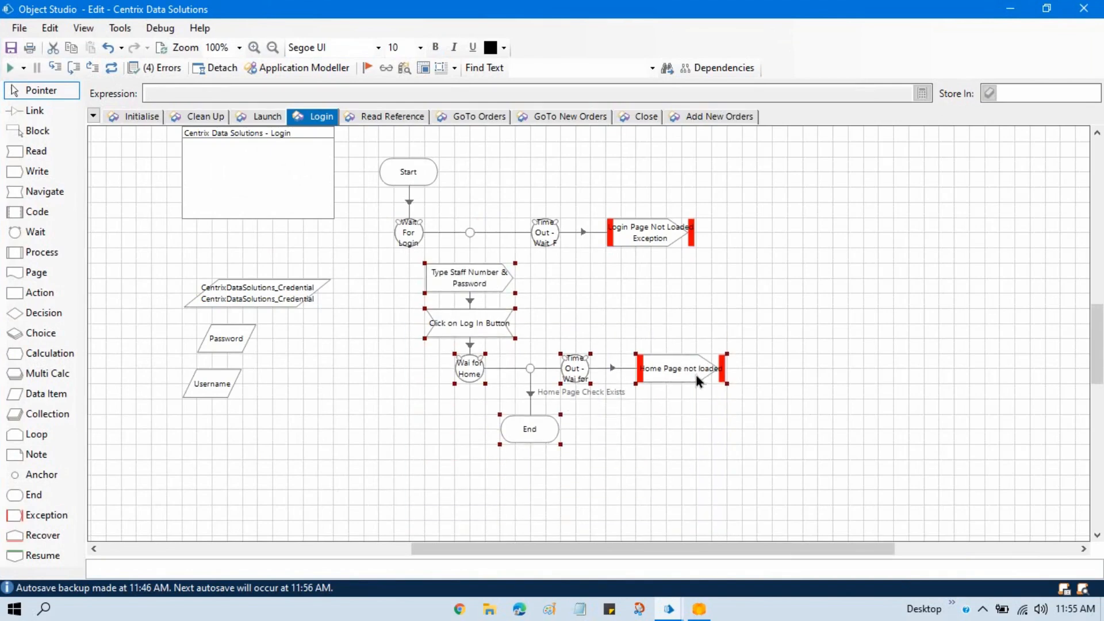
left_click(833, 407)
- Link the Login Window Check branch of the Wait For Login stage to Type Staff Number & Password
left_click(35, 111)
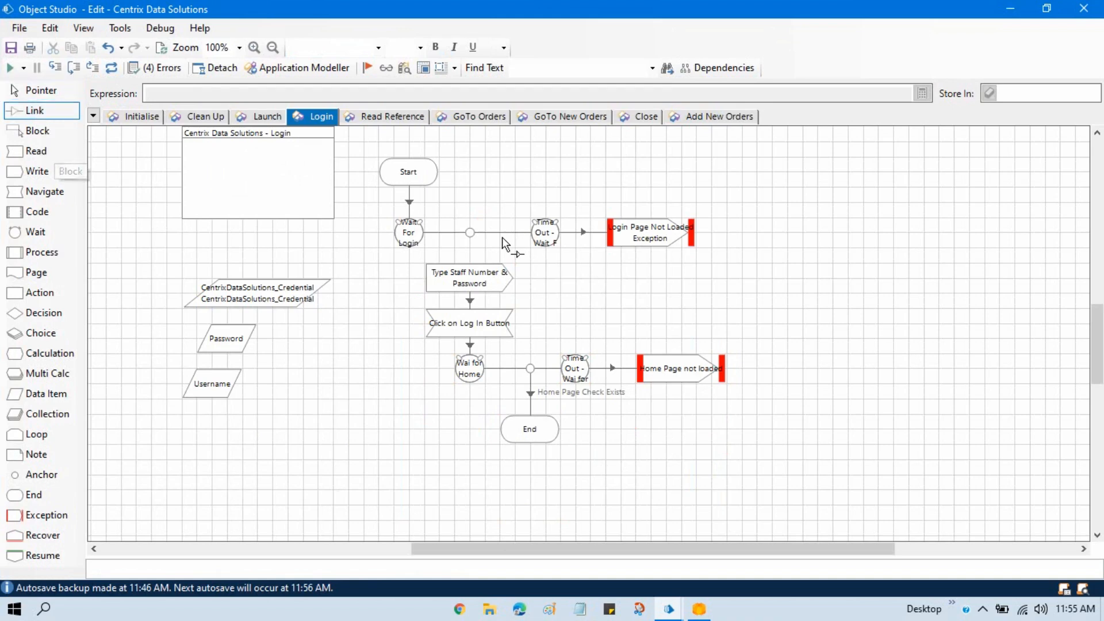
left_click_drag(470, 232, 473, 290)
left_click(40, 90)
- Add a Text input named Staff Number to the Login page's Start stage and store it in the Username data item
double_click(423, 178)
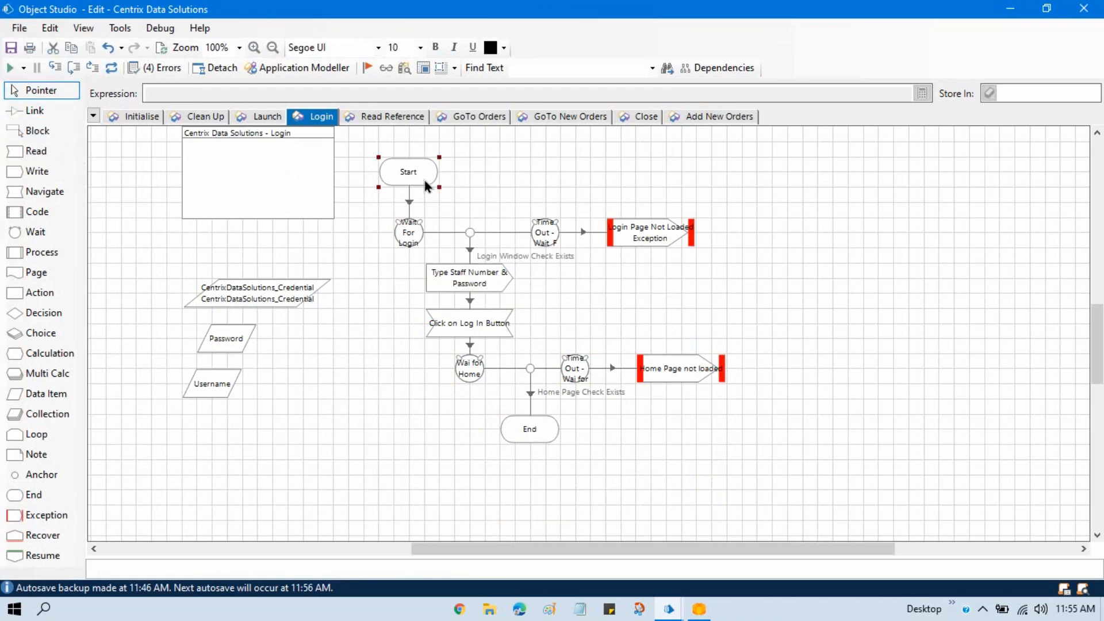
left_click_drag(195, 62, 472, 58)
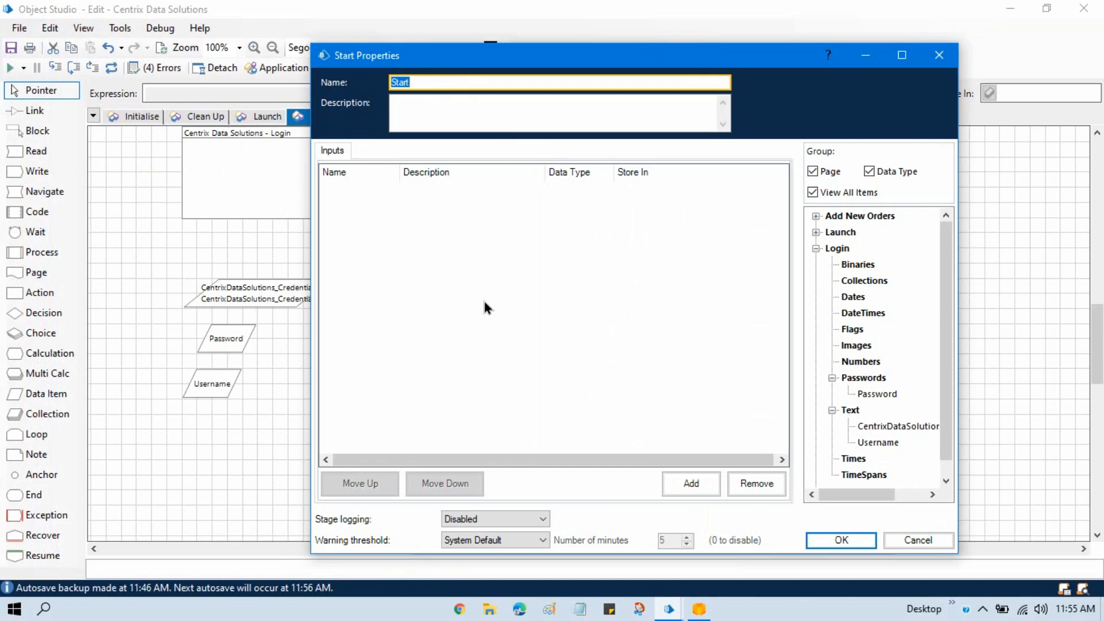
left_click(691, 483)
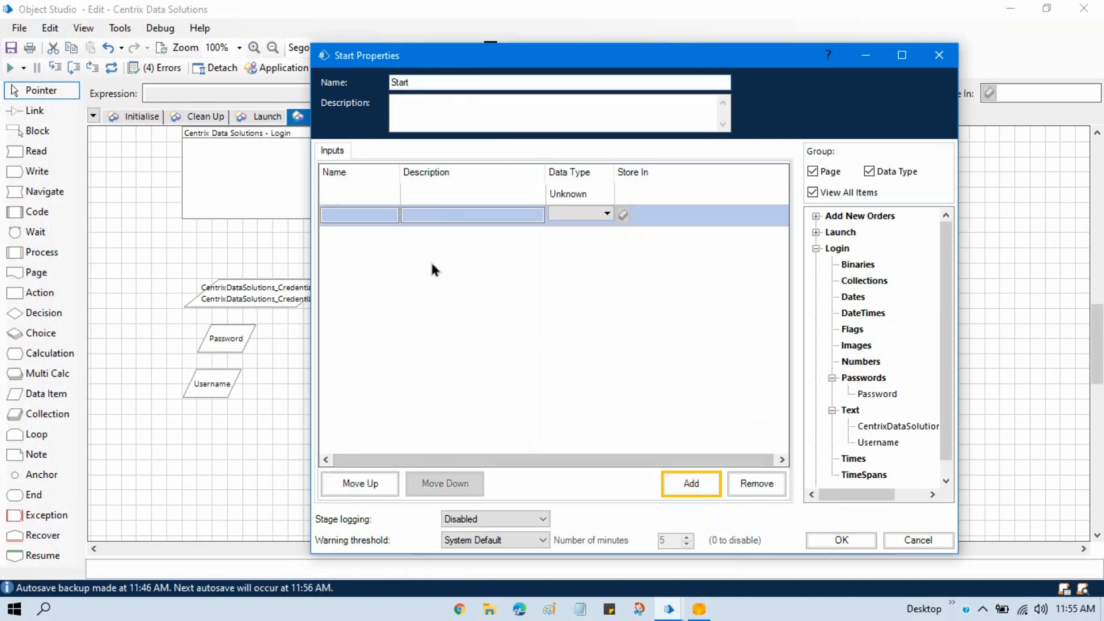
left_click(368, 193)
type("Us")
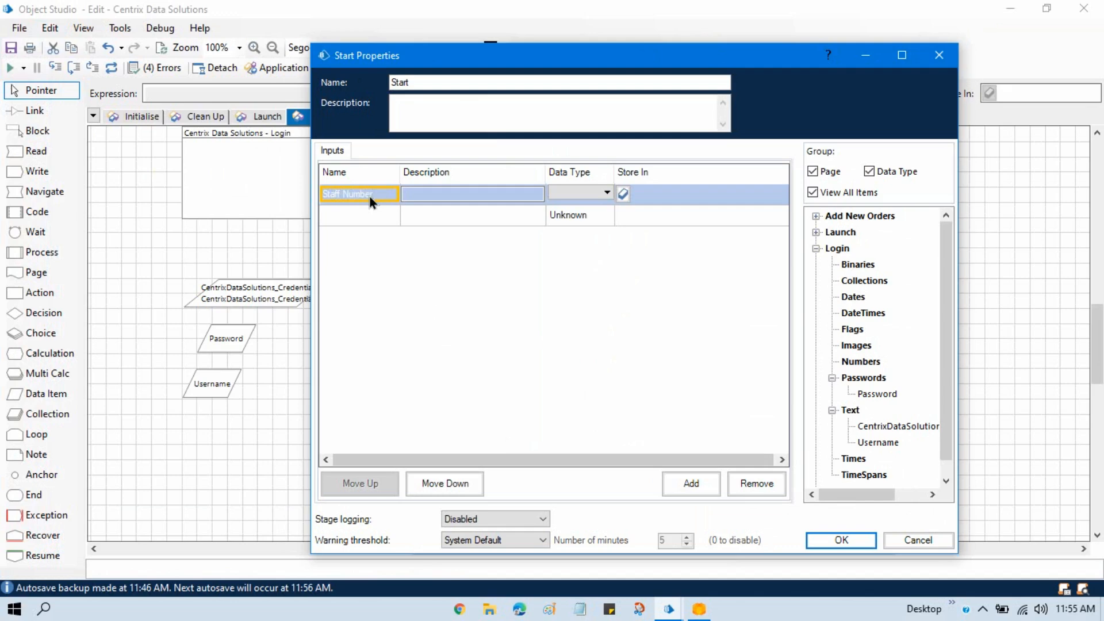
left_click(637, 194)
left_click_drag(888, 444, 670, 201)
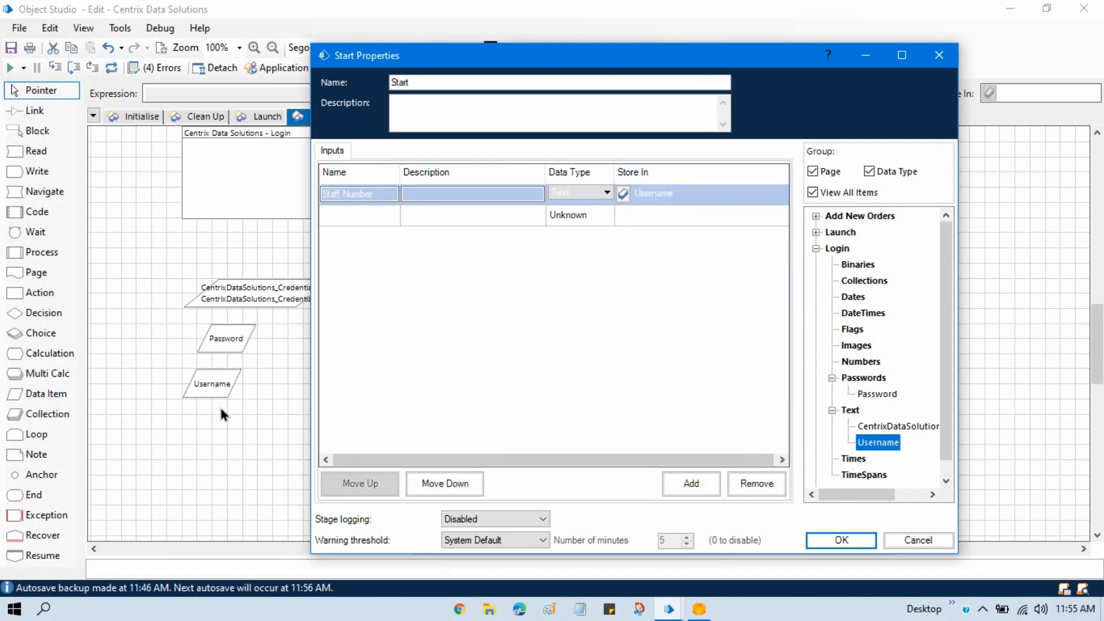
- Add a second Start input named Password with the Password data type and store it in the Password data item
left_click(361, 215)
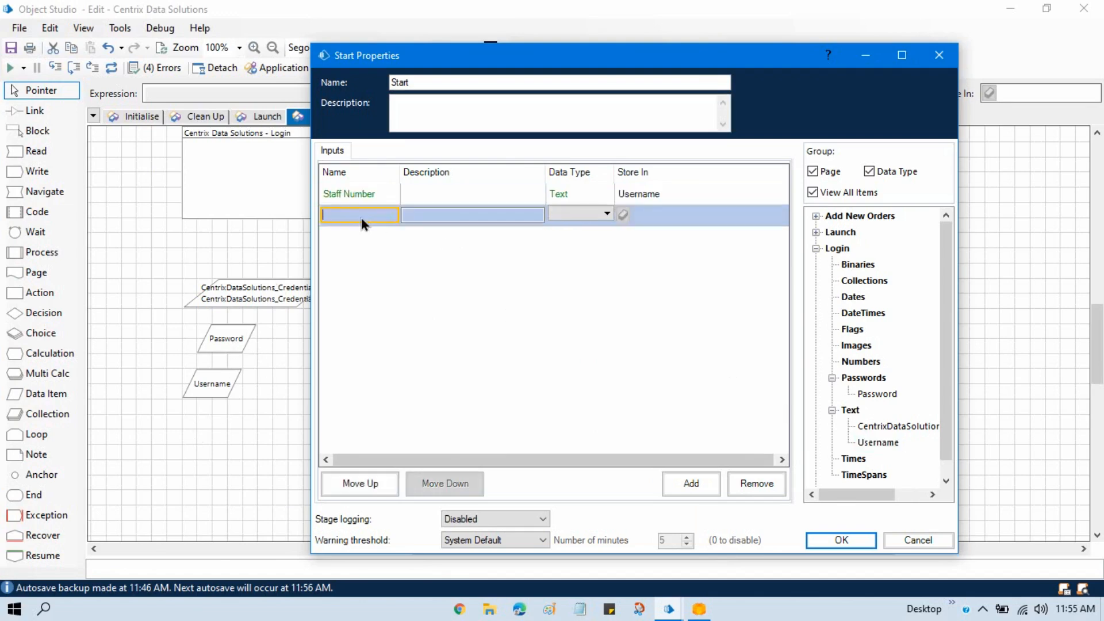
type("Password")
left_click(575, 214)
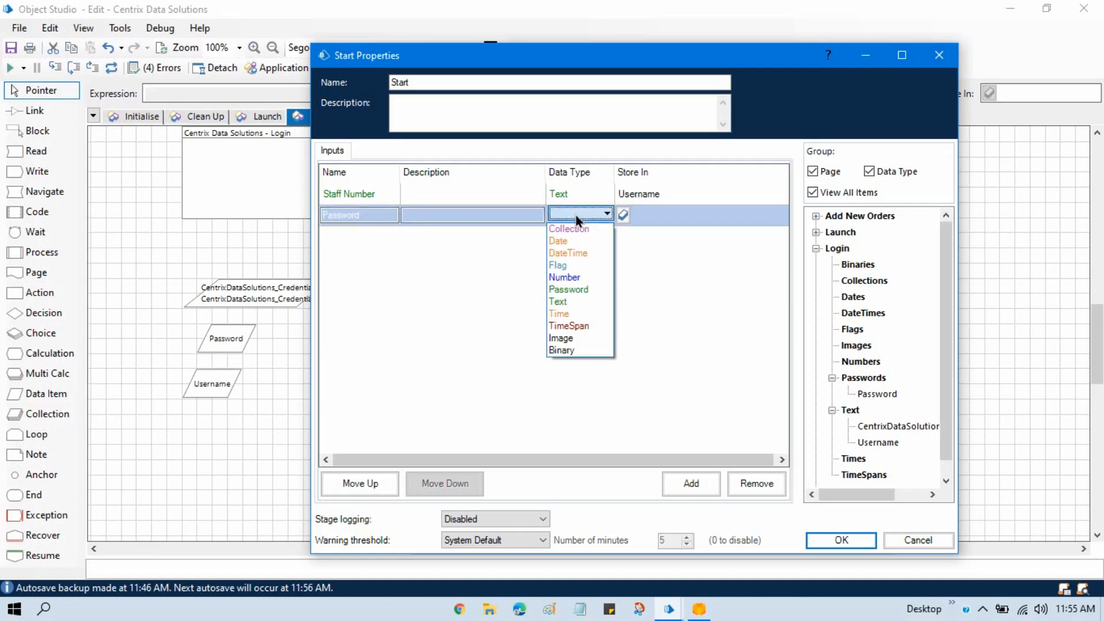
key("Tab")
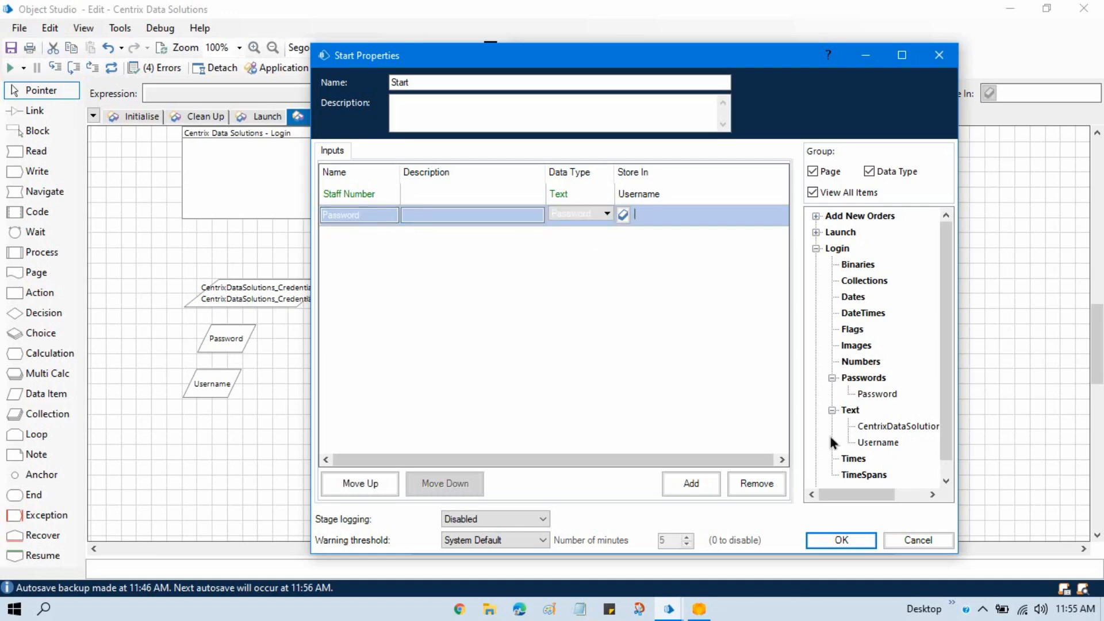
left_click(877, 394)
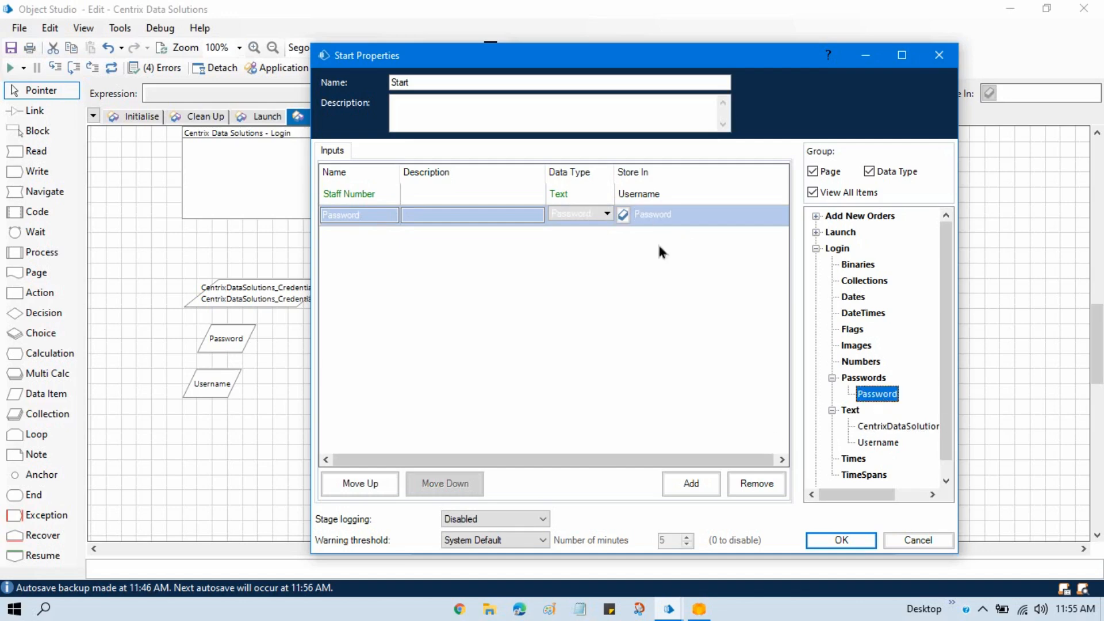
left_click(830, 540)
left_click(779, 333)
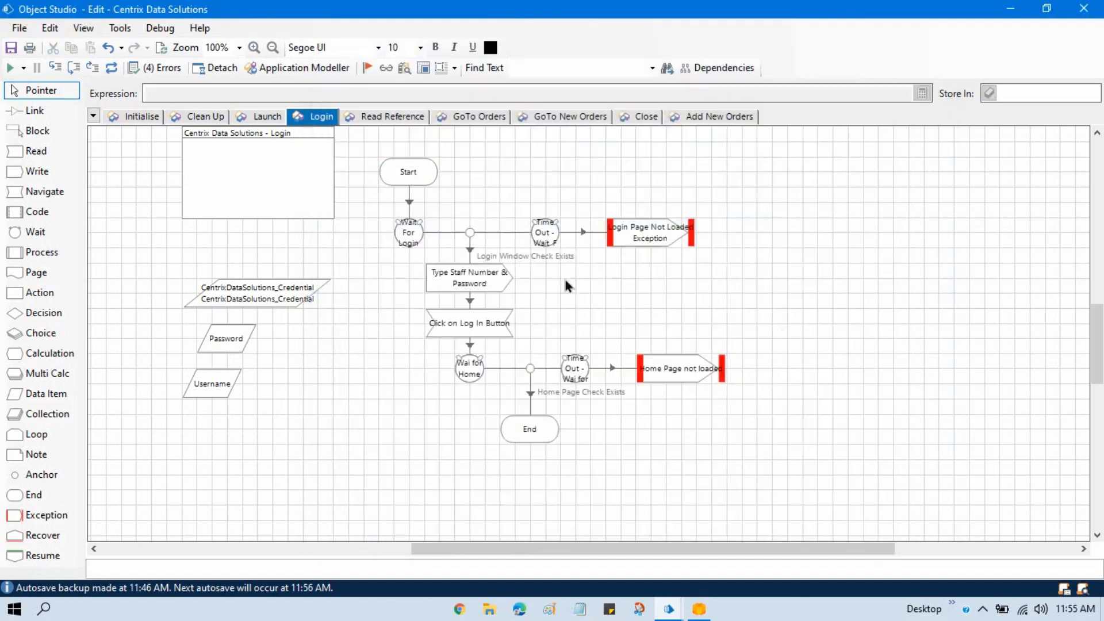
- Check the Type Staff Number & Password values, delete the CentrixDataSolutions_Credential data item, and reposition the Password and Username items
double_click(483, 280)
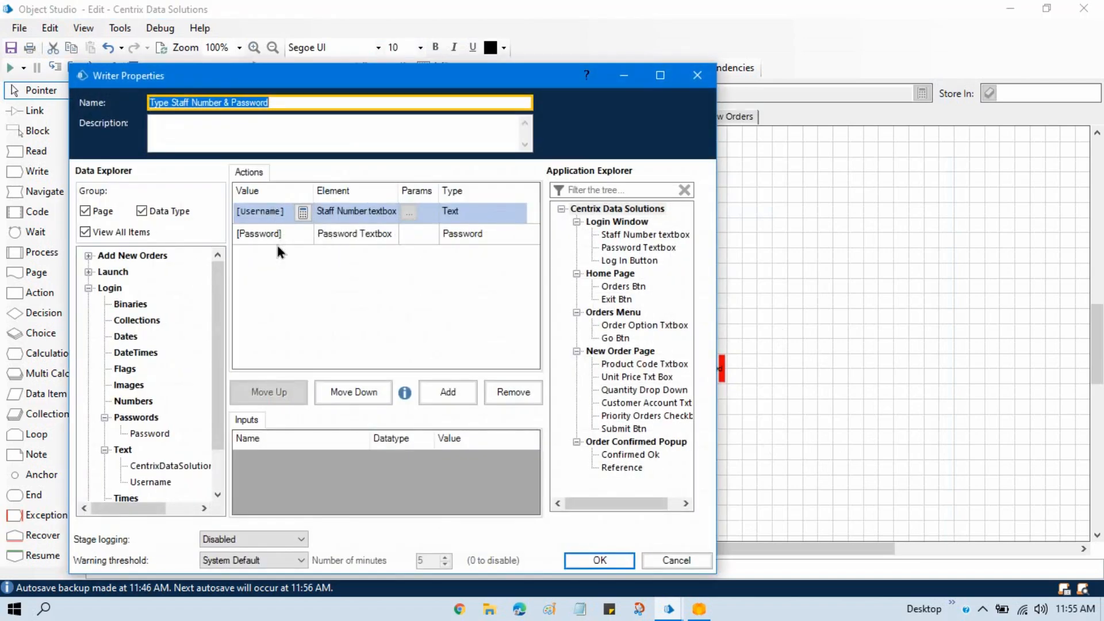
left_click(620, 561)
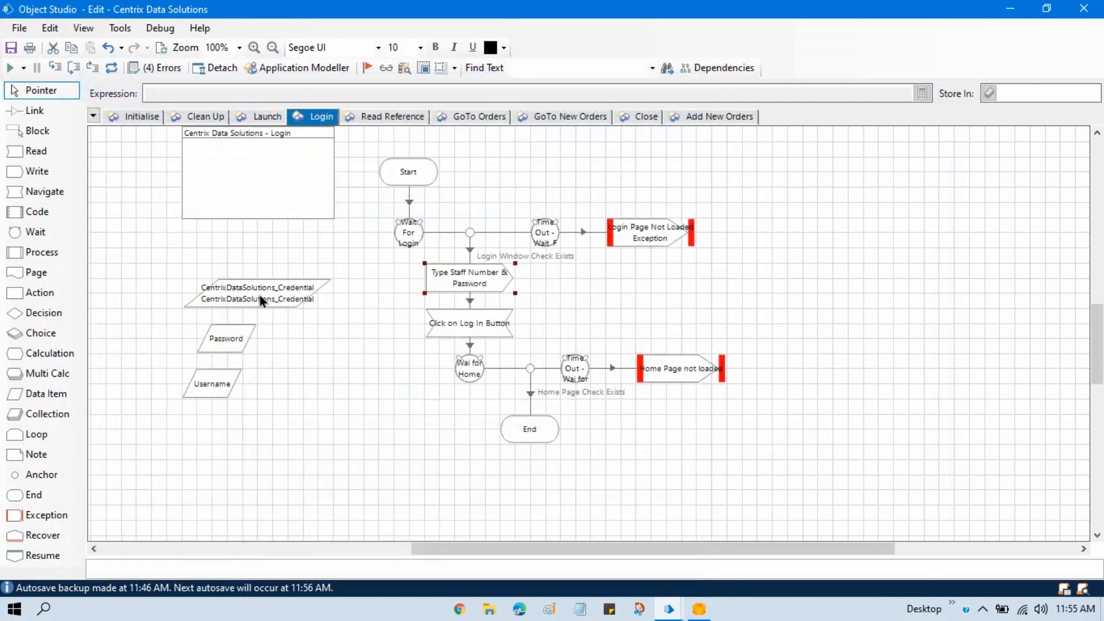
key("Delete")
left_click_drag(176, 316, 244, 369)
left_click(910, 275)
- Save the Centrix Data Solutions object with the edit summary "Saved" and close Object Studio
key("ctrl+s")
type("Saved")
left_click(619, 404)
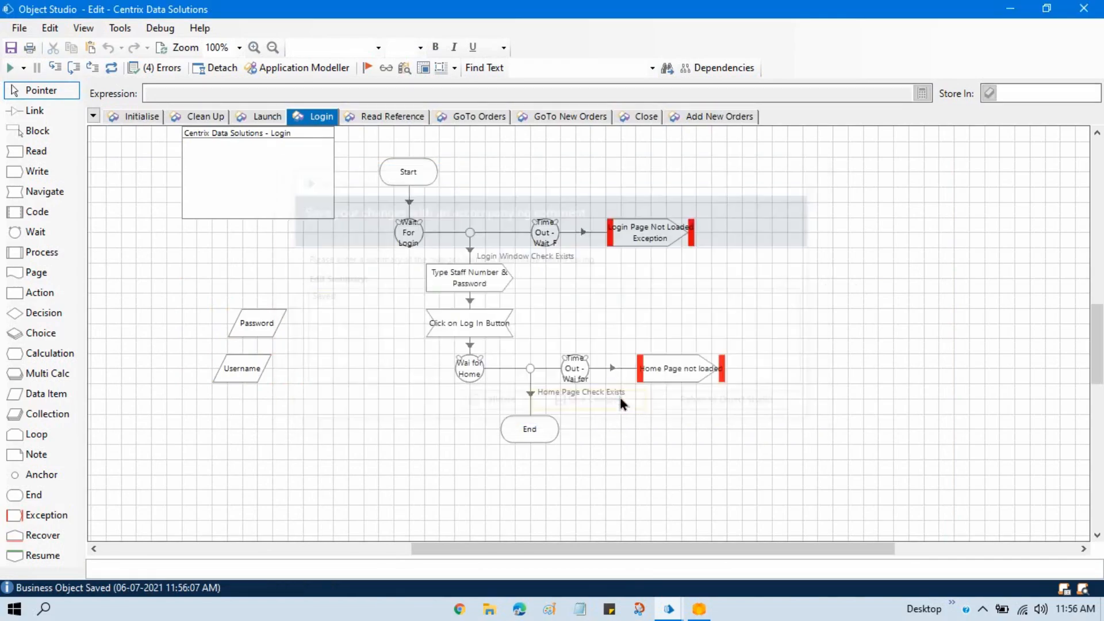
left_click(1087, 9)
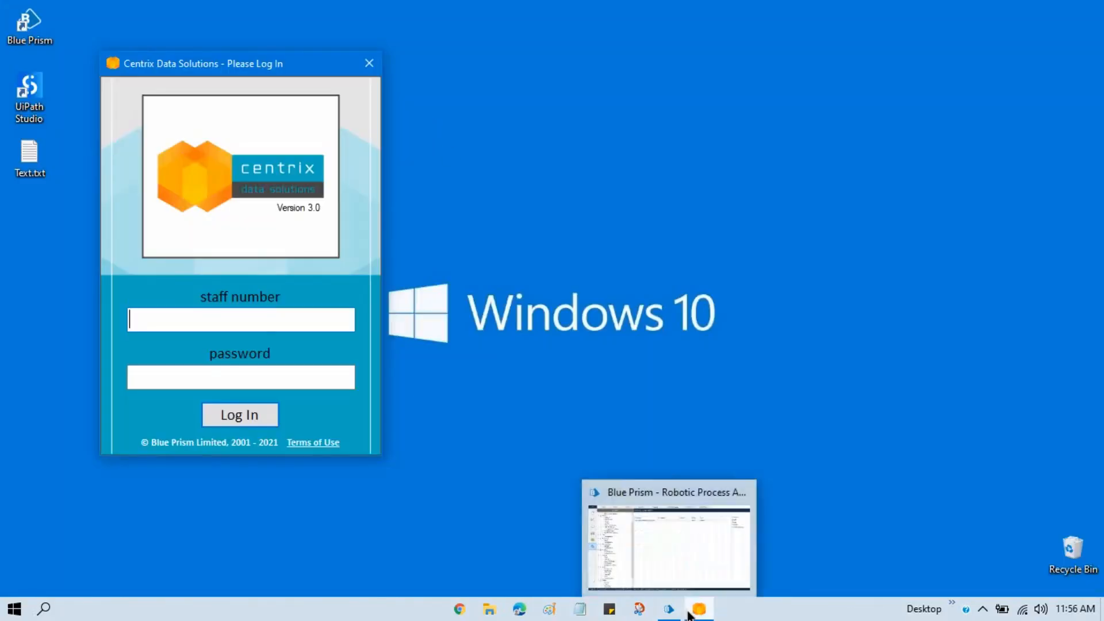
- Switch to the main Blue Prism window and open the Centrix Data Solution process for editing from Studio
left_click(670, 608)
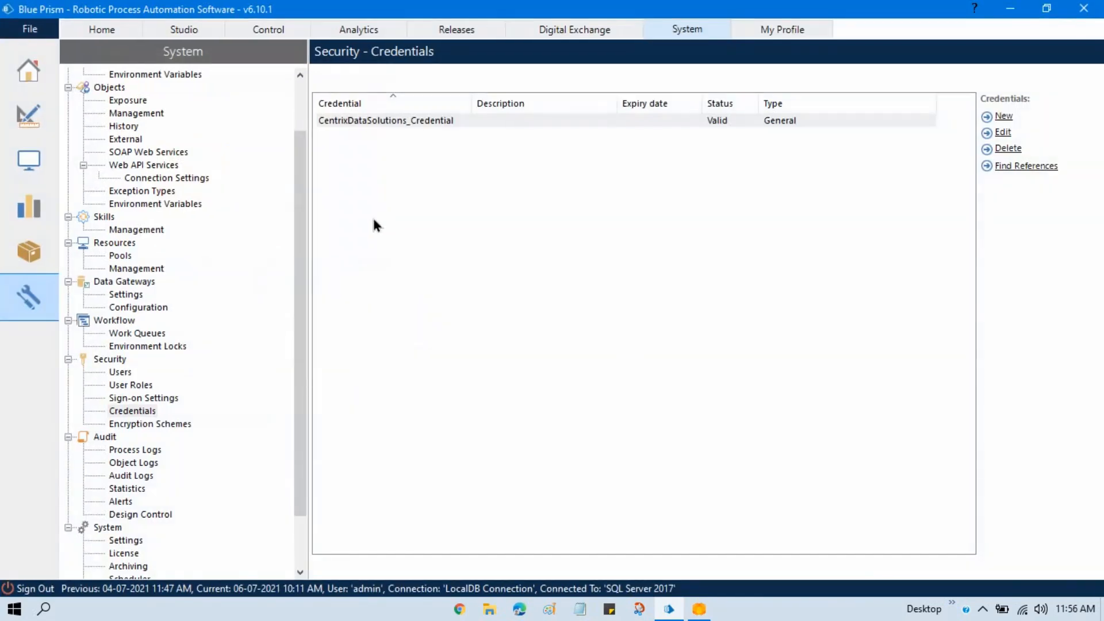
left_click(185, 32)
left_click(139, 122)
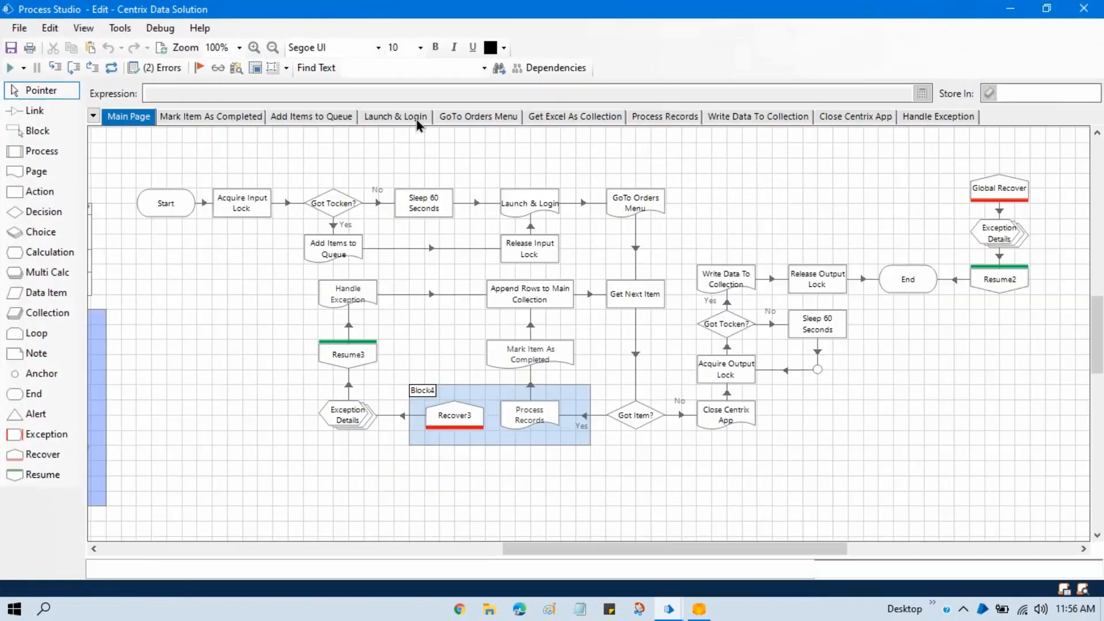
- Paste the copied CentrixDataSolutions_Credential data item onto the Launch & Login page and place it just below RetryLimit
left_click(402, 117)
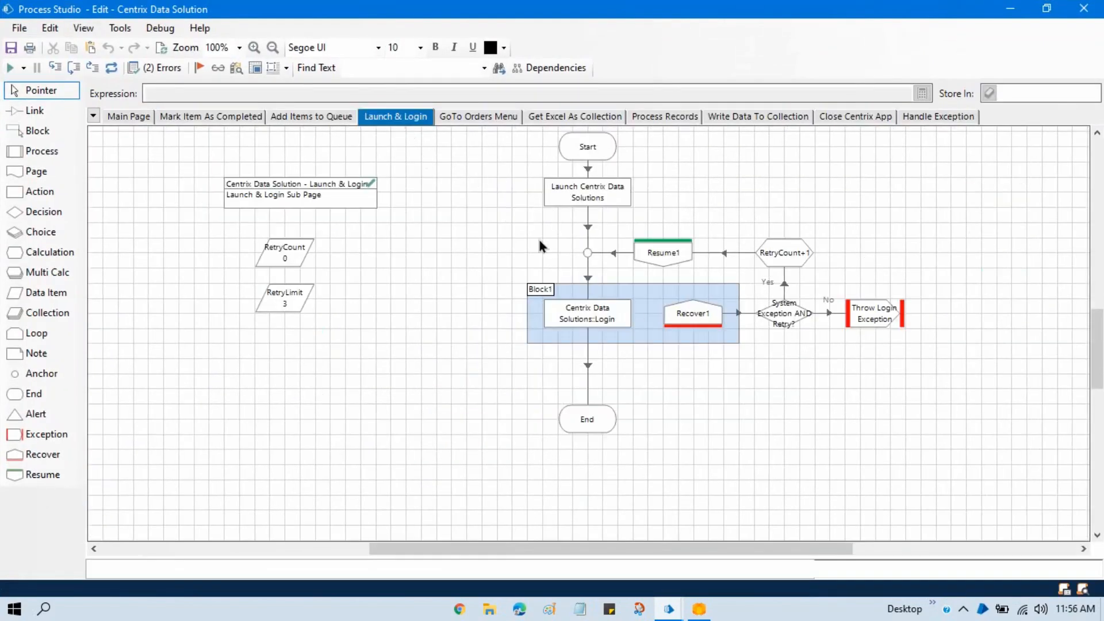
key("ctrl+v")
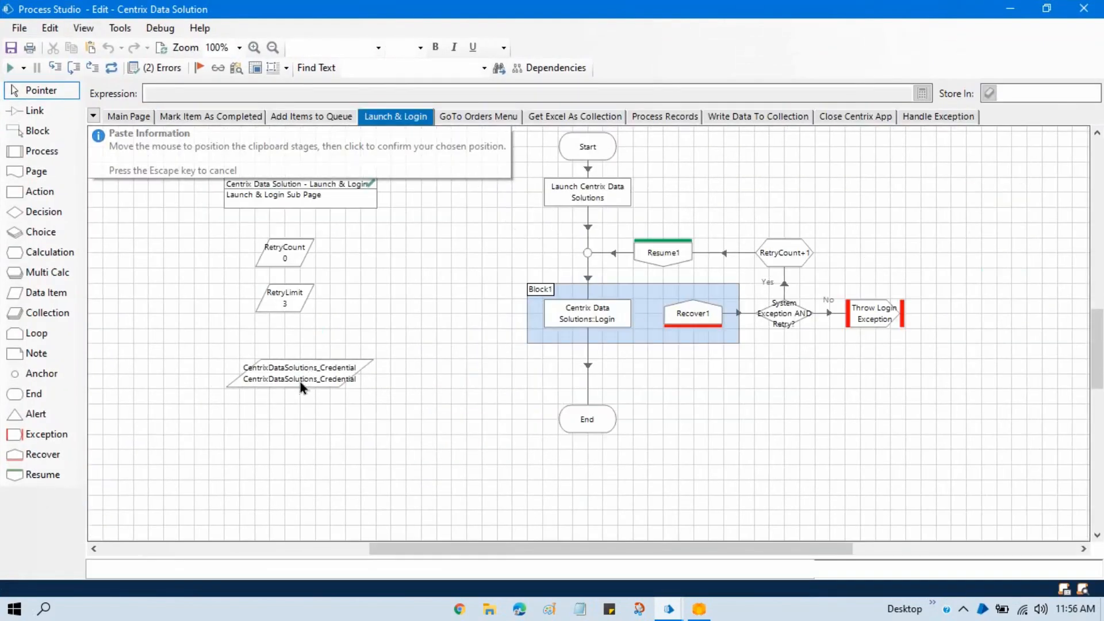
left_click(302, 382)
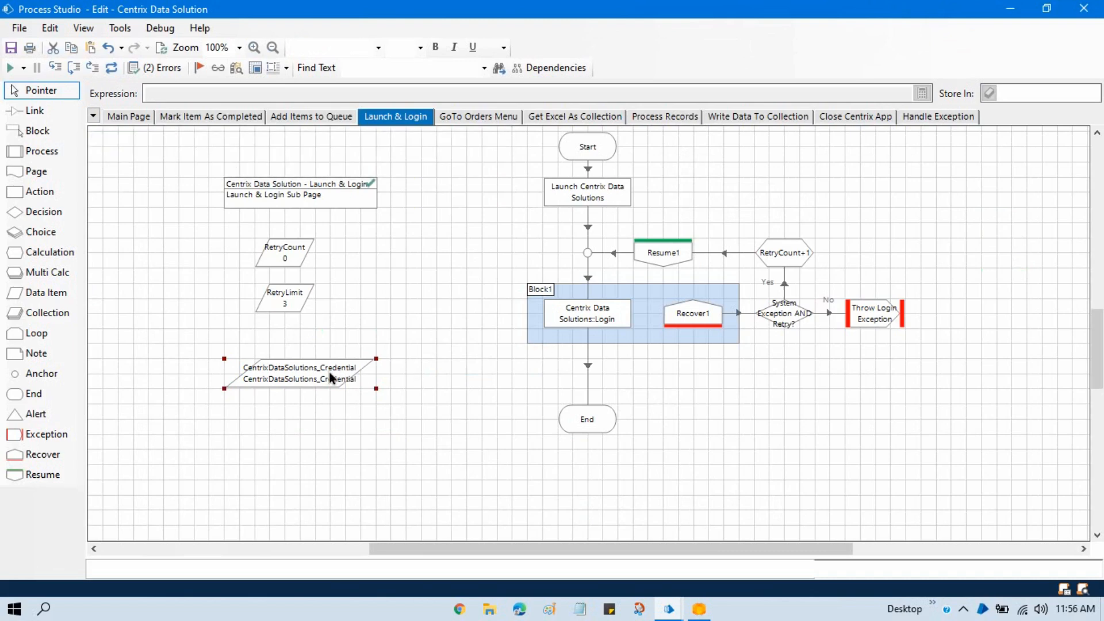
left_click_drag(339, 376, 340, 347)
left_click(509, 313)
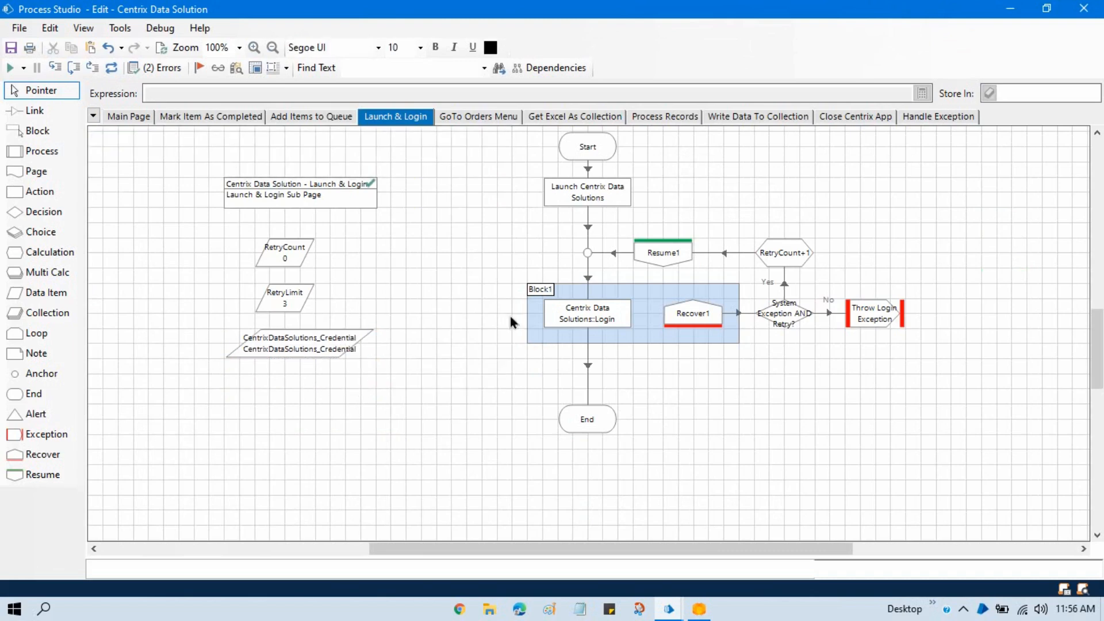
- Shift the login retry block and End stage down, and delete the link below Launch Centrix Data Solutions
left_click_drag(506, 228, 915, 458)
left_click_drag(885, 316, 886, 408)
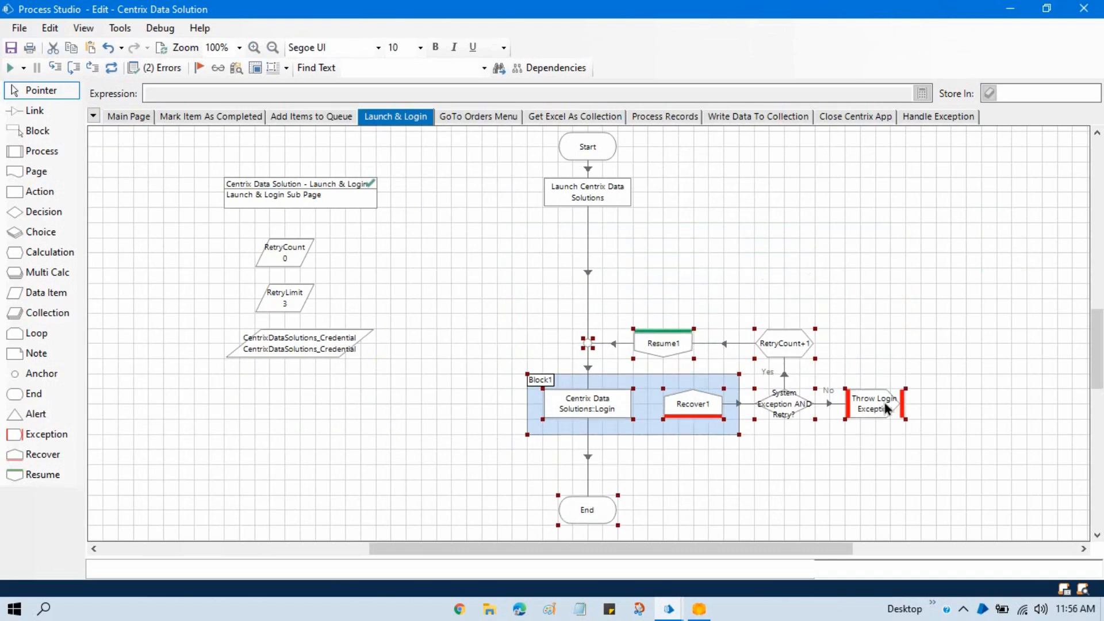
right_click(588, 273)
left_click(627, 447)
- Add an Action stage below Launch Centrix Data Solutions using Credentials Get, with [CentrixDataSolutions_Credential] as the Credentials Name input
left_click_drag(40, 191, 632, 254)
double_click(546, 243)
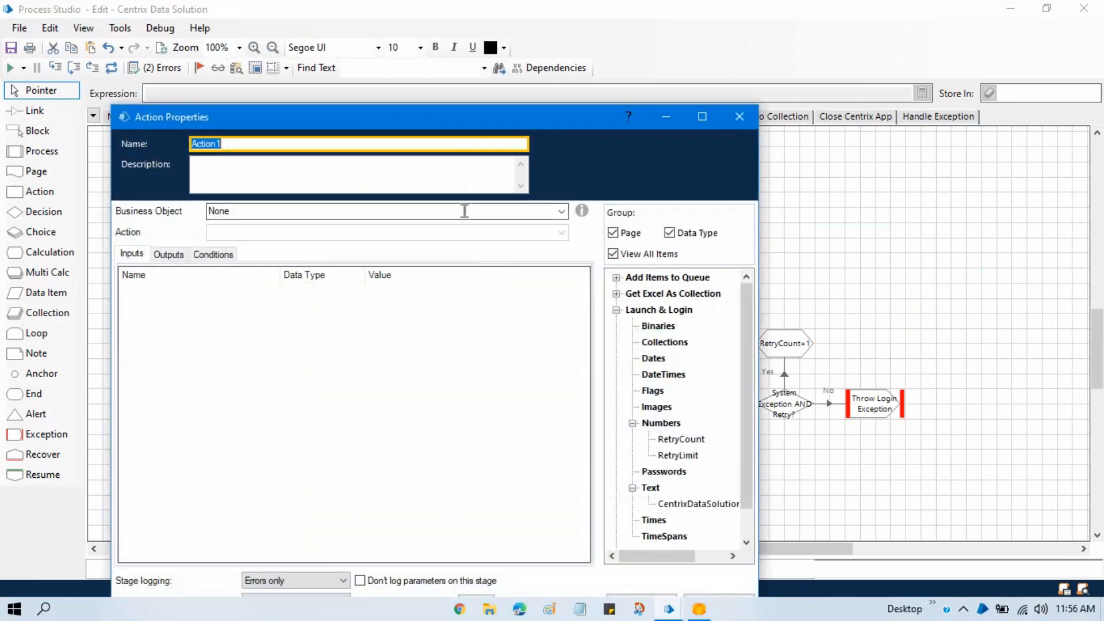
left_click(561, 211)
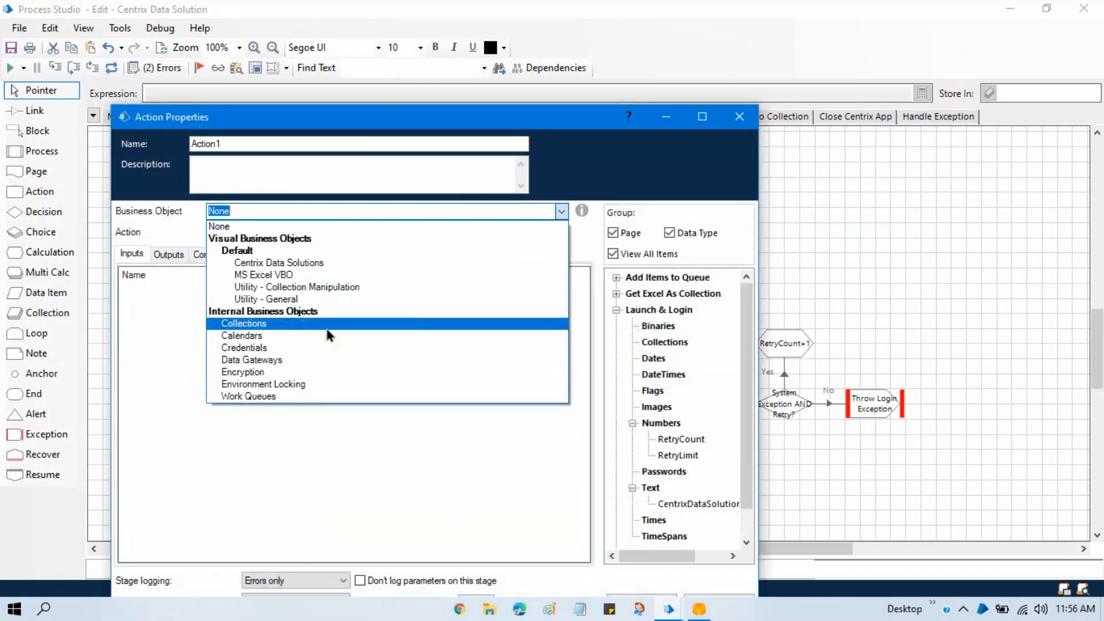
left_click(285, 349)
left_click(563, 232)
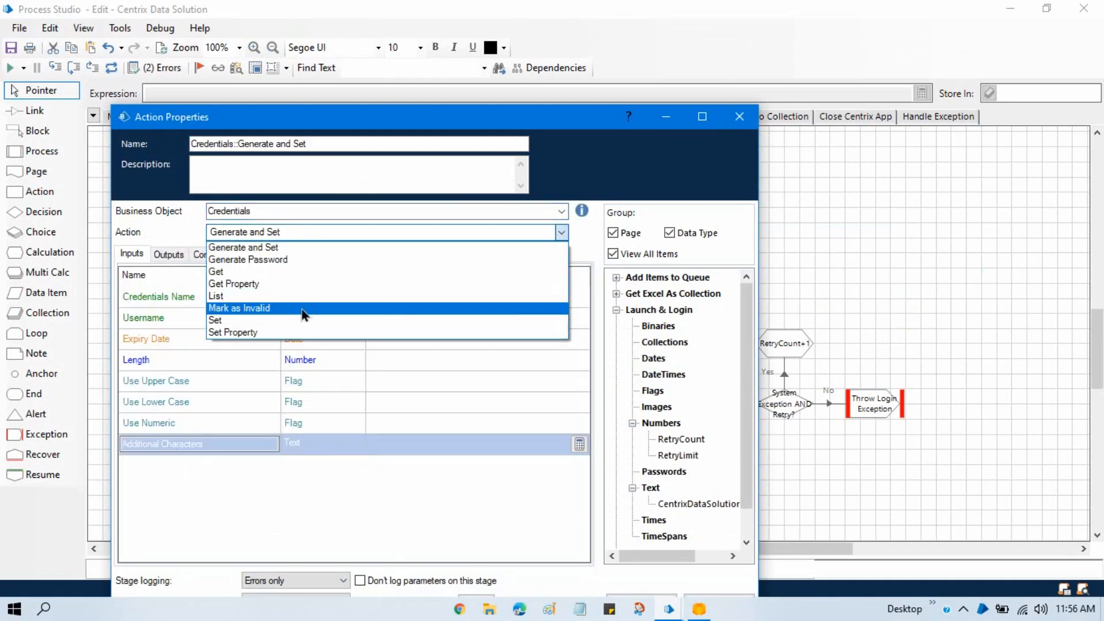
left_click(236, 271)
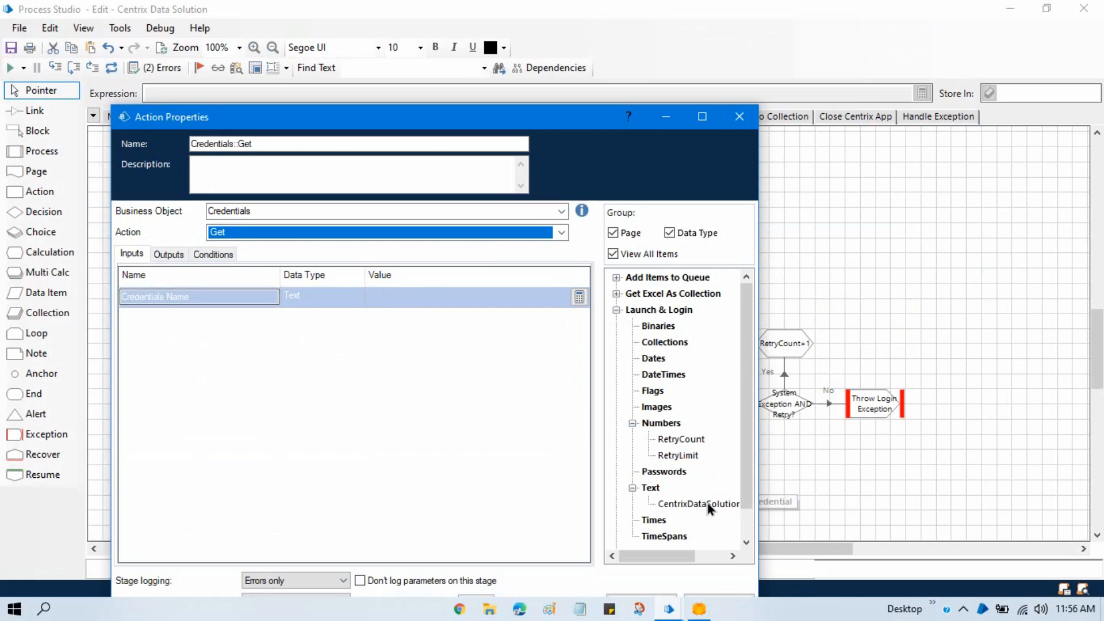
left_click_drag(705, 504, 424, 299)
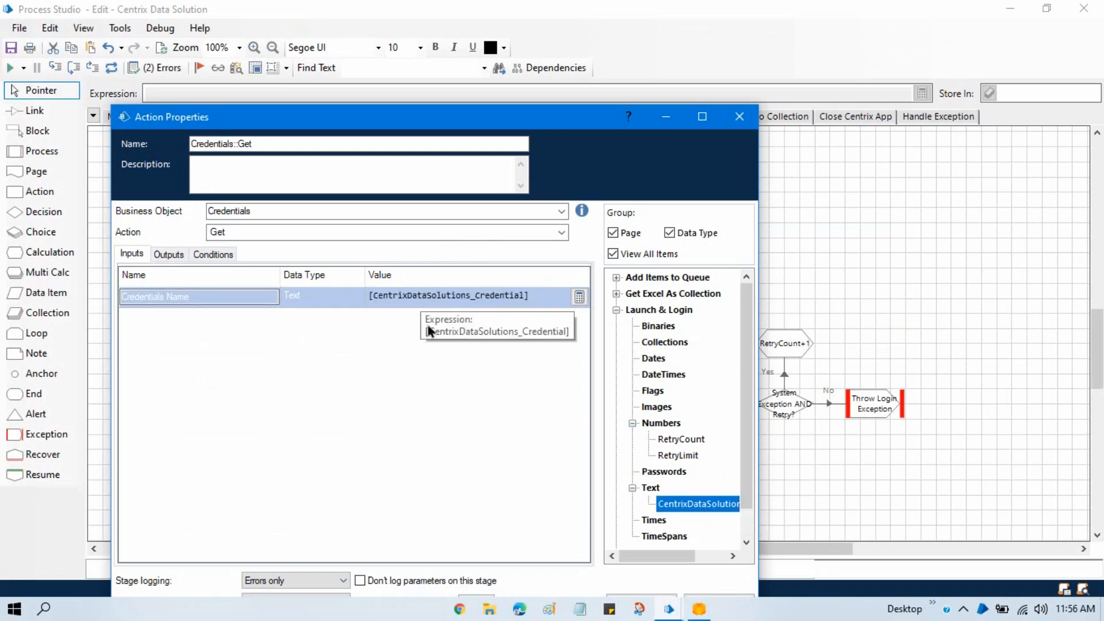
- Rename the new action stage as Get Credentials
left_click_drag(340, 118, 481, 73)
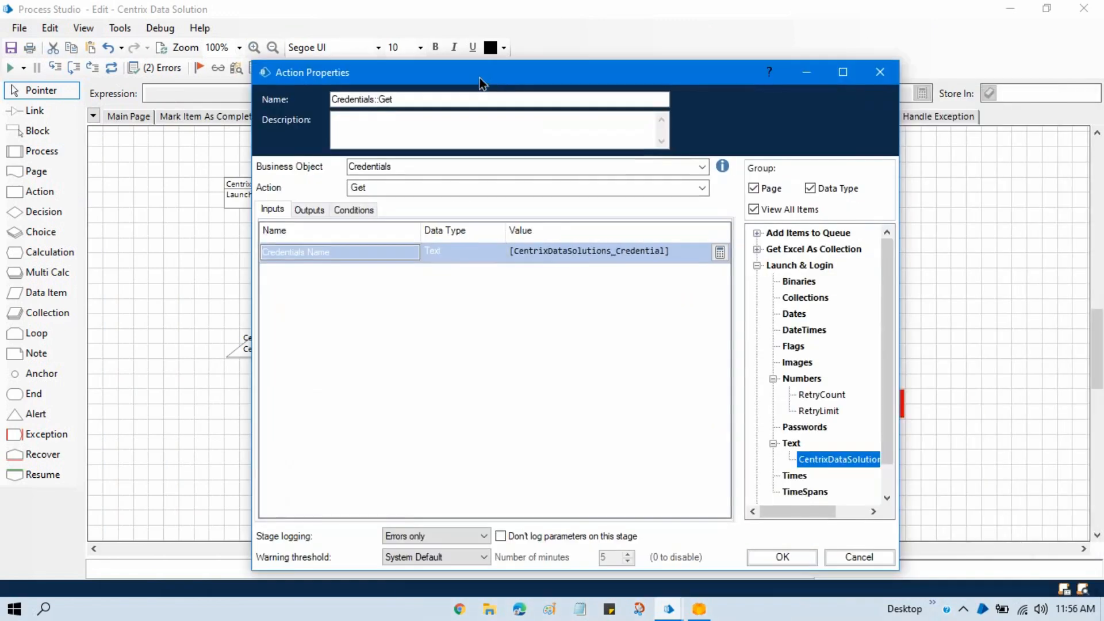
double_click(372, 100)
key("BackSpace")
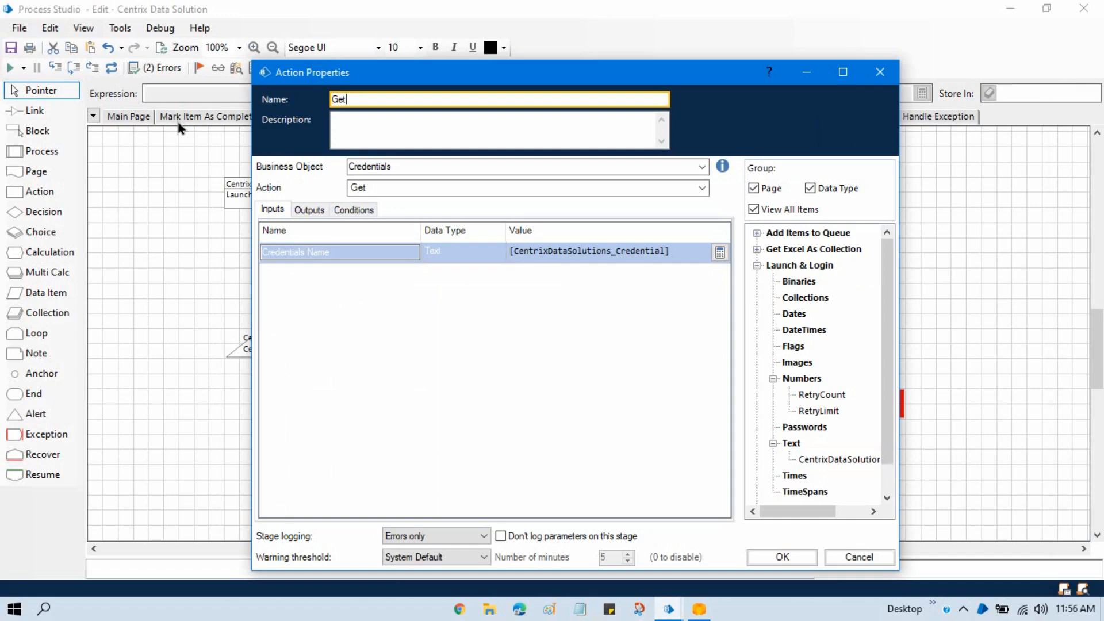
type("Credentials")
- Store the Get Credentials outputs Password and Username in new data items of the same names and accept the action's properties
left_click_drag(392, 71, 398, 31)
left_click(316, 171)
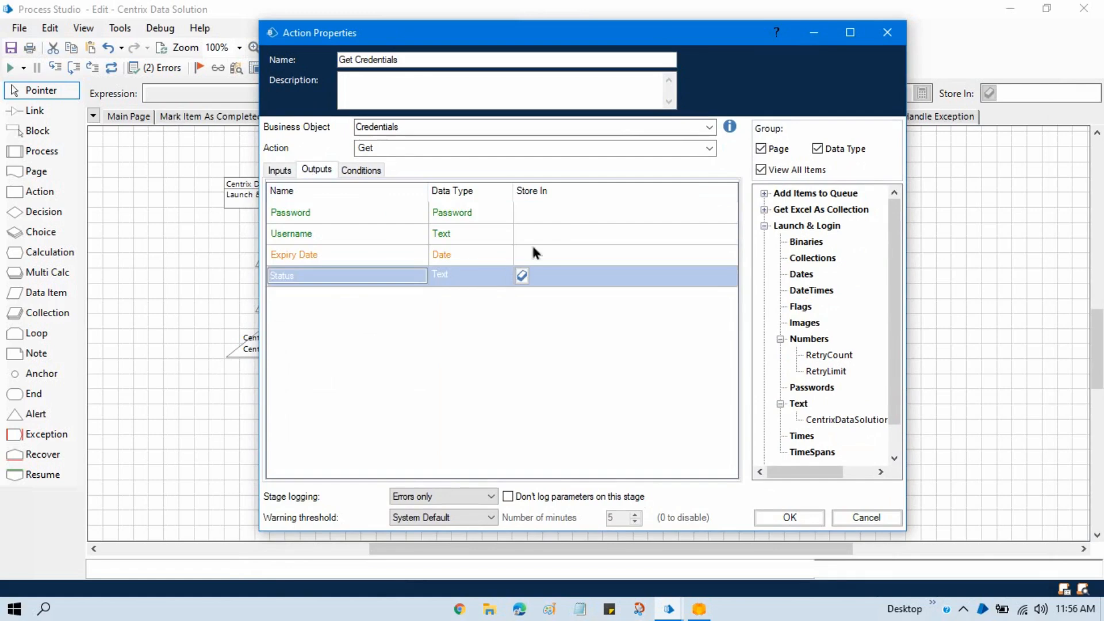
left_click(561, 216)
left_click(522, 212)
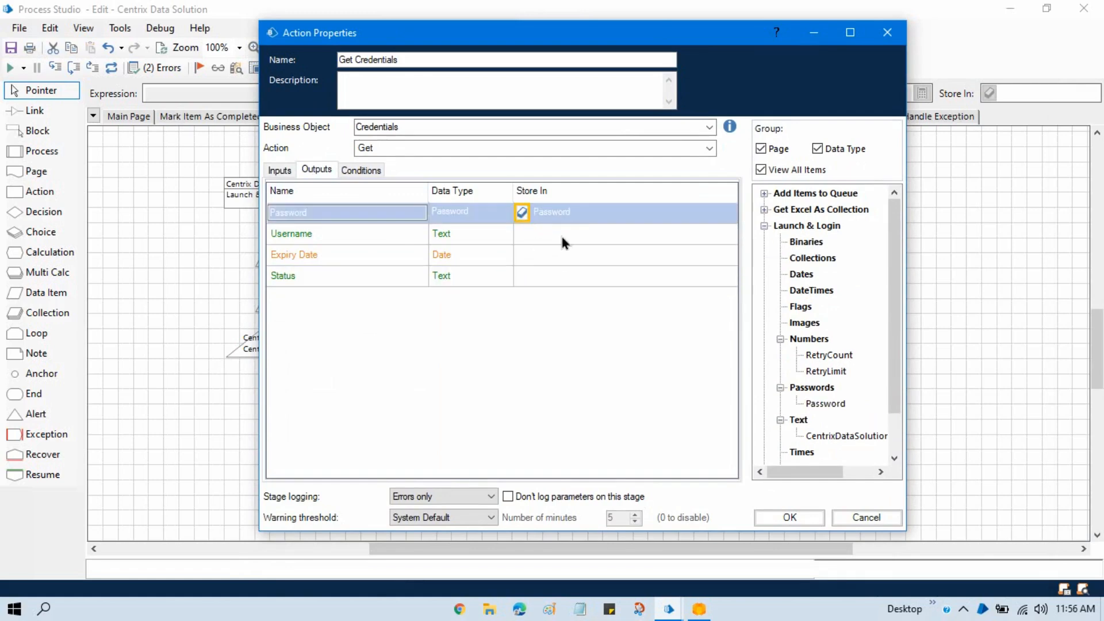
left_click(559, 233)
left_click(521, 233)
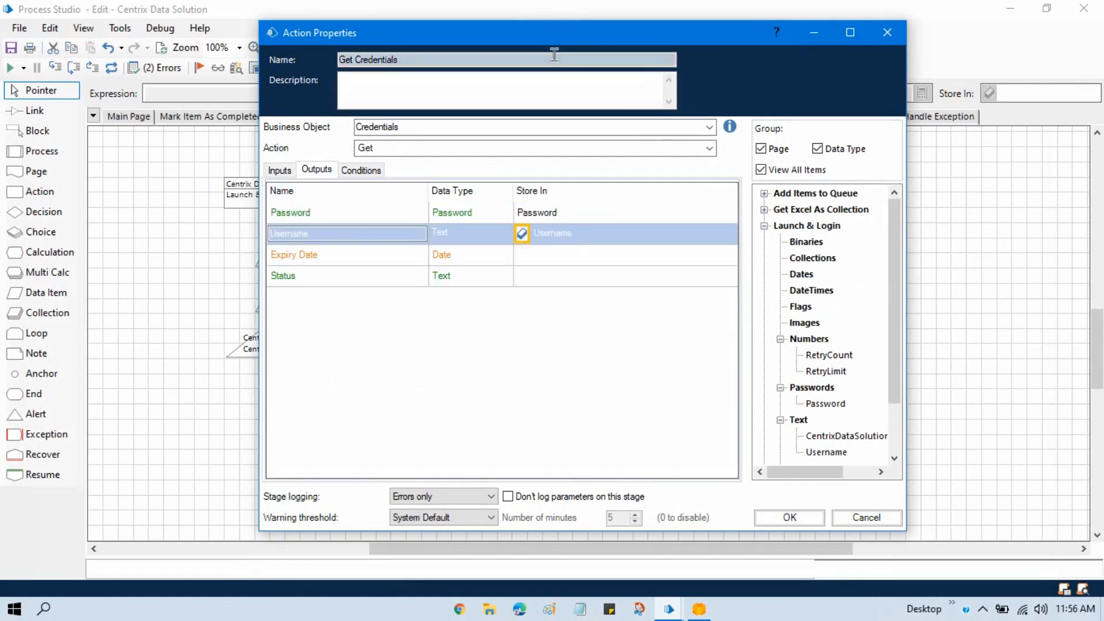
left_click(788, 519)
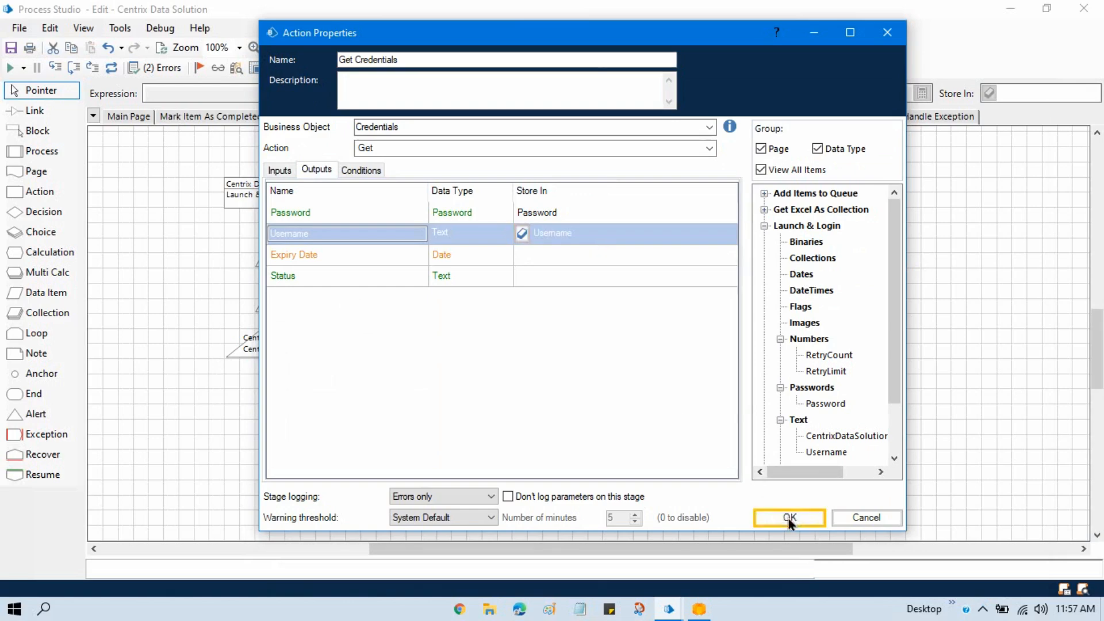
- Place Username and Password beside RetryCount and RetryLimit, and link Get Credentials between Launch Centrix Data Solutions and the anchor
left_click_drag(582, 290, 369, 260)
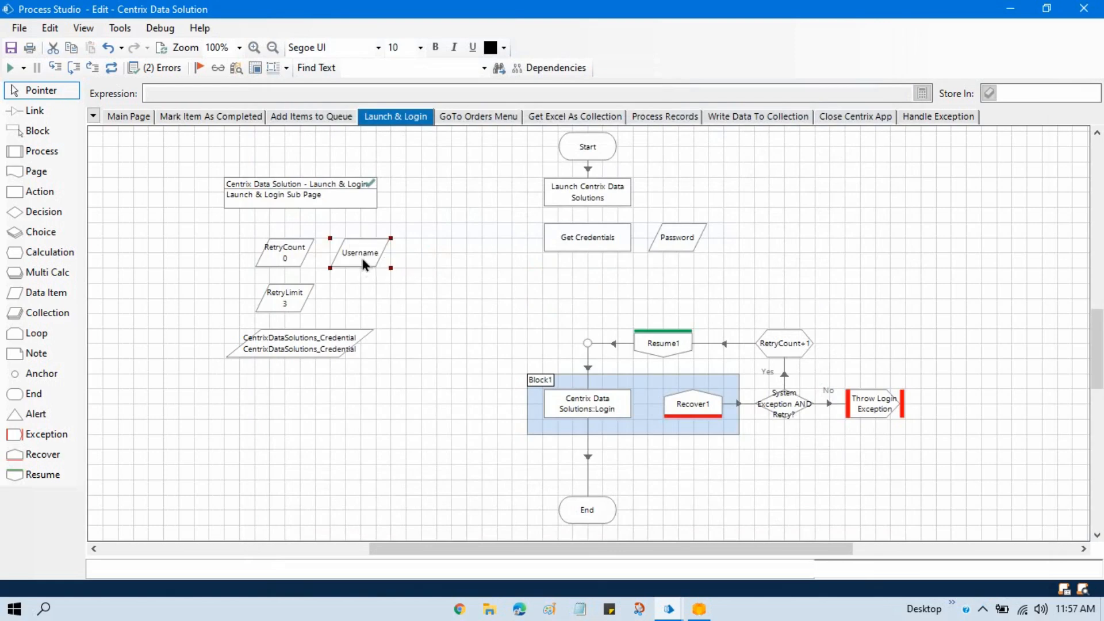
left_click_drag(683, 245, 355, 310)
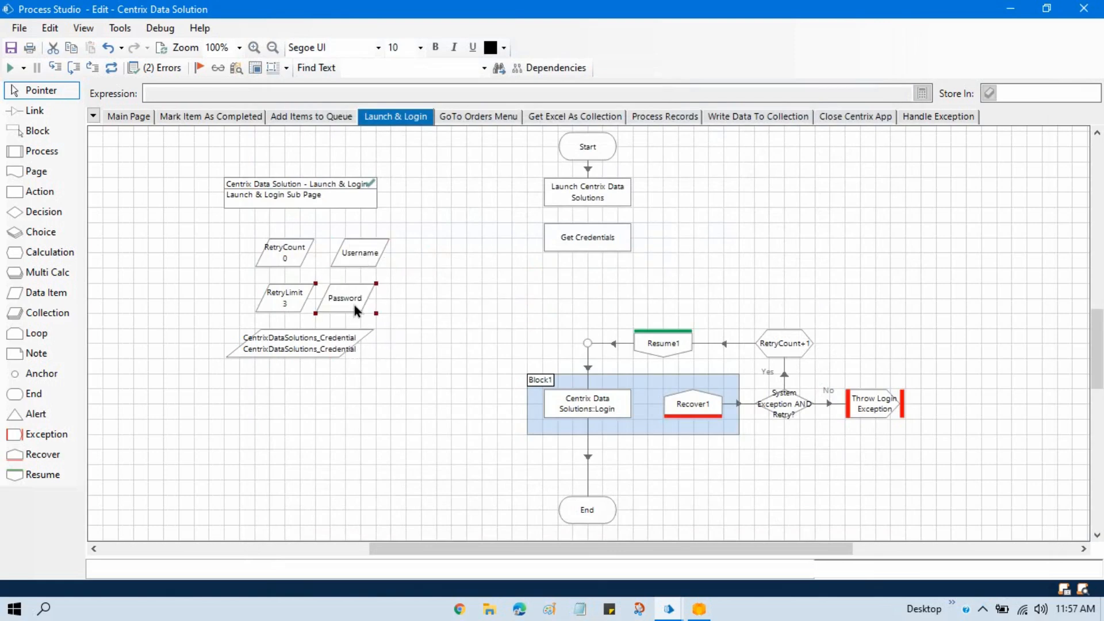
left_click(37, 111)
left_click_drag(598, 214, 587, 345)
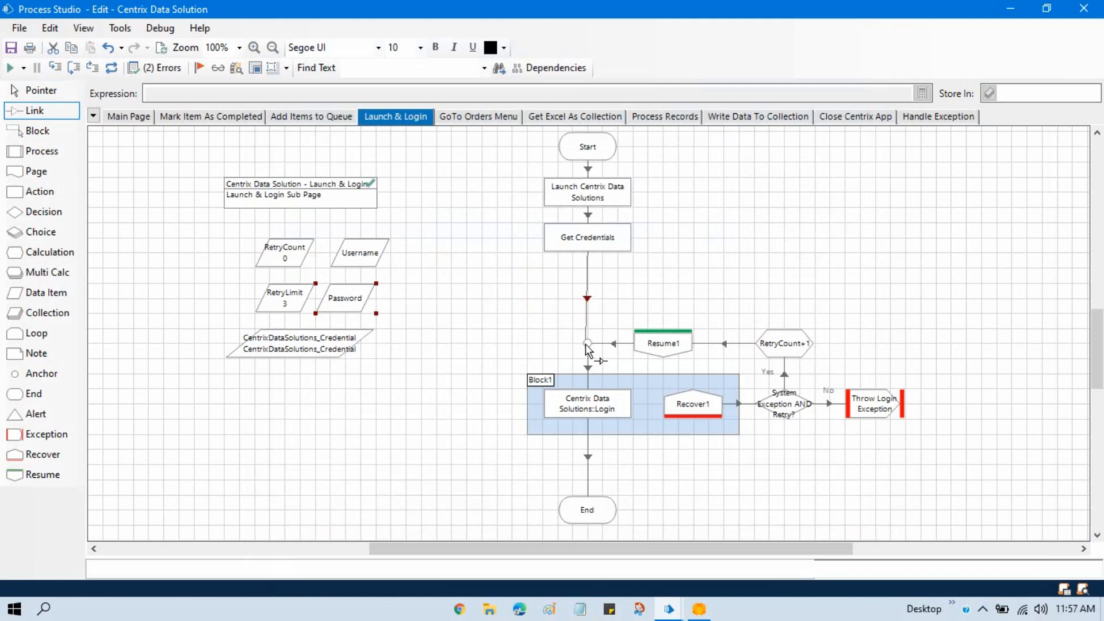
- Move the anchor, login retry block and End stage up to close the gap below Get Credentials
left_click(40, 90)
left_click_drag(485, 313, 935, 472)
left_click_drag(696, 357, 681, 296)
left_click(736, 454)
left_click_drag(601, 450, 602, 404)
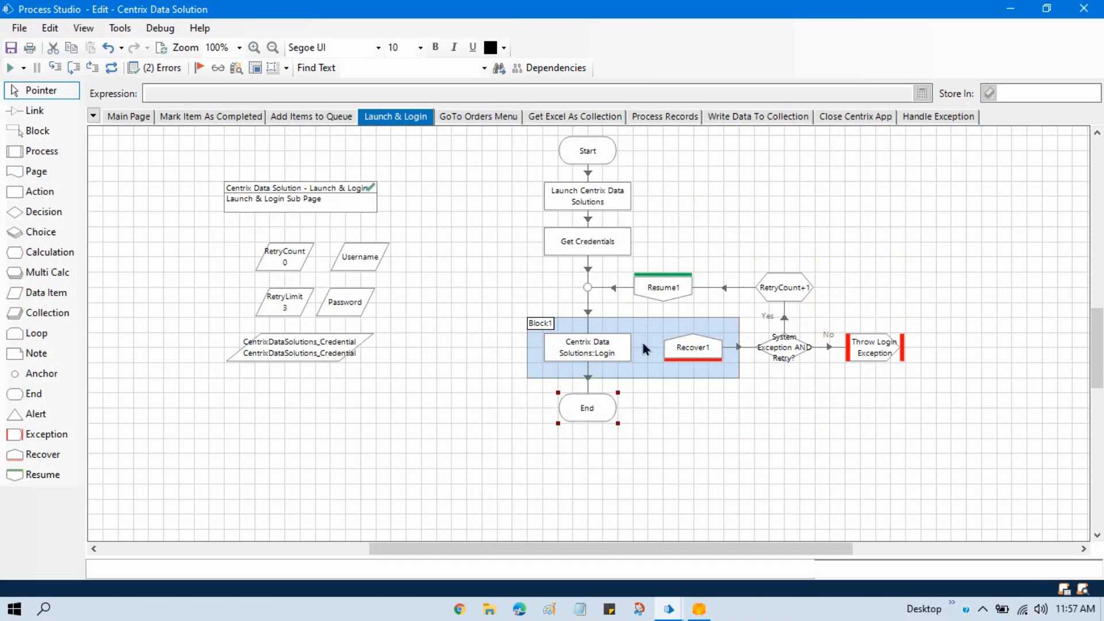
- Set the Login action's Staff Number input to [Username] and Password input to [Password], accept, and refresh the process
double_click(608, 359)
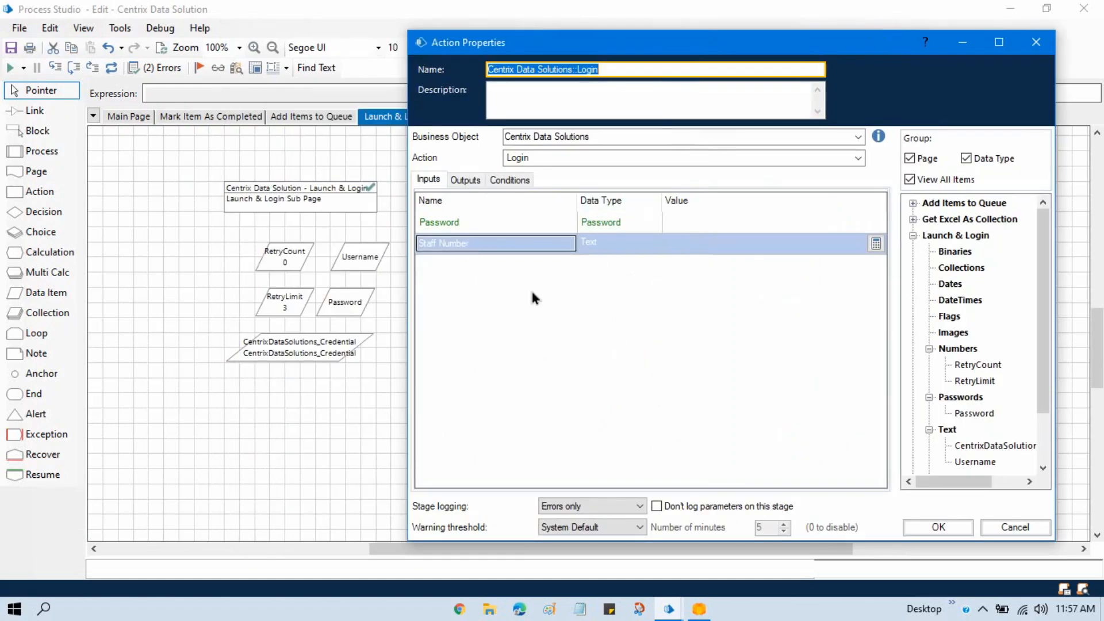
left_click(598, 244)
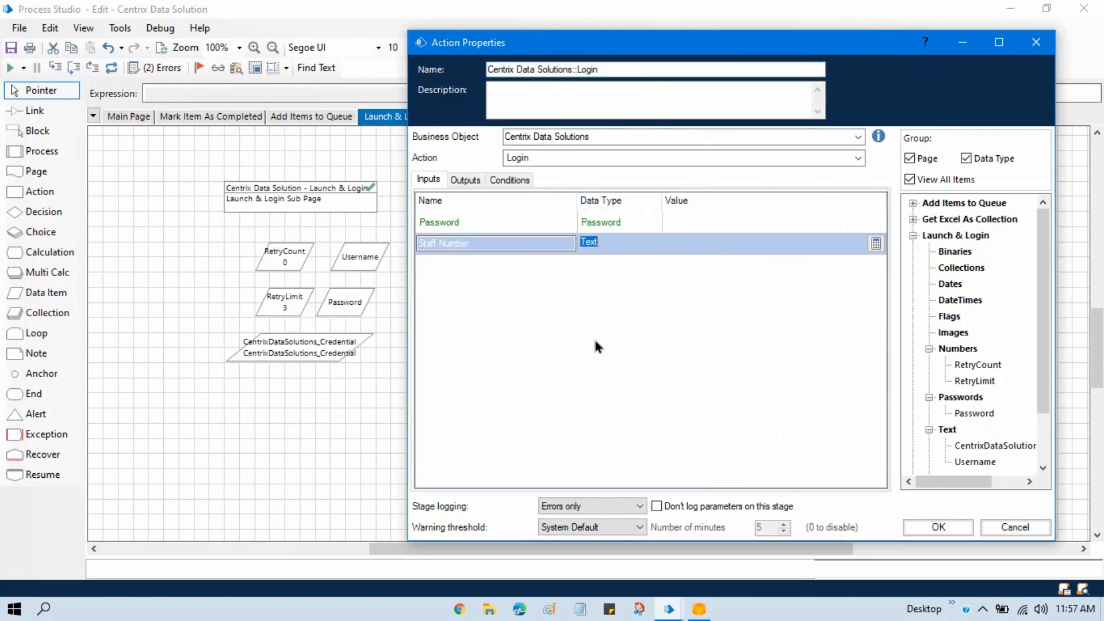
left_click_drag(979, 468, 697, 244)
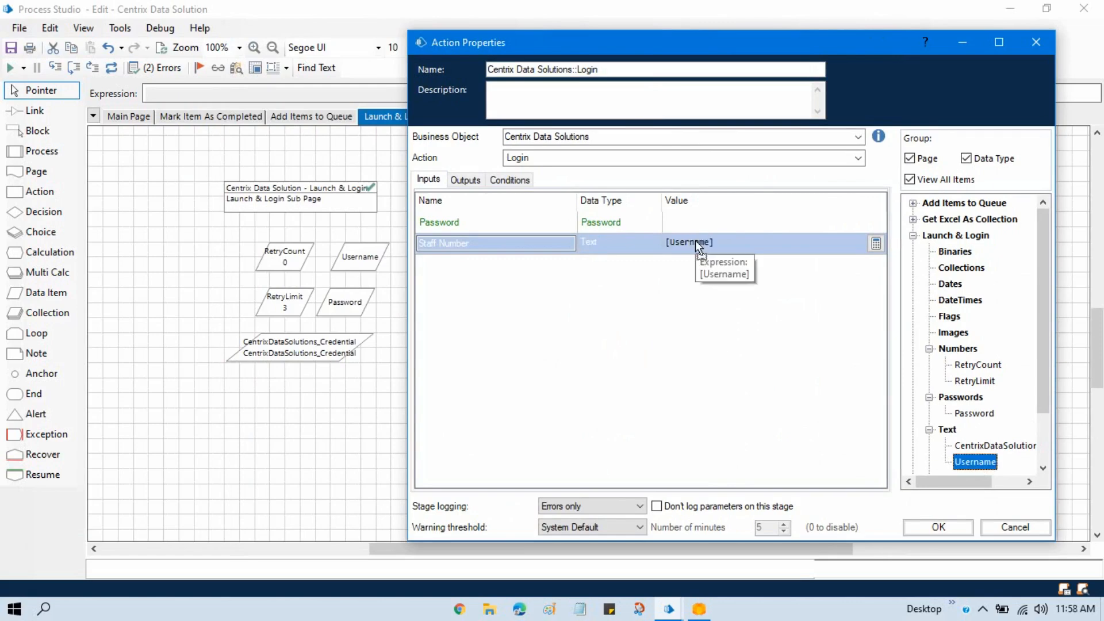
left_click(742, 369)
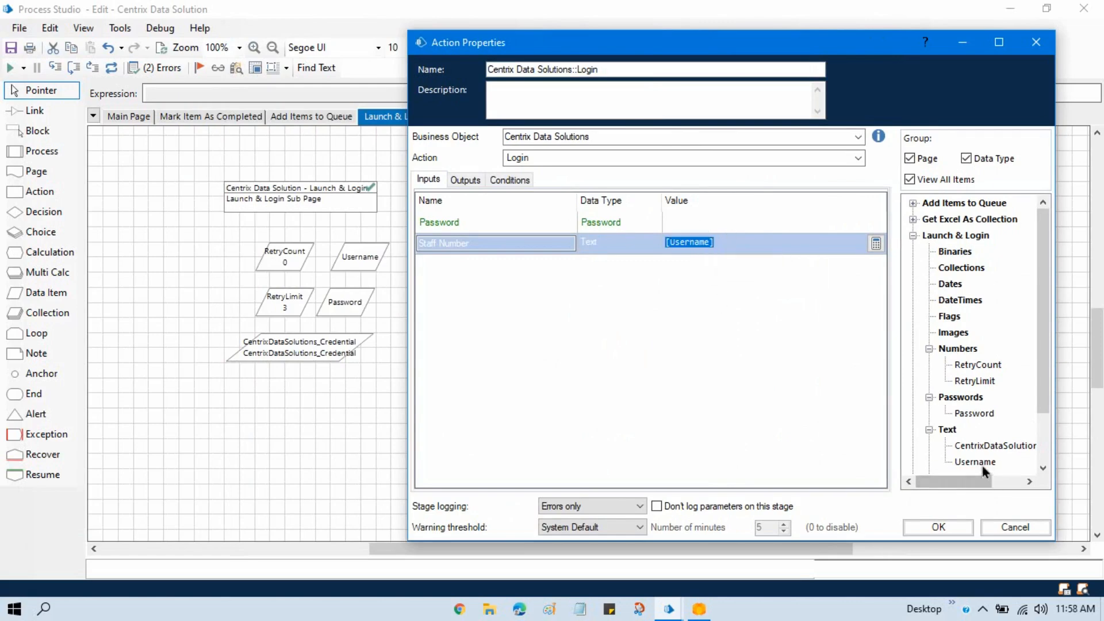
left_click_drag(987, 416, 771, 340)
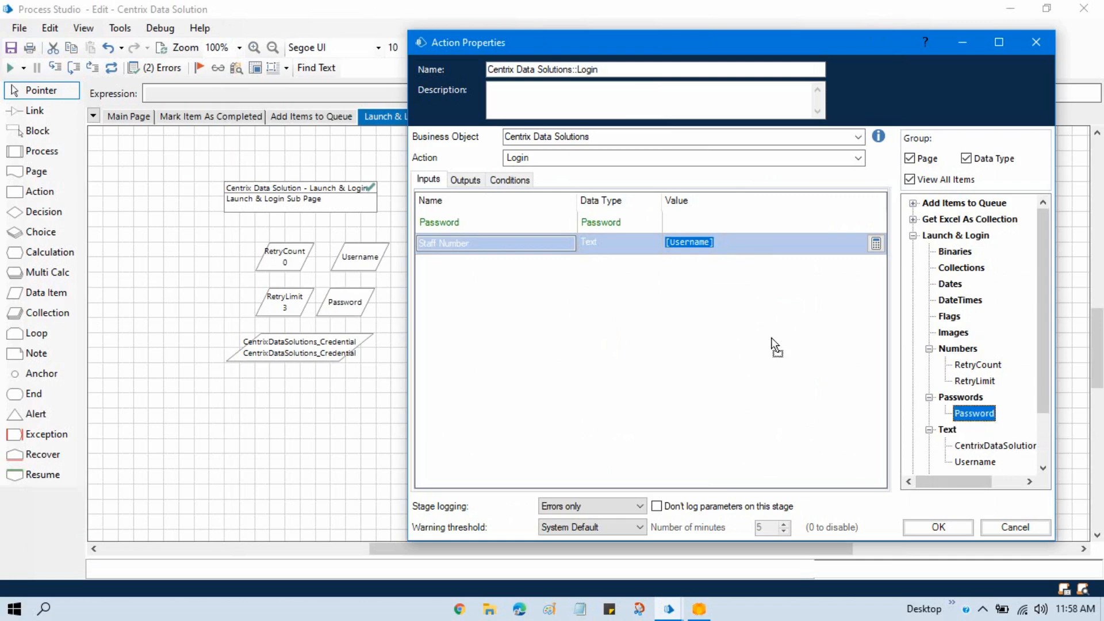
left_click_drag(706, 228, 699, 226)
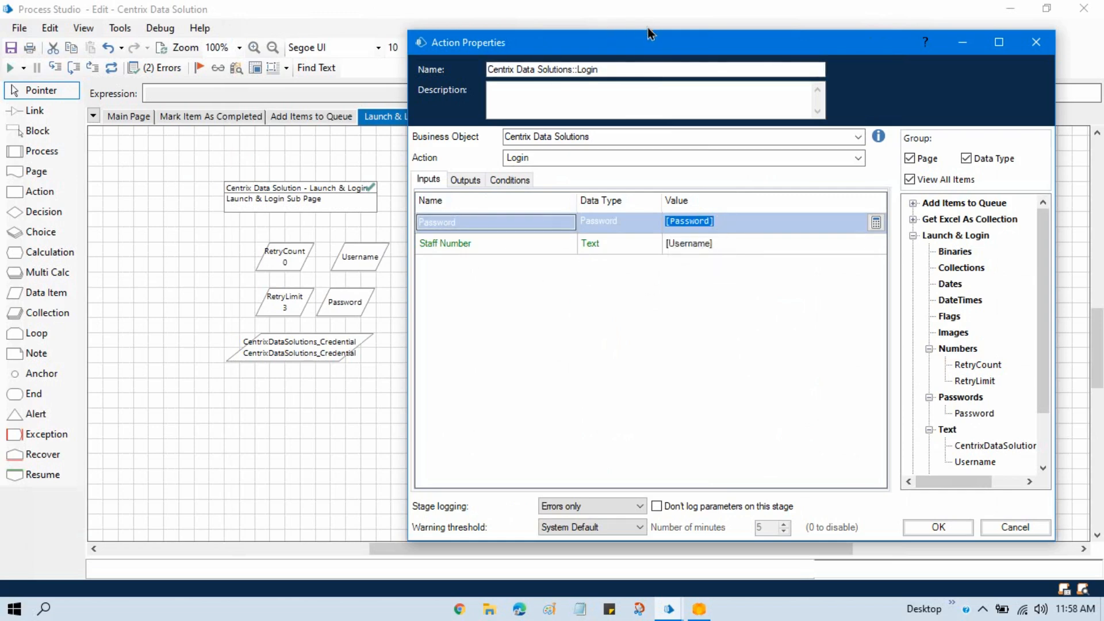
left_click_drag(653, 43, 505, 27)
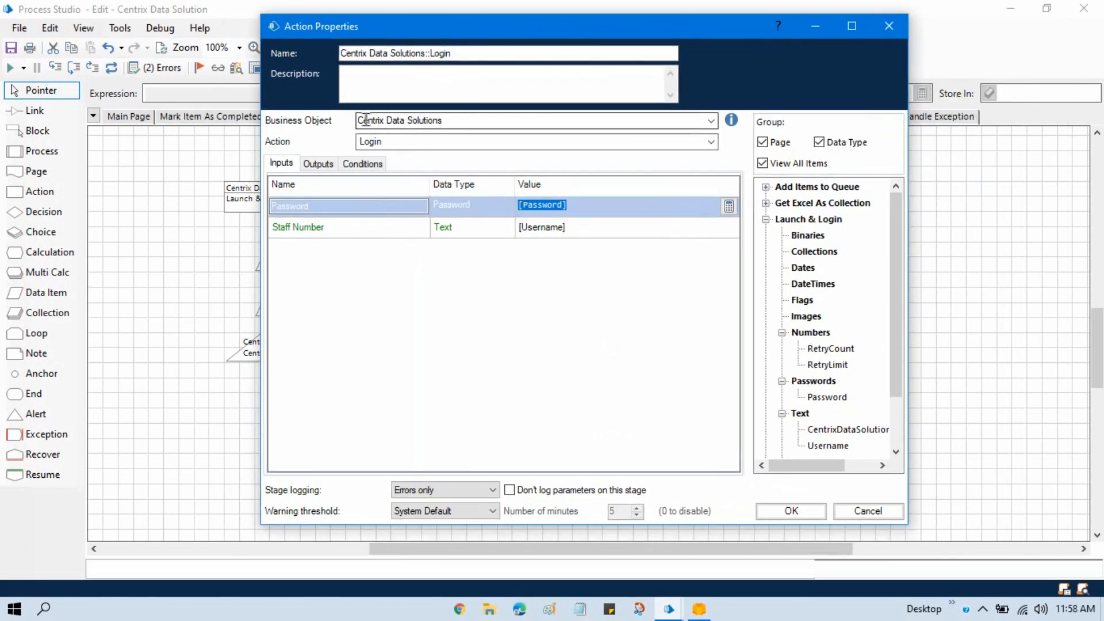
left_click(790, 512)
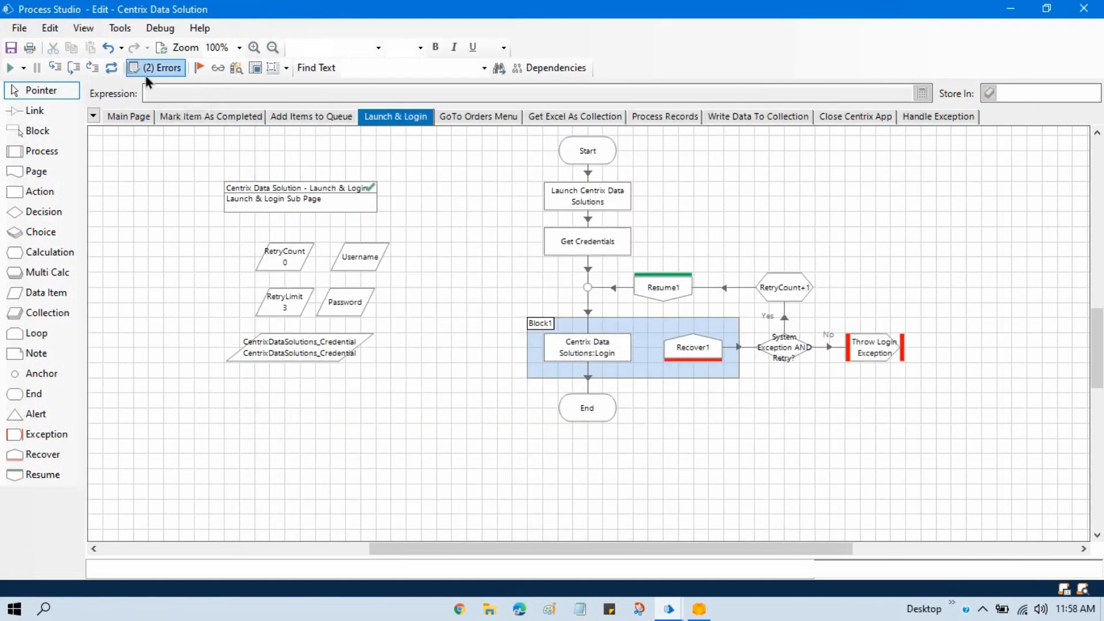
left_click(163, 50)
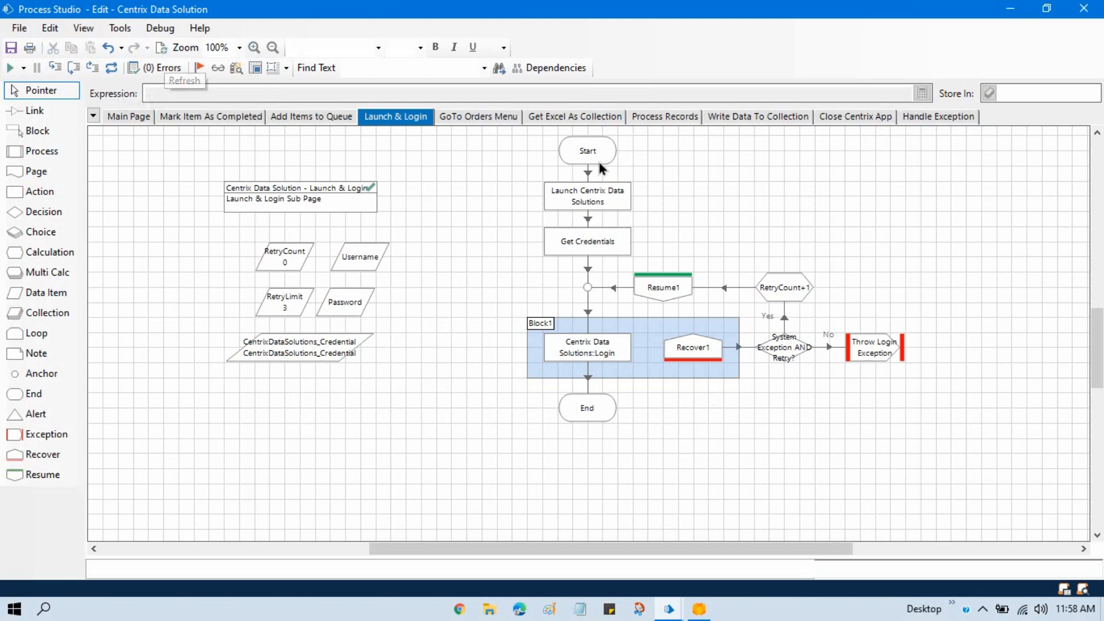
- Bring up the Centrix login window, set Get Credentials as the next stage and step through it to check its retrieved values
mouse_move(700, 610)
left_click(708, 515)
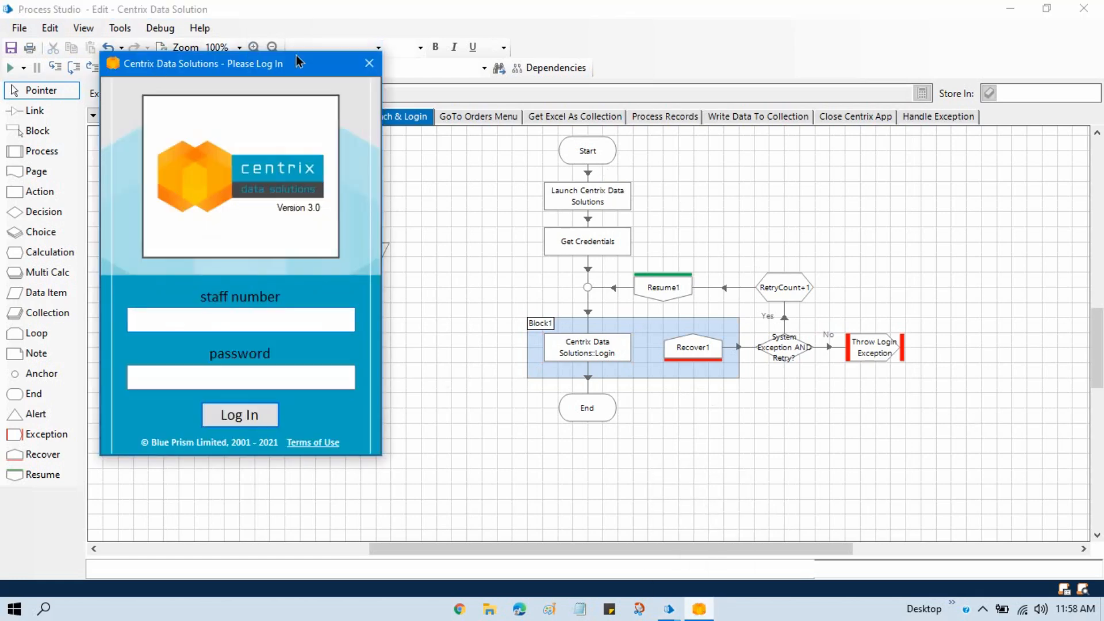
left_click_drag(279, 68, 273, 136)
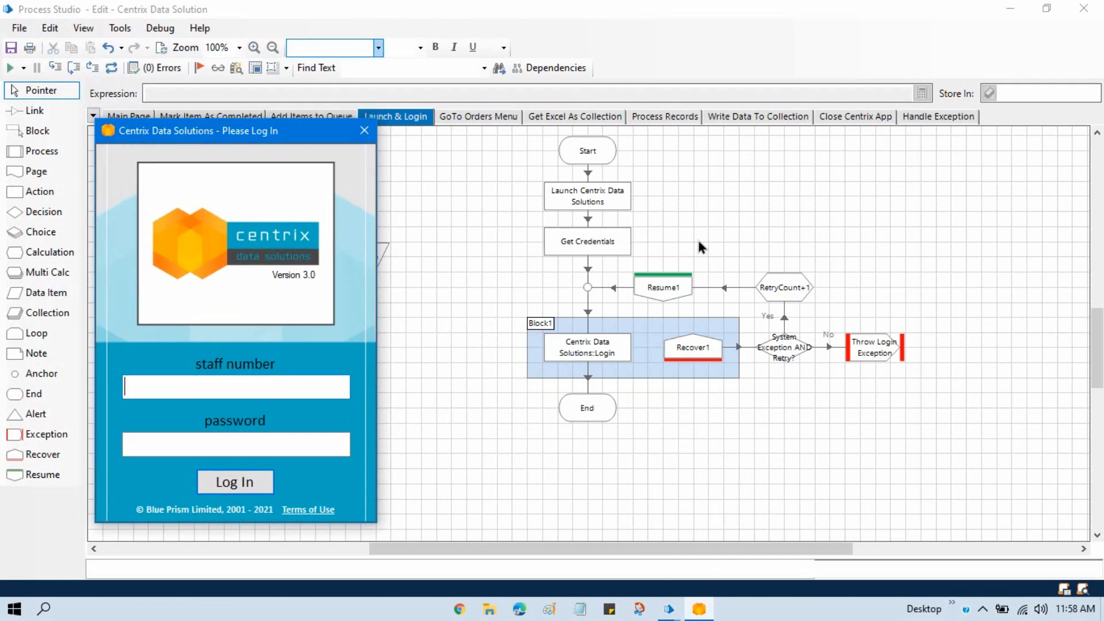
right_click(599, 245)
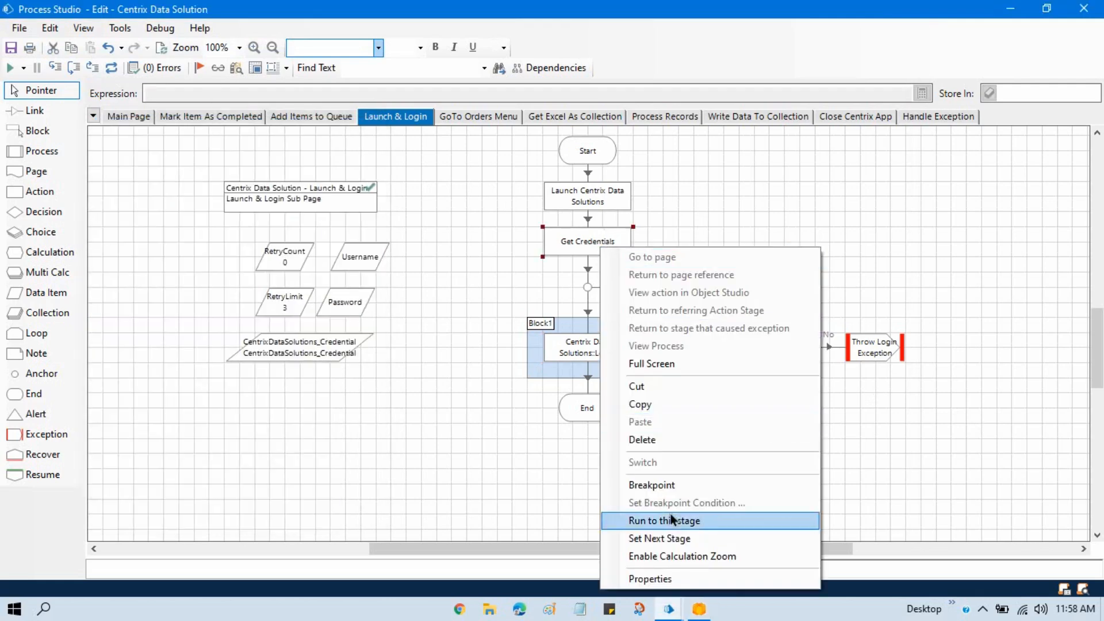
left_click(686, 541)
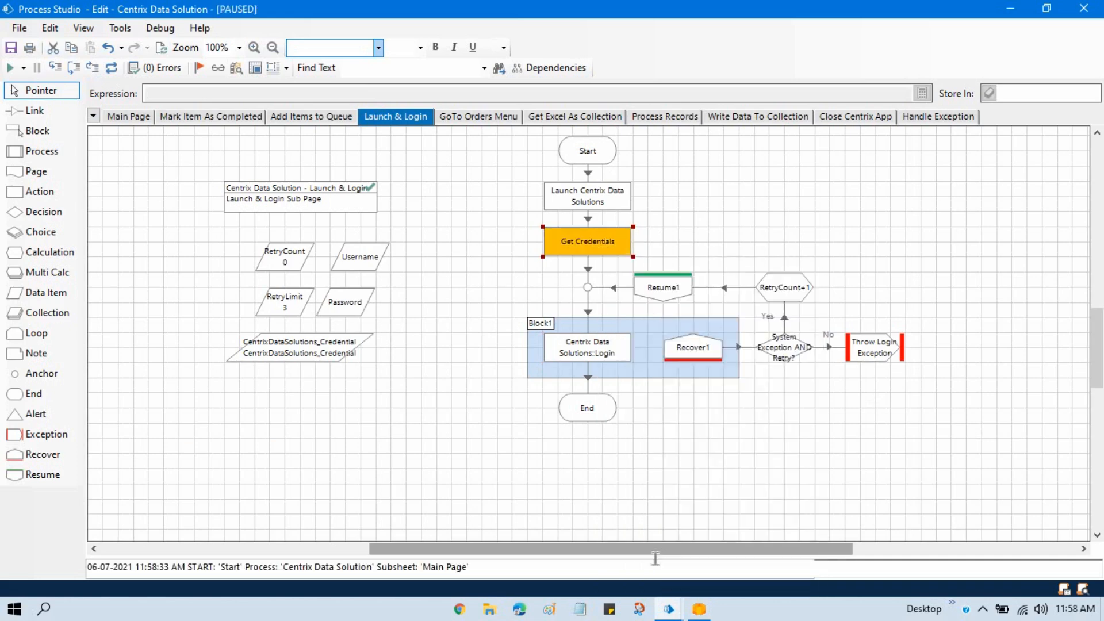
left_click(60, 70)
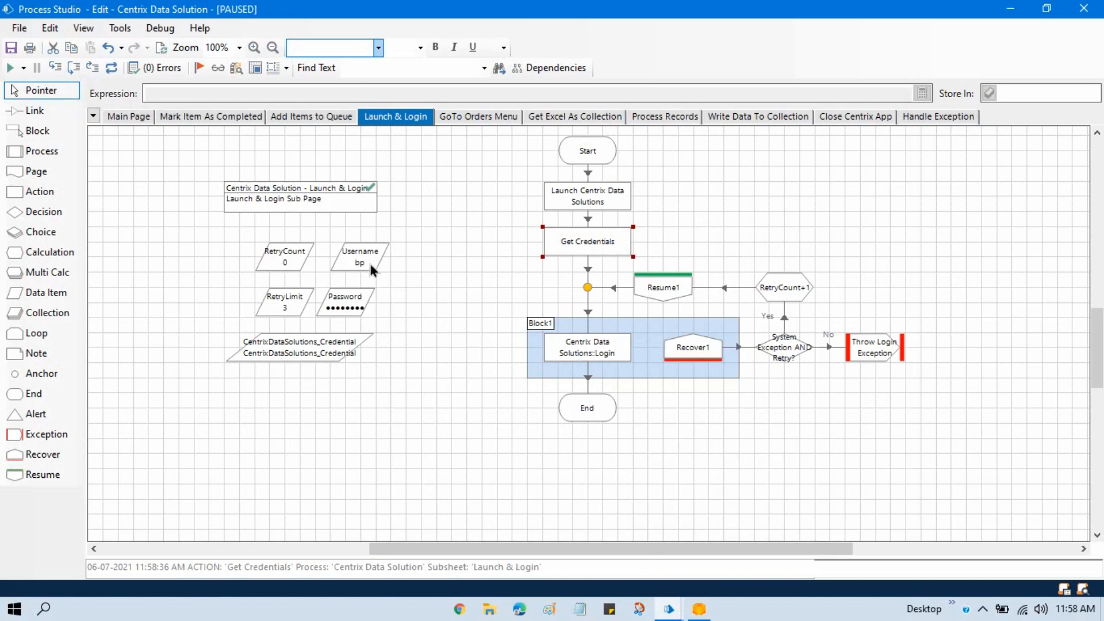
mouse_move(355, 309)
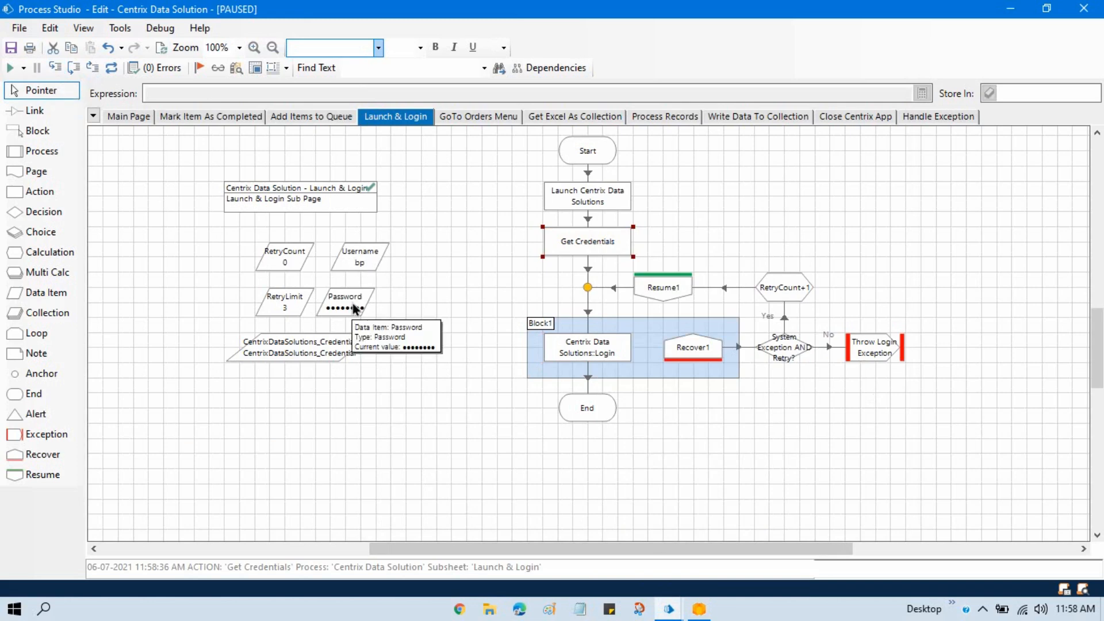
- Check the current values of the Username and Password data items in their properties, closing each without changes
double_click(359, 257)
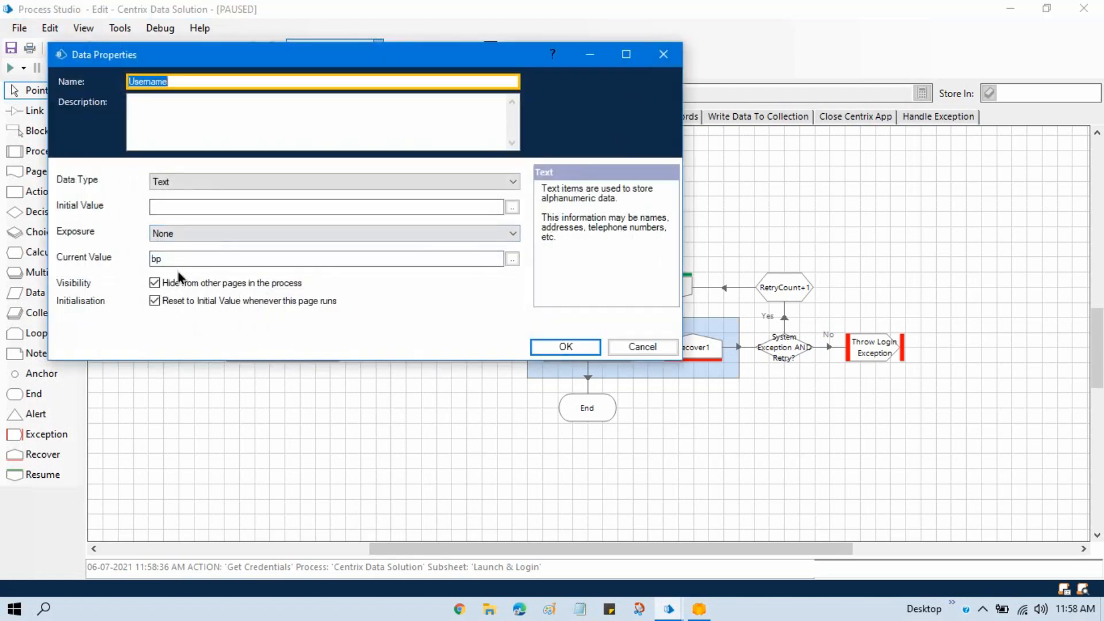
left_click(663, 54)
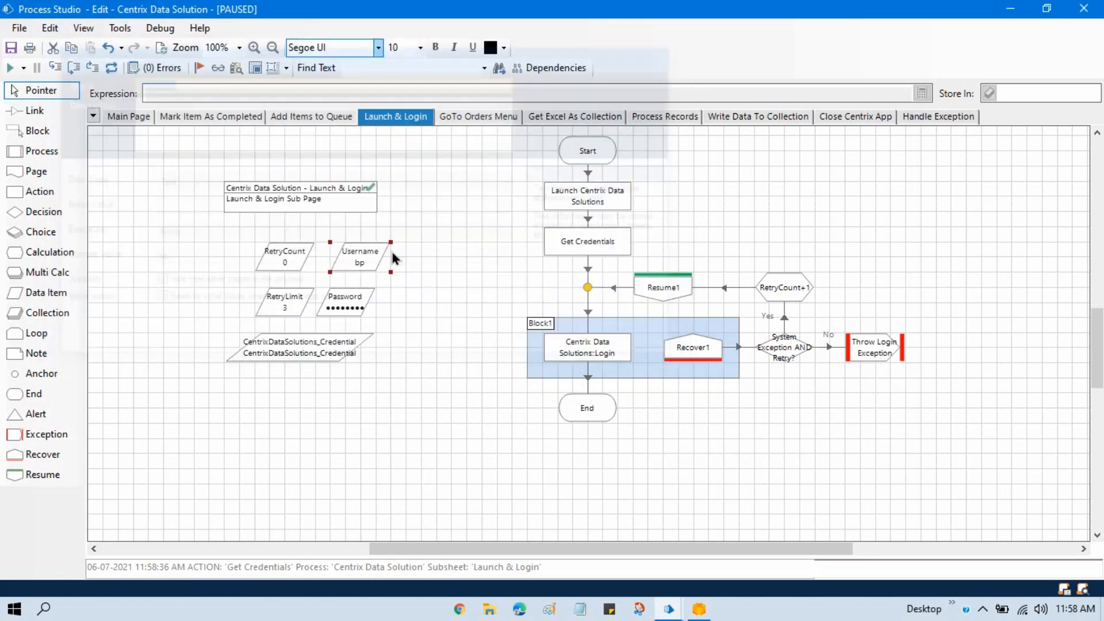
double_click(364, 309)
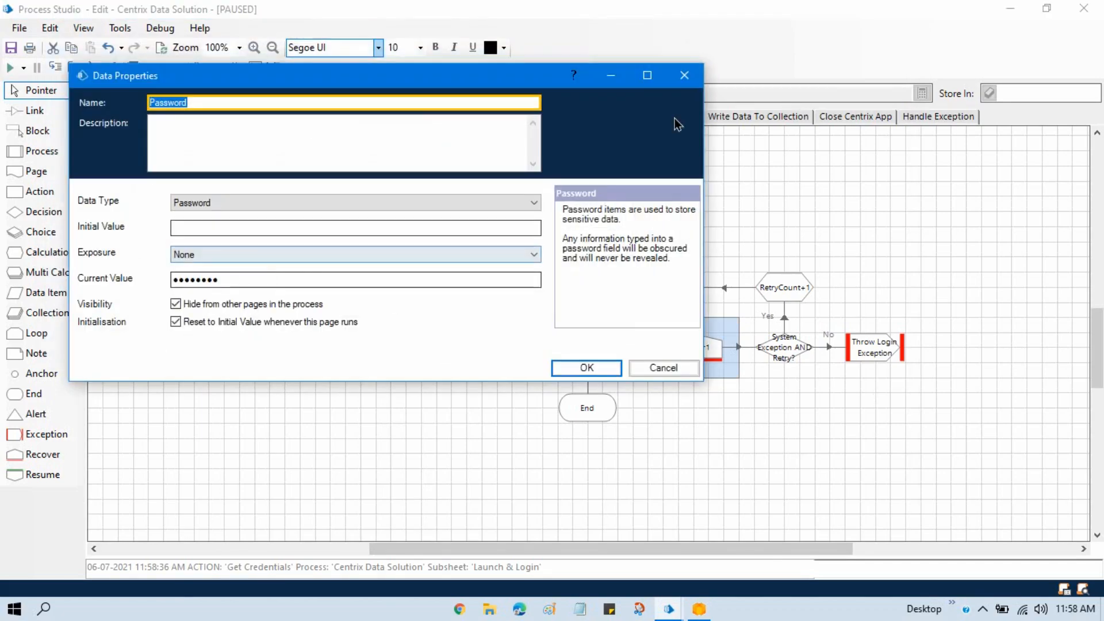
left_click(693, 83)
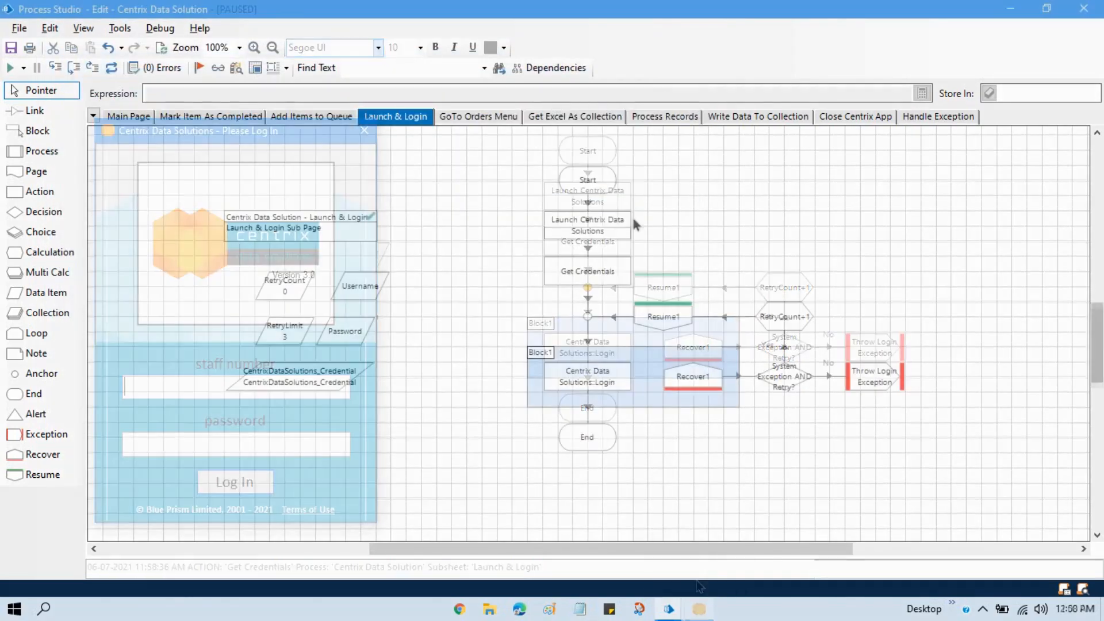
- Run the Launch & Login page from its Start stage to test the login, and dismiss the resulting message
right_click(604, 184)
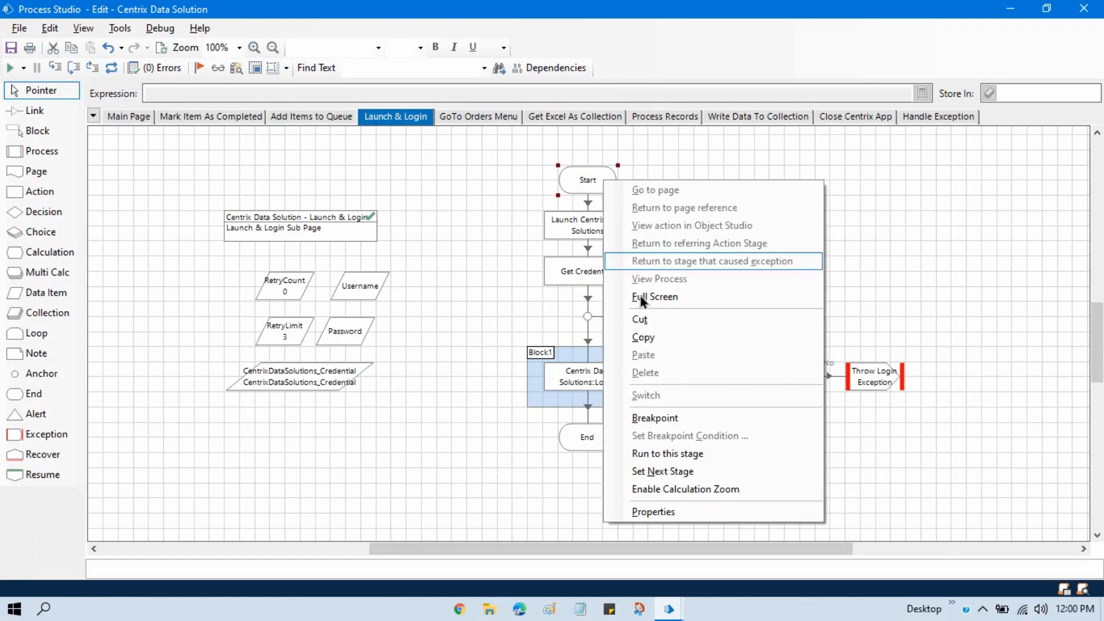
left_click(699, 471)
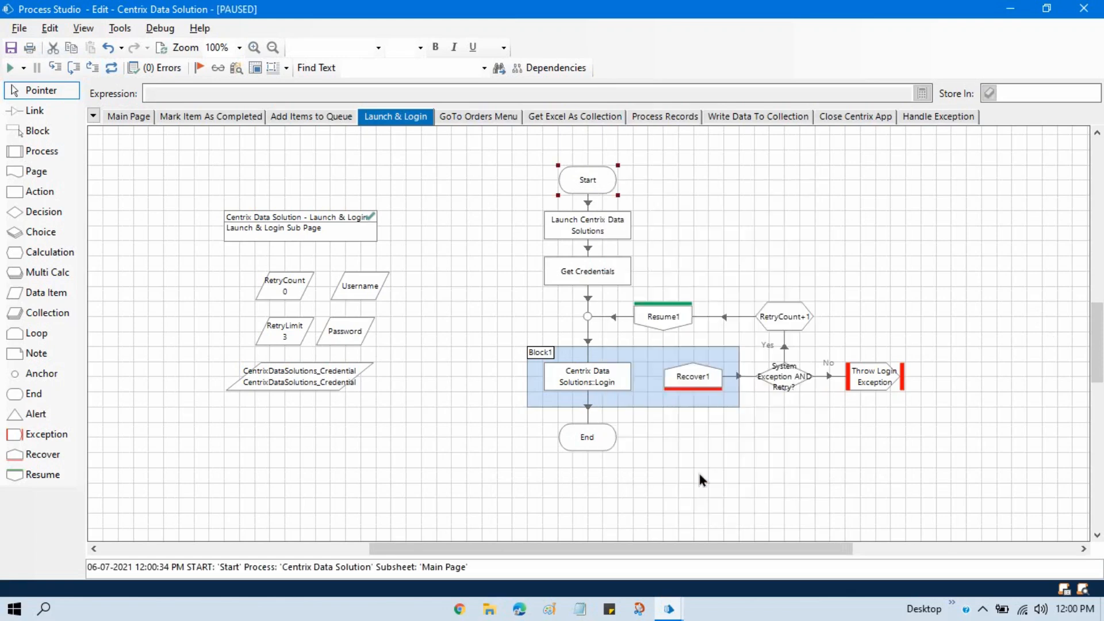
left_click(10, 72)
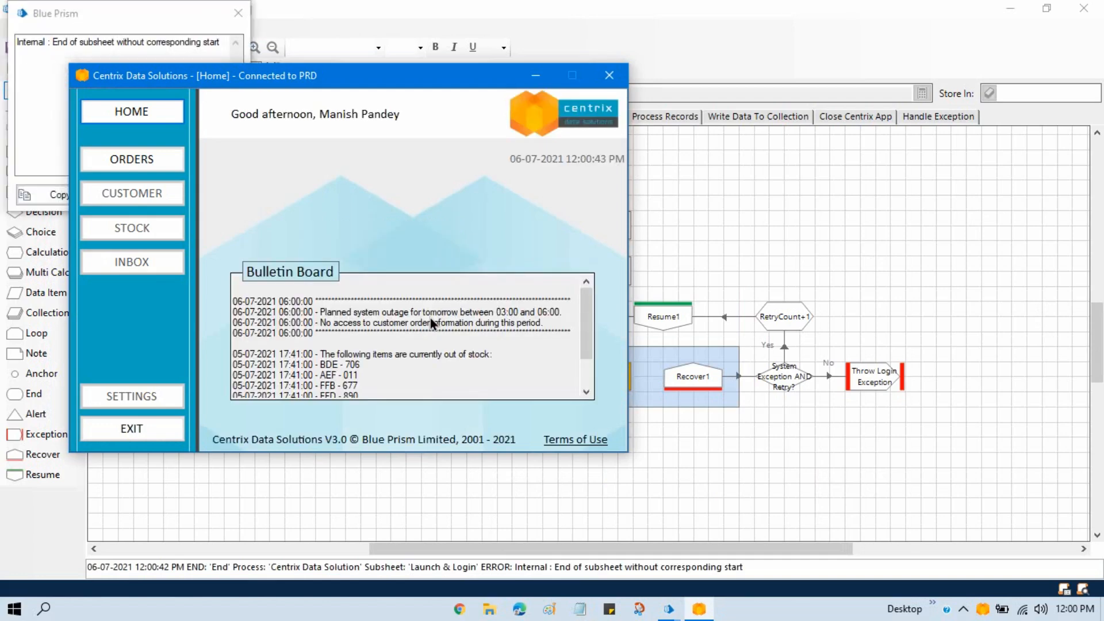
left_click(101, 14)
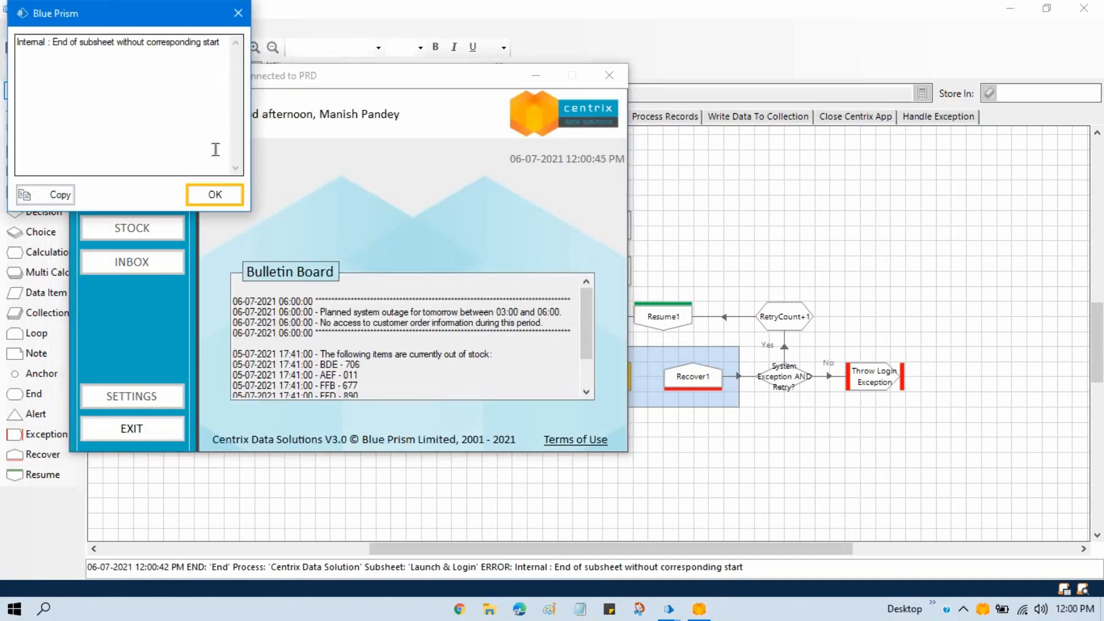
left_click(218, 201)
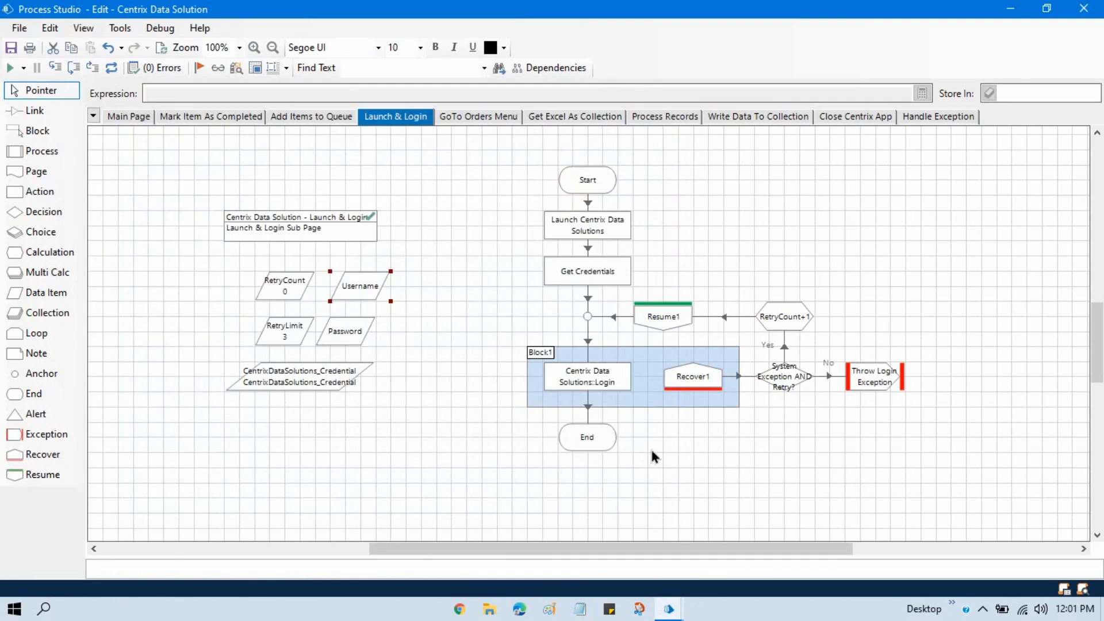